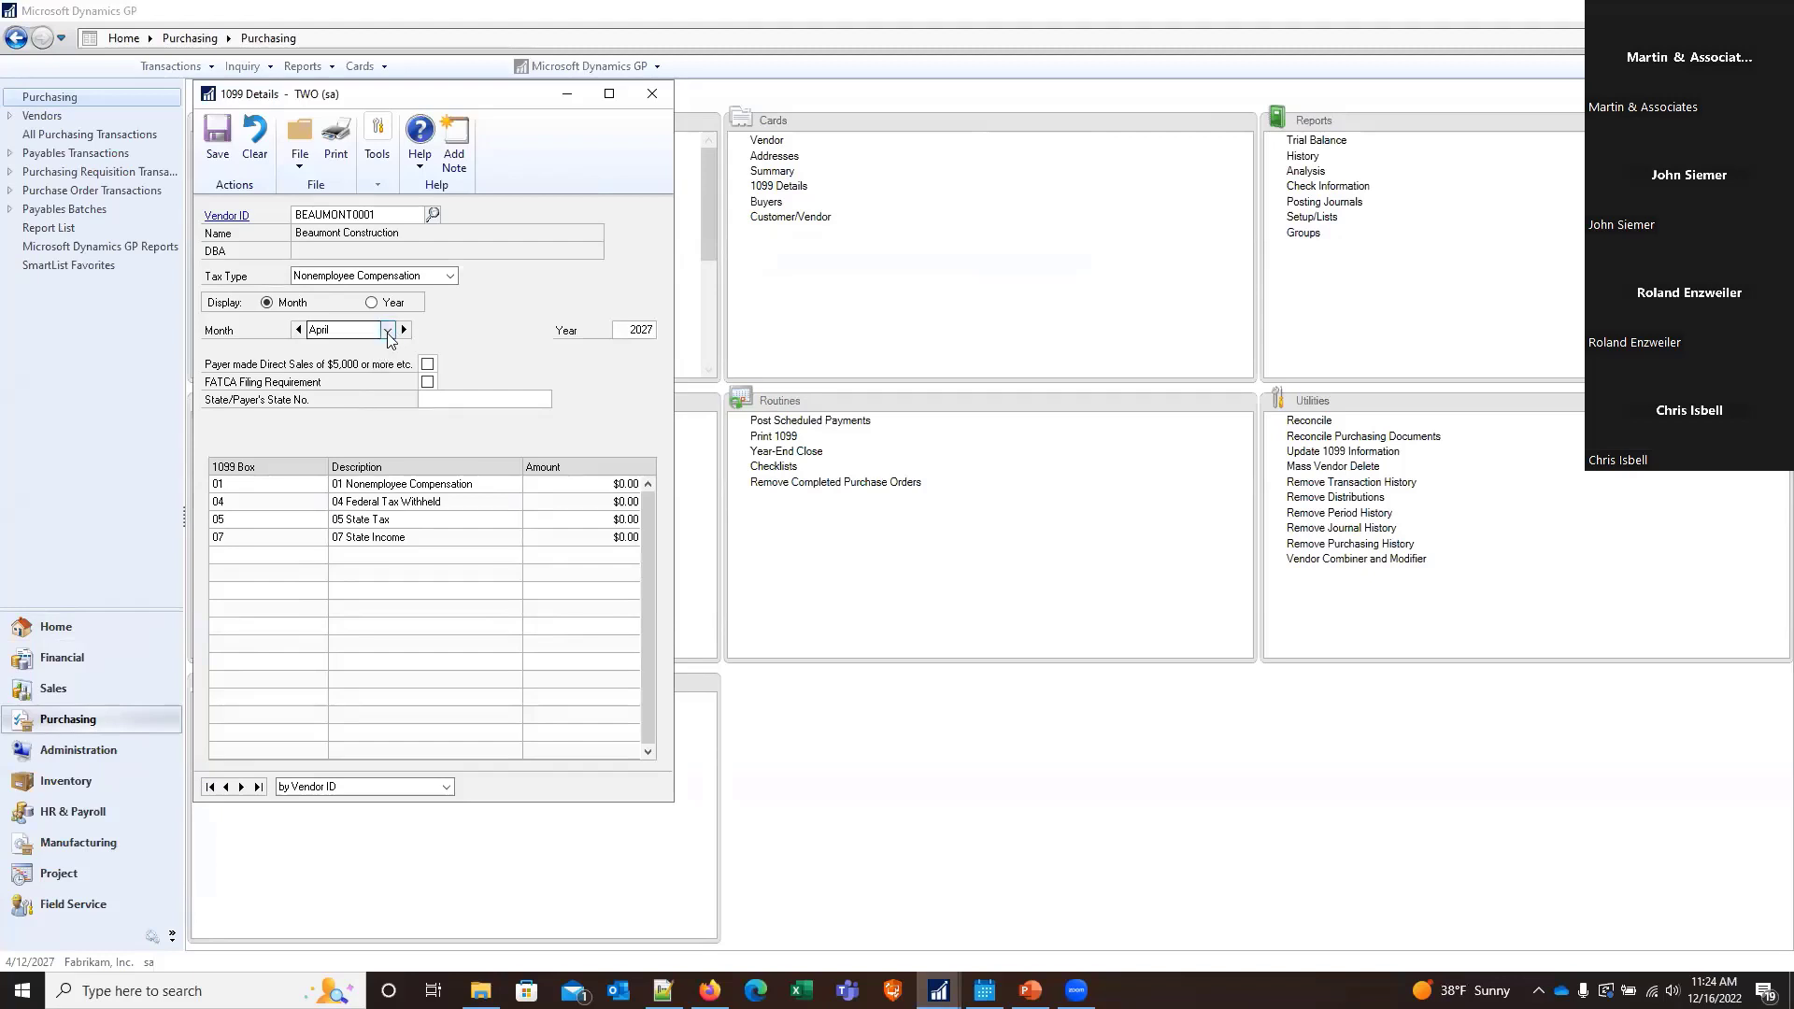
Show Beaumont Construction's 1099 boxes for the Miscellaneous tax type
left_click(392, 276)
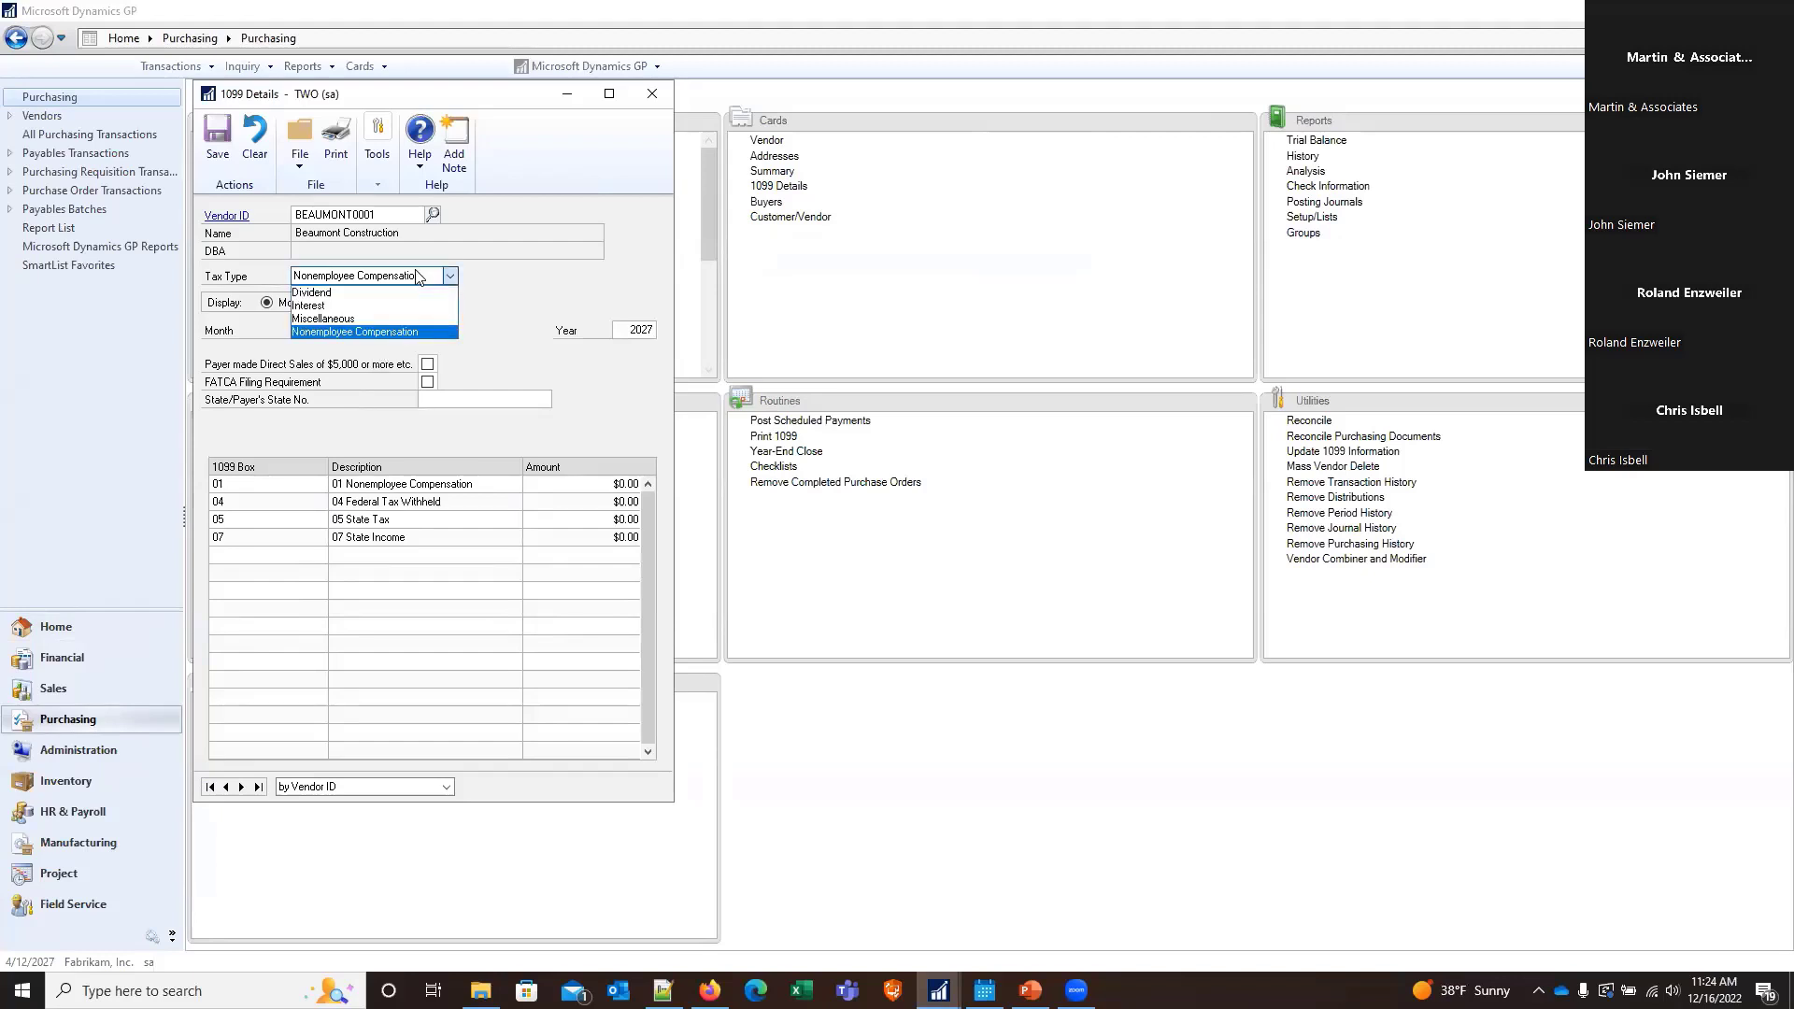
left_click(391, 319)
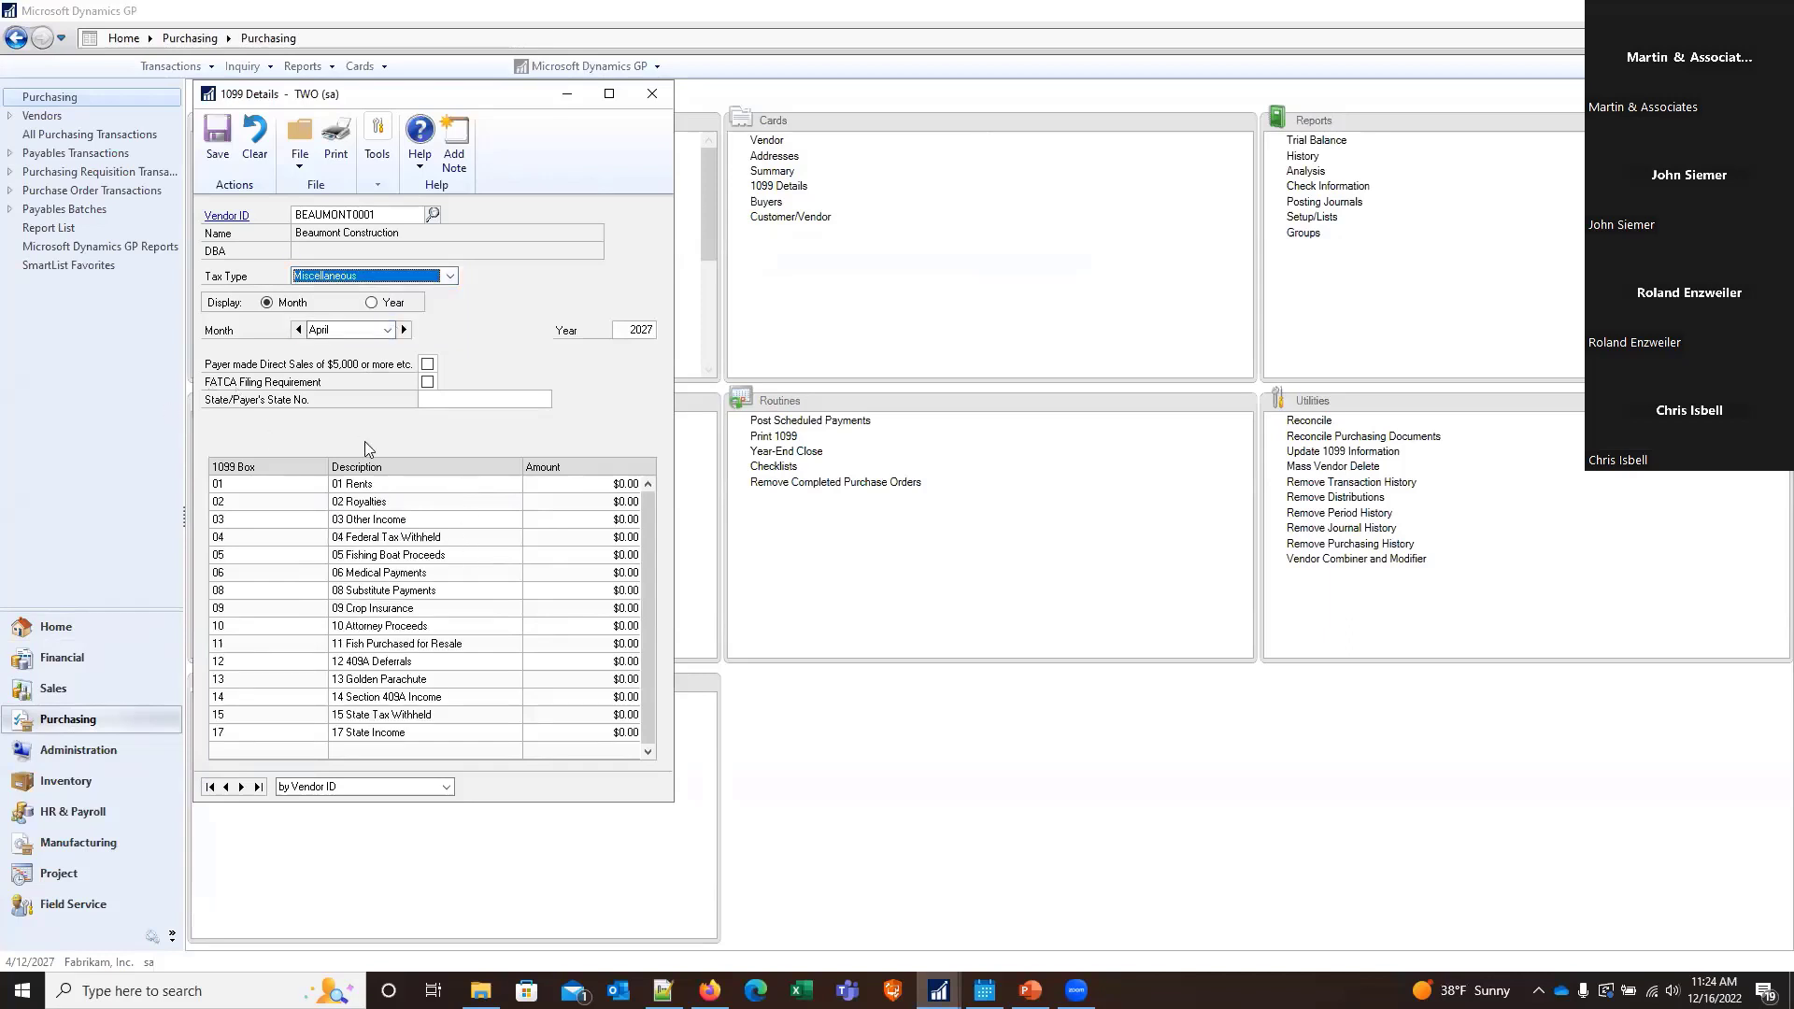
left_click(587, 505)
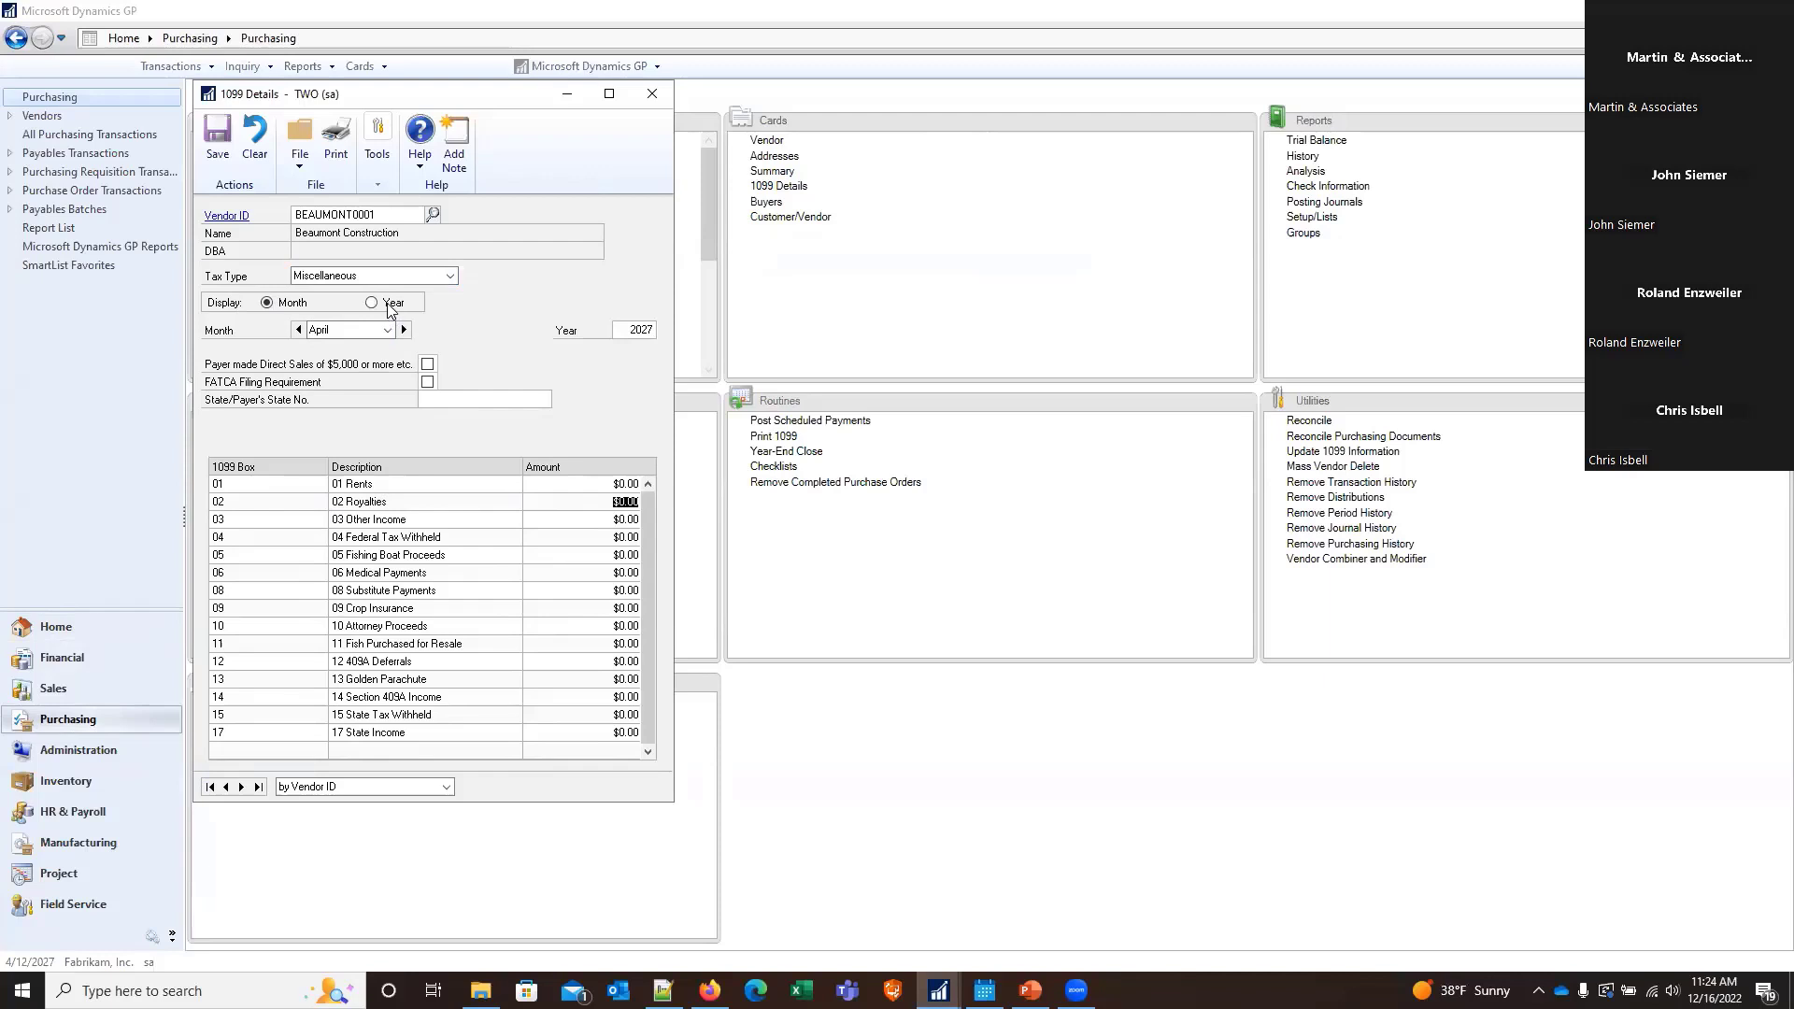
View the vendor's Miscellaneous 1099 amounts for the whole year, return to the monthly display and advance to July
left_click(390, 307)
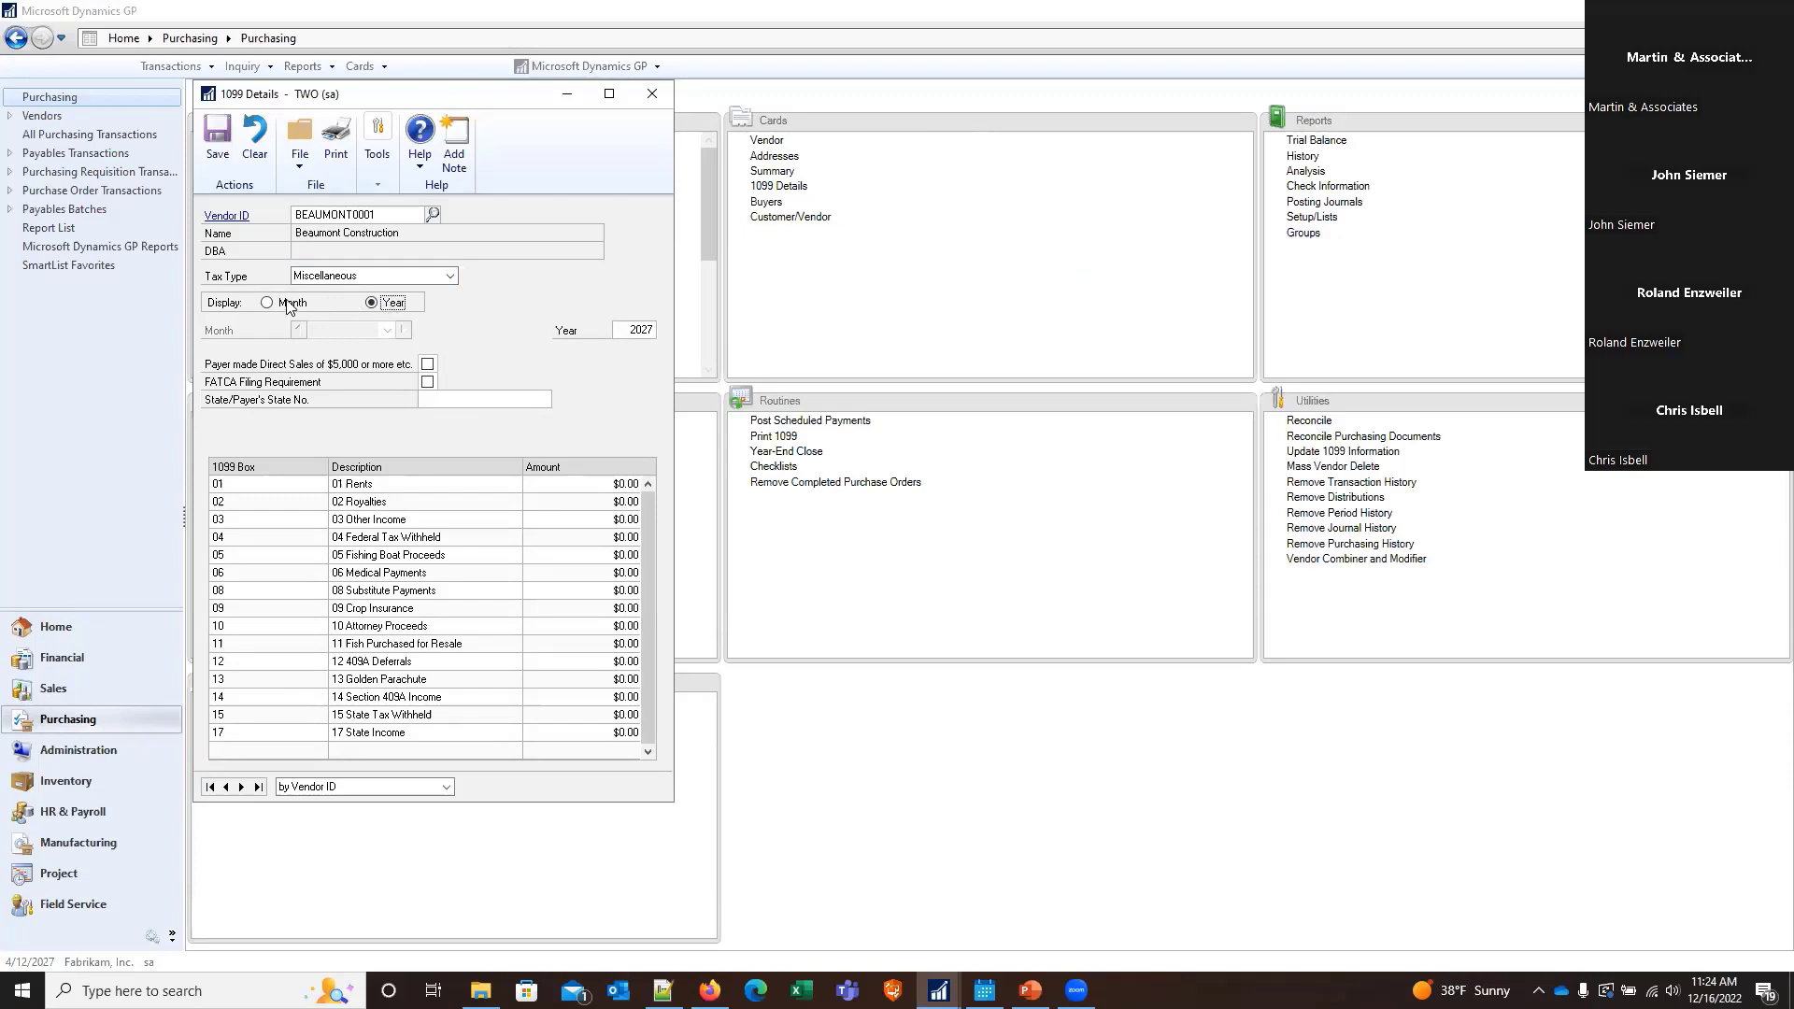
left_click(289, 306)
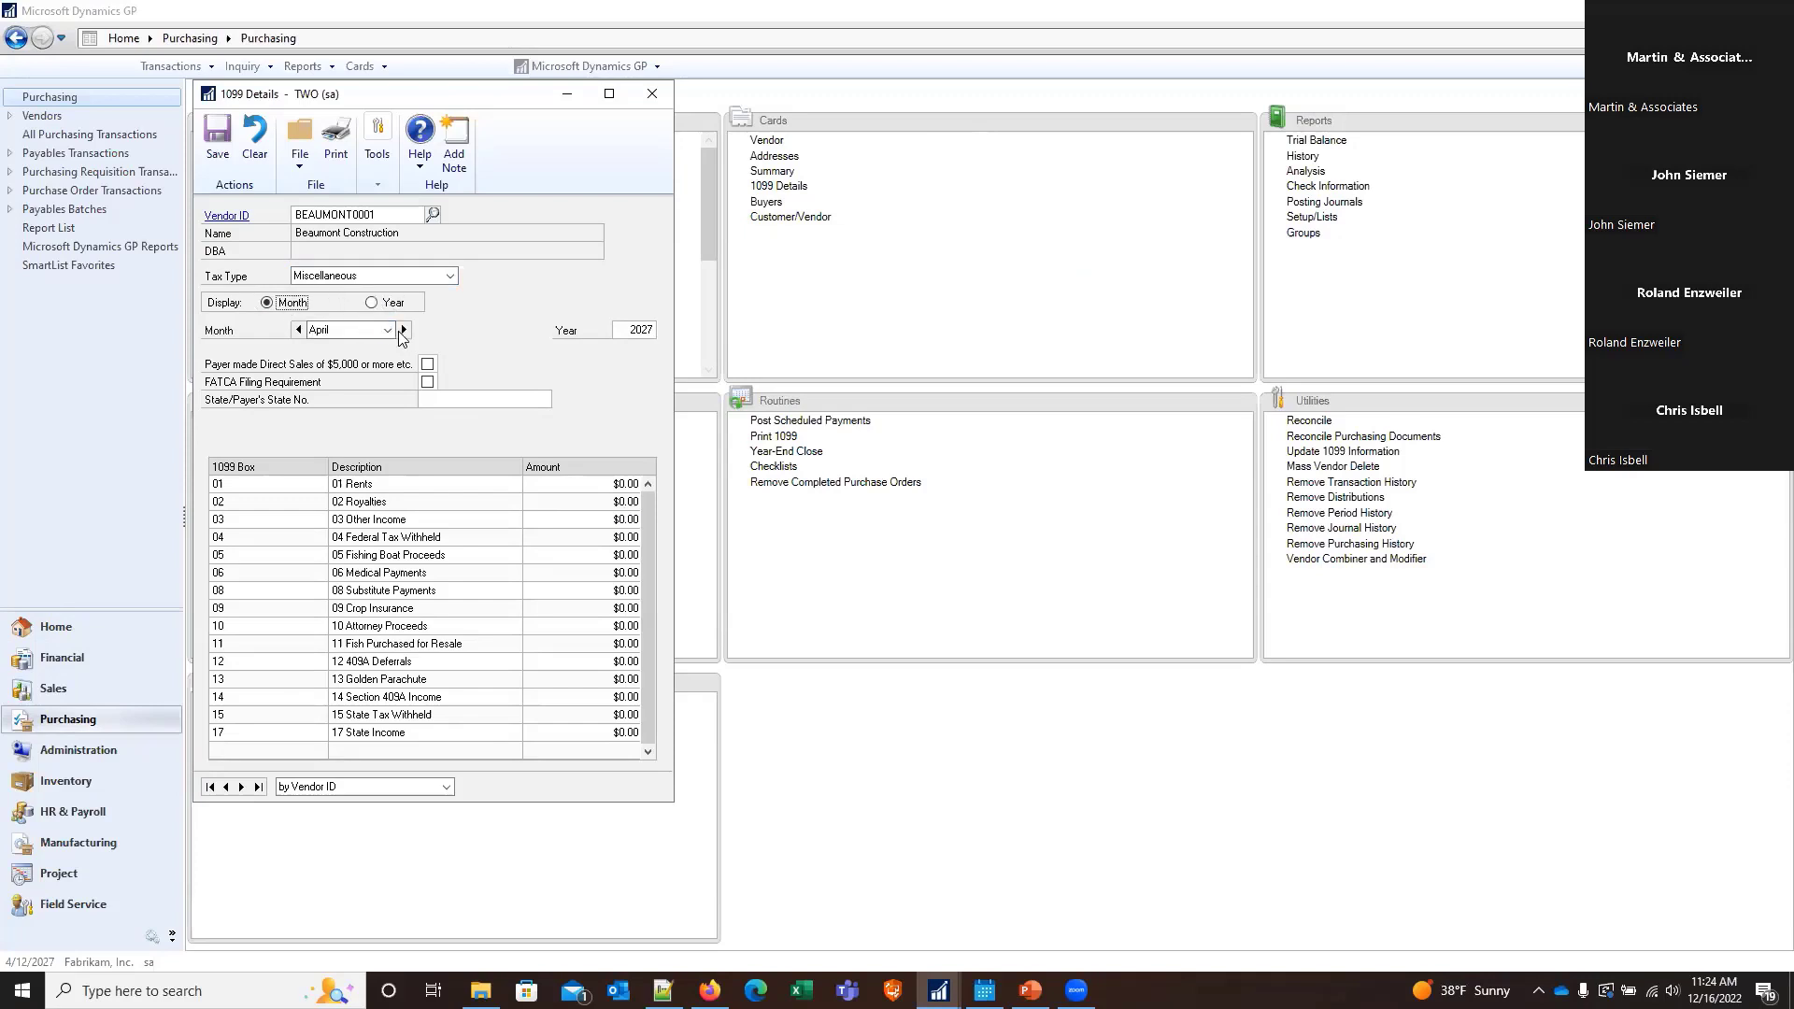
left_click(403, 331)
left_click(403, 331)
left_click(403, 331)
Show the vendor's 1099 boxes for the Nonemployee Compensation tax type, and close the 1099 details
left_click(449, 276)
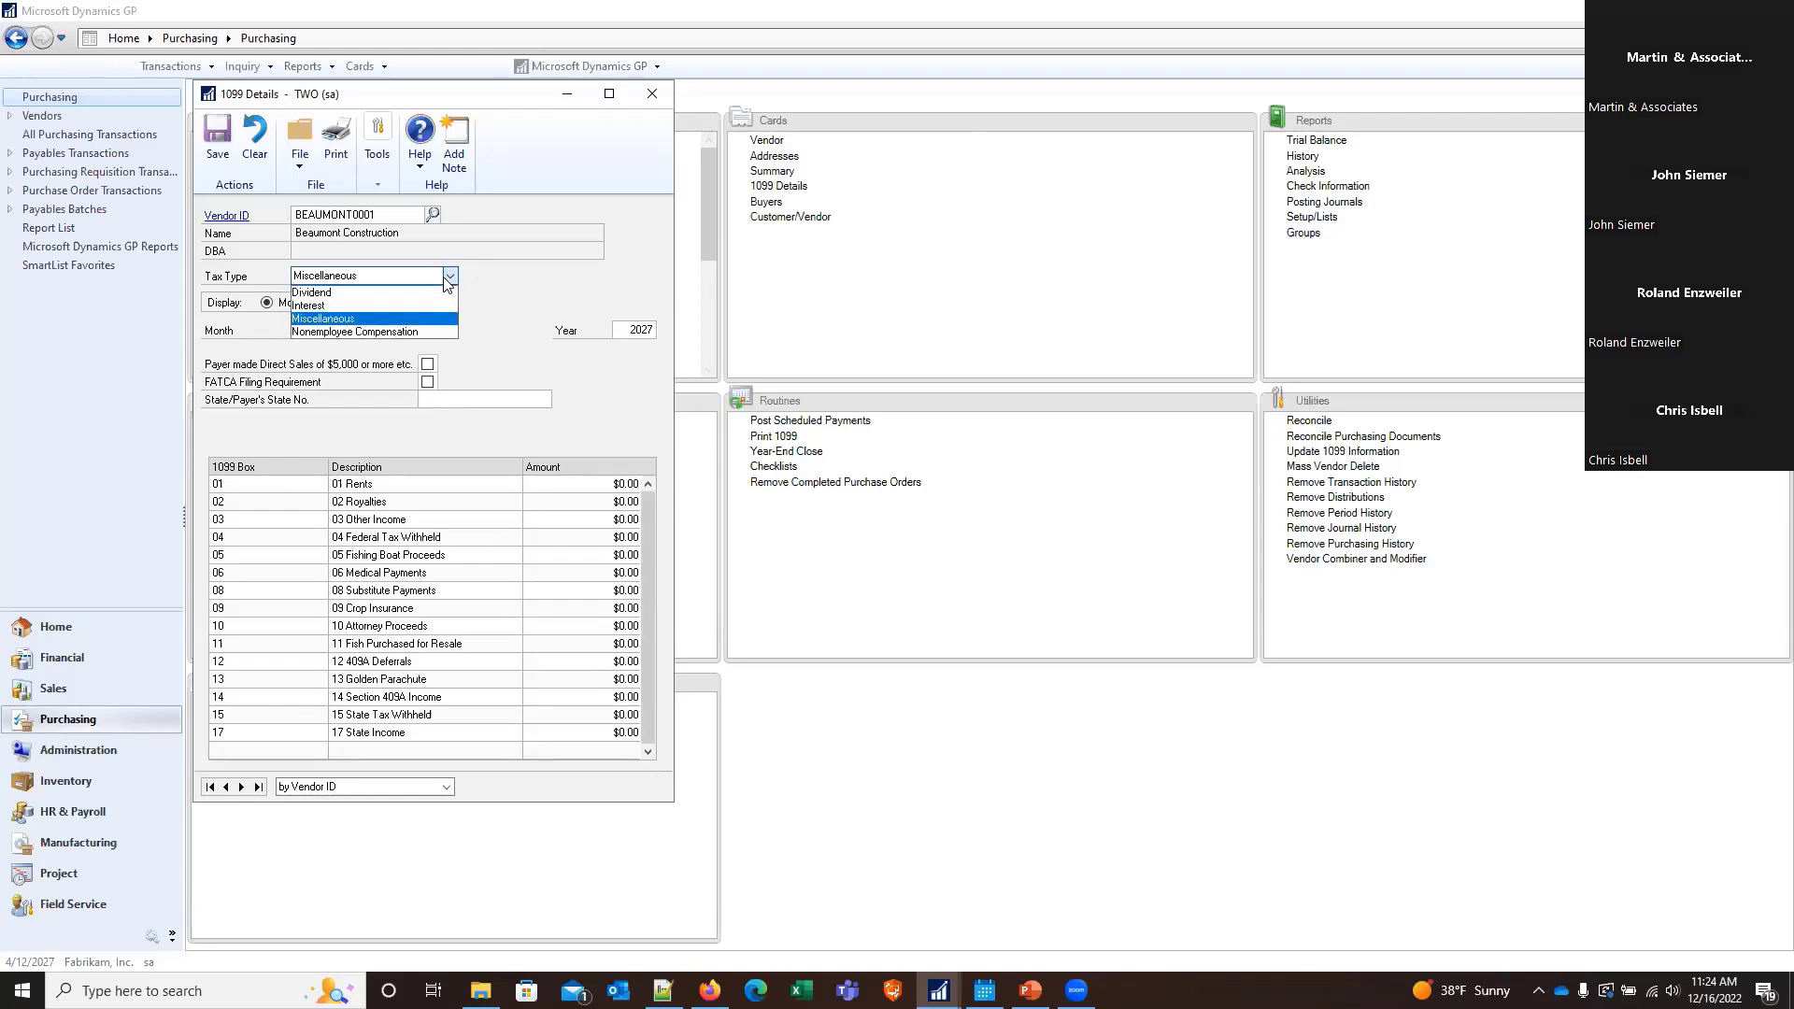
left_click(421, 333)
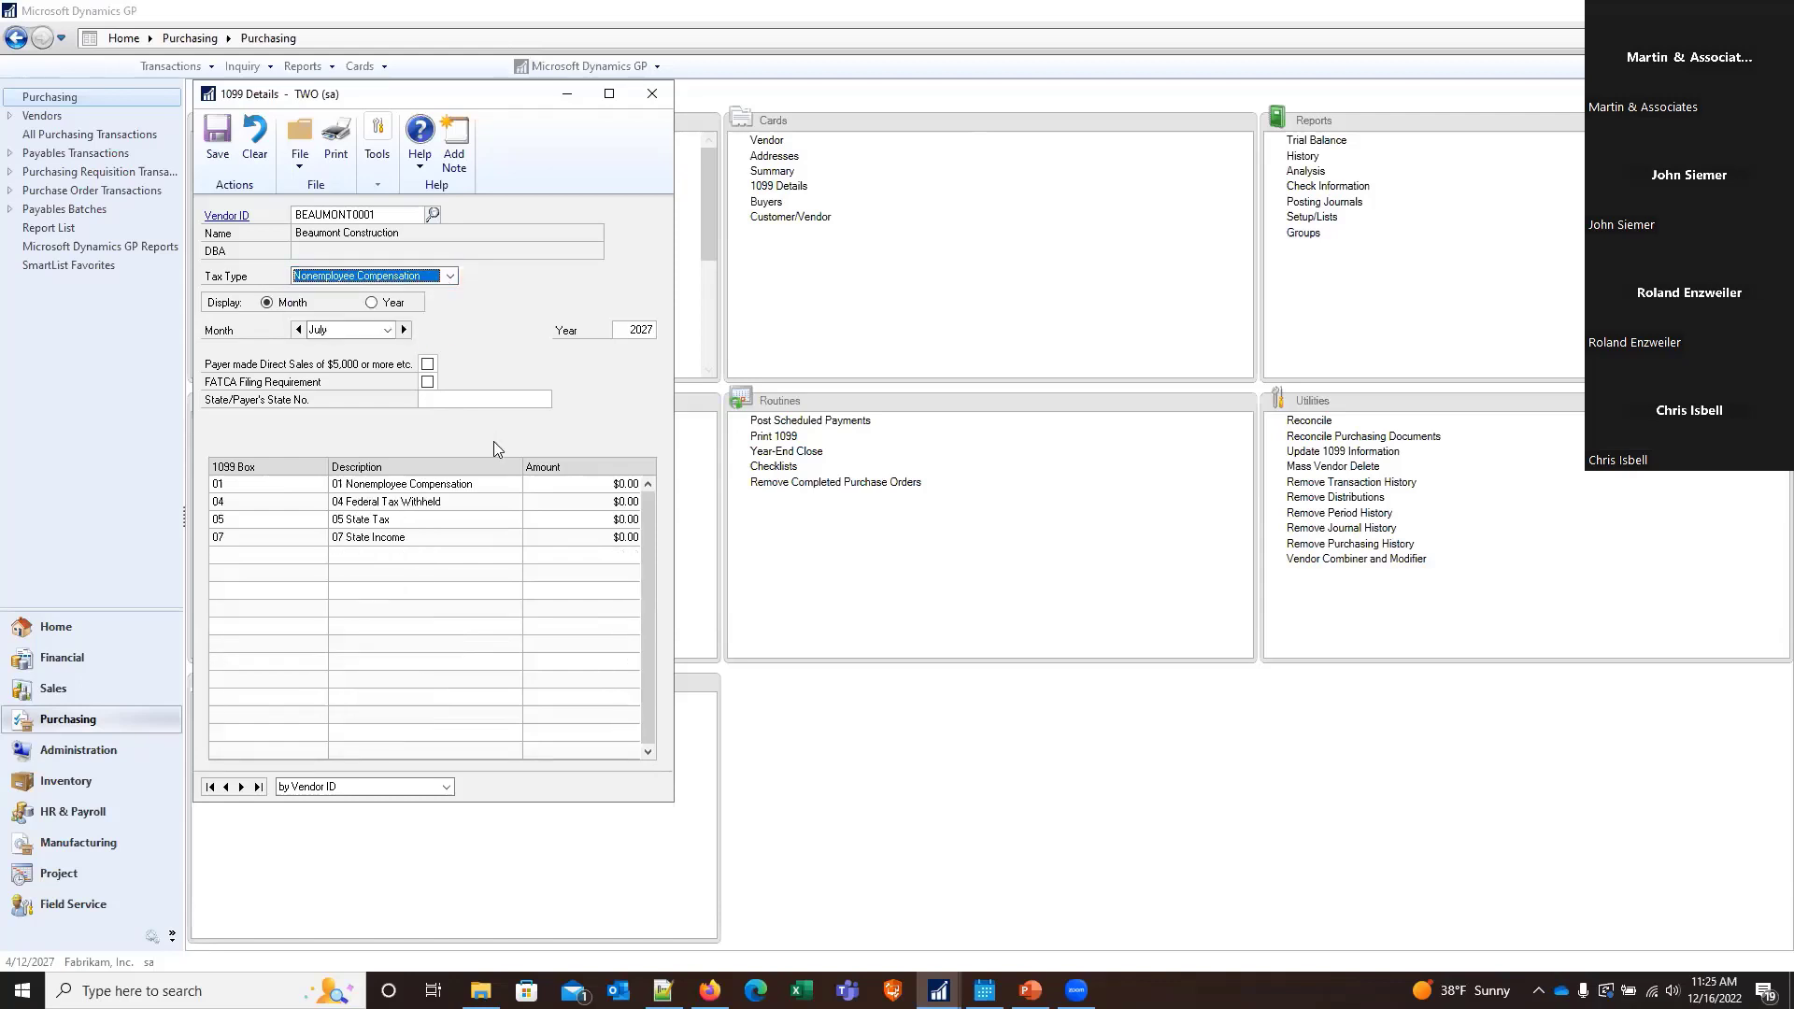
left_click(565, 503)
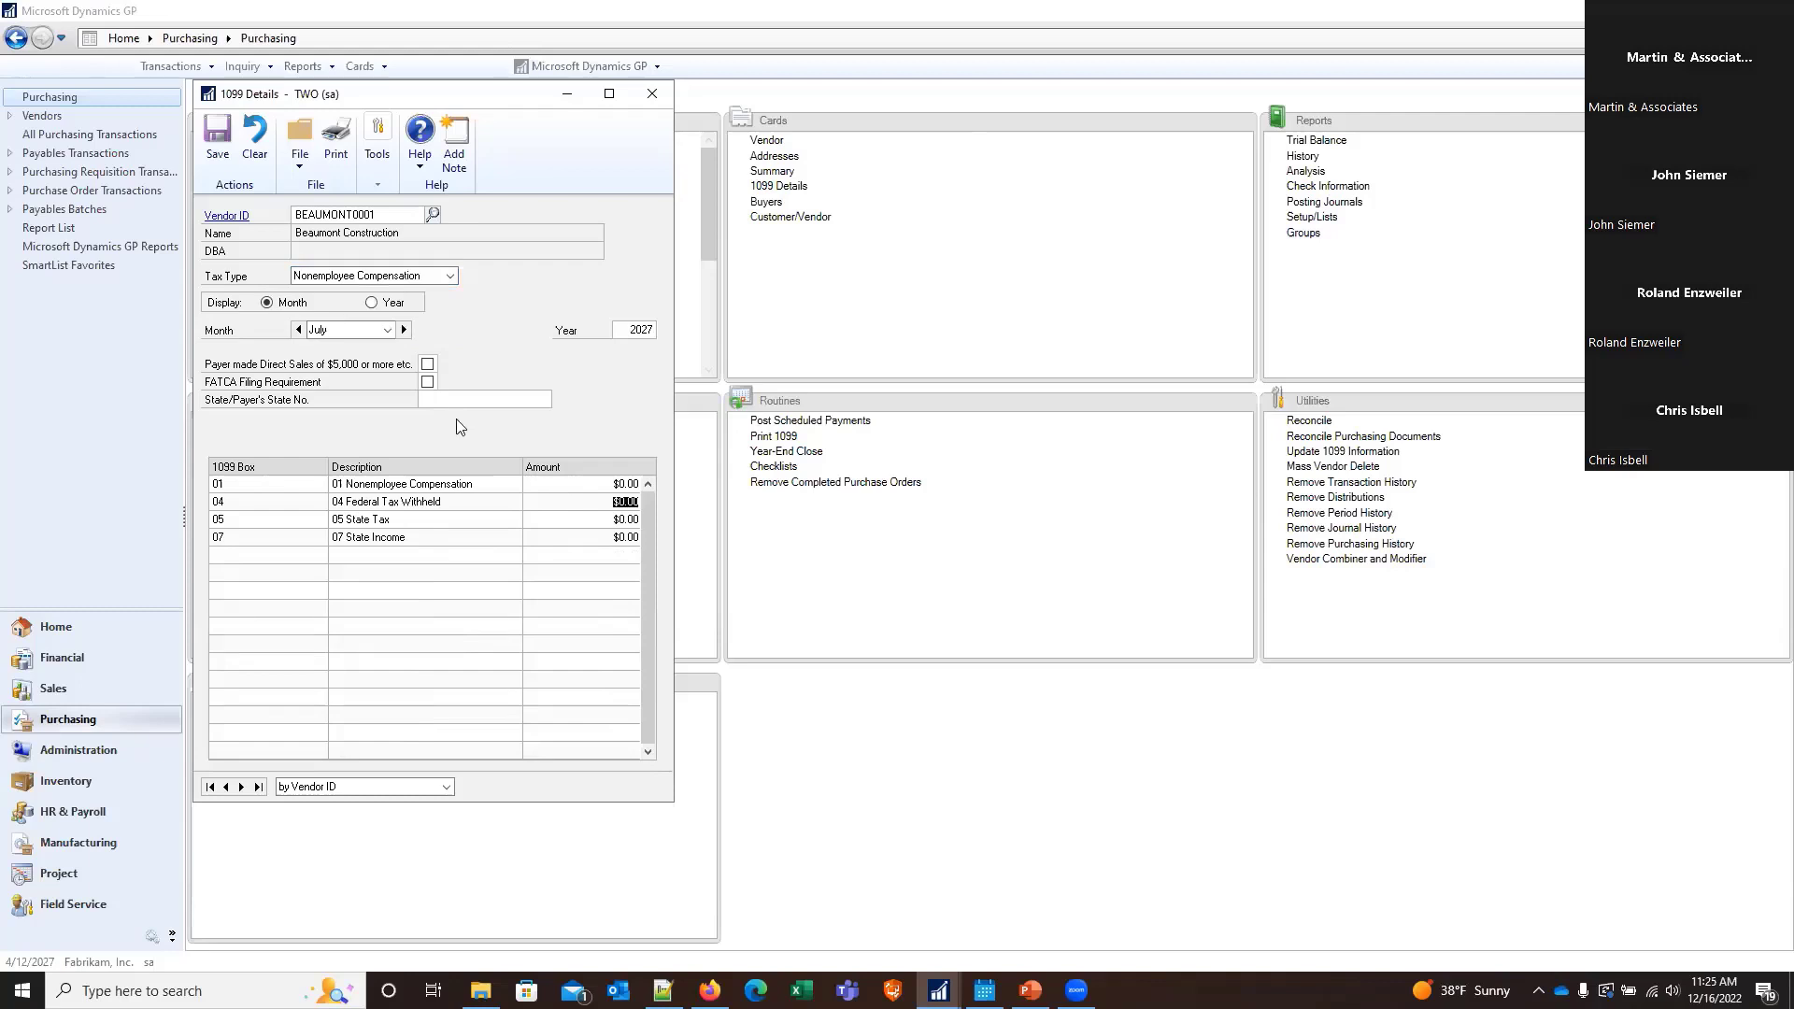
left_click(653, 93)
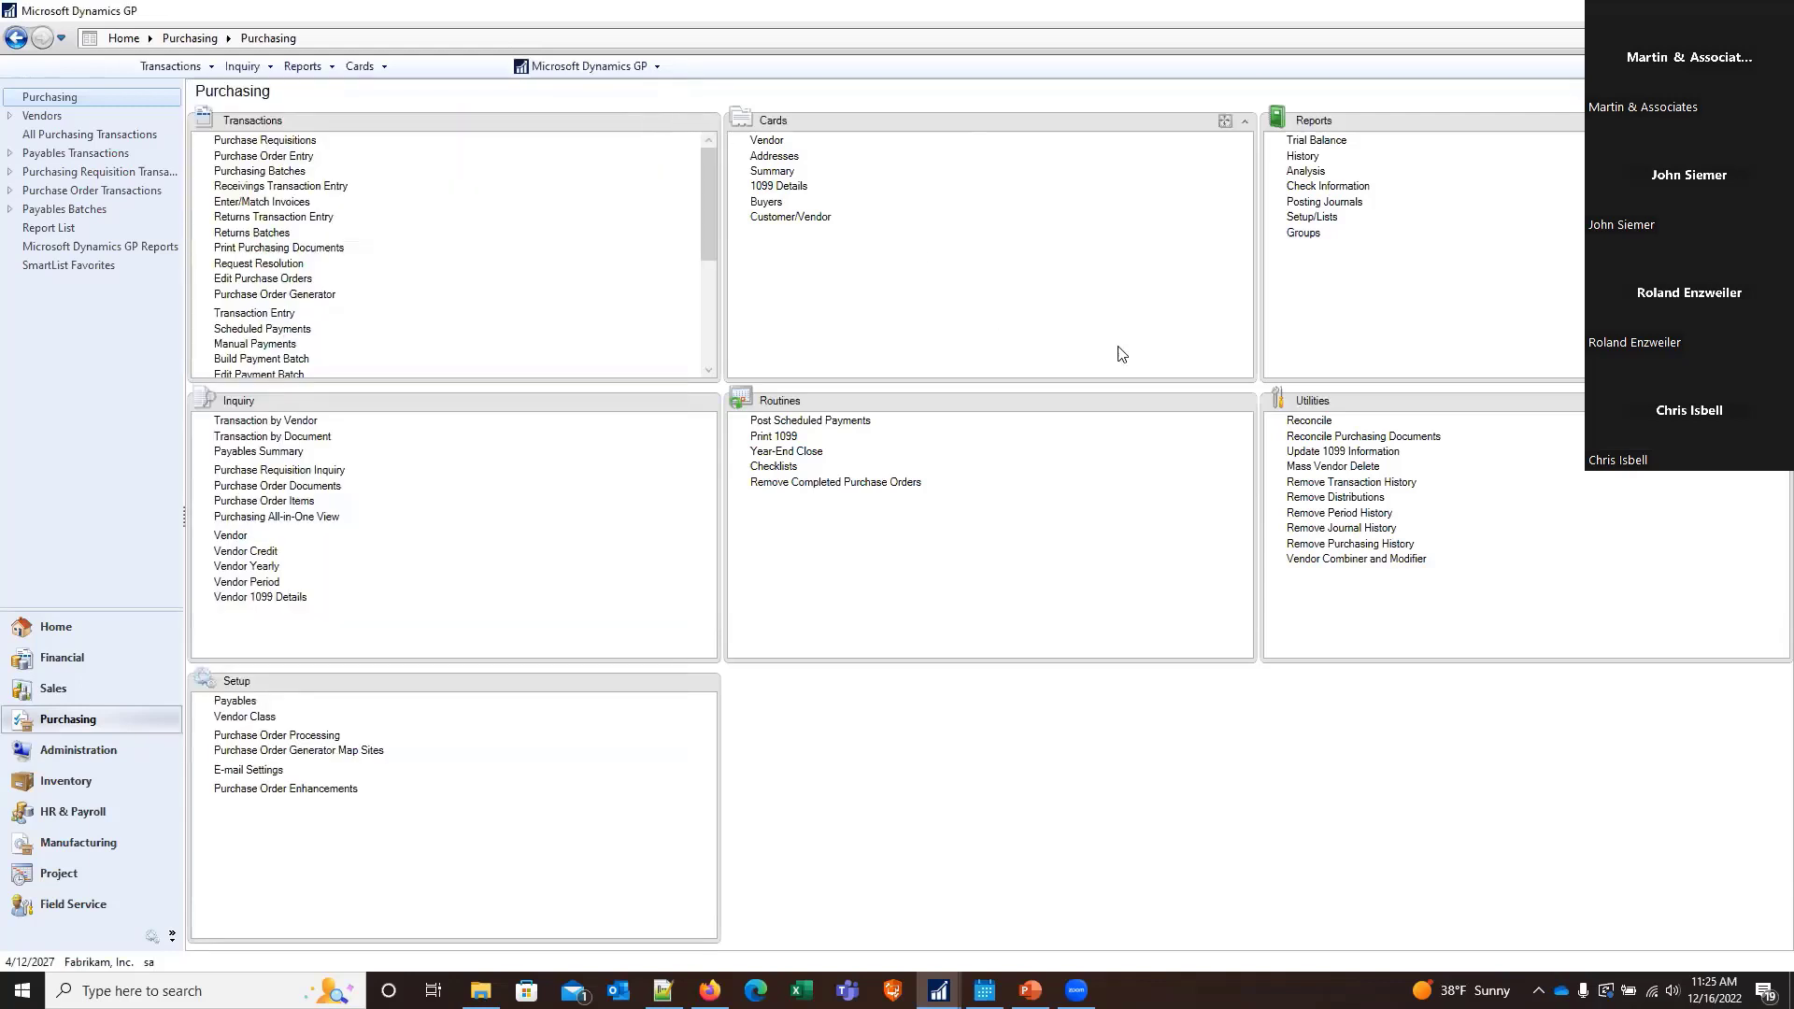
Open the Update 1099 Information utility and set the source tax type to Miscellaneous with box 03 Other Income
left_click(1319, 451)
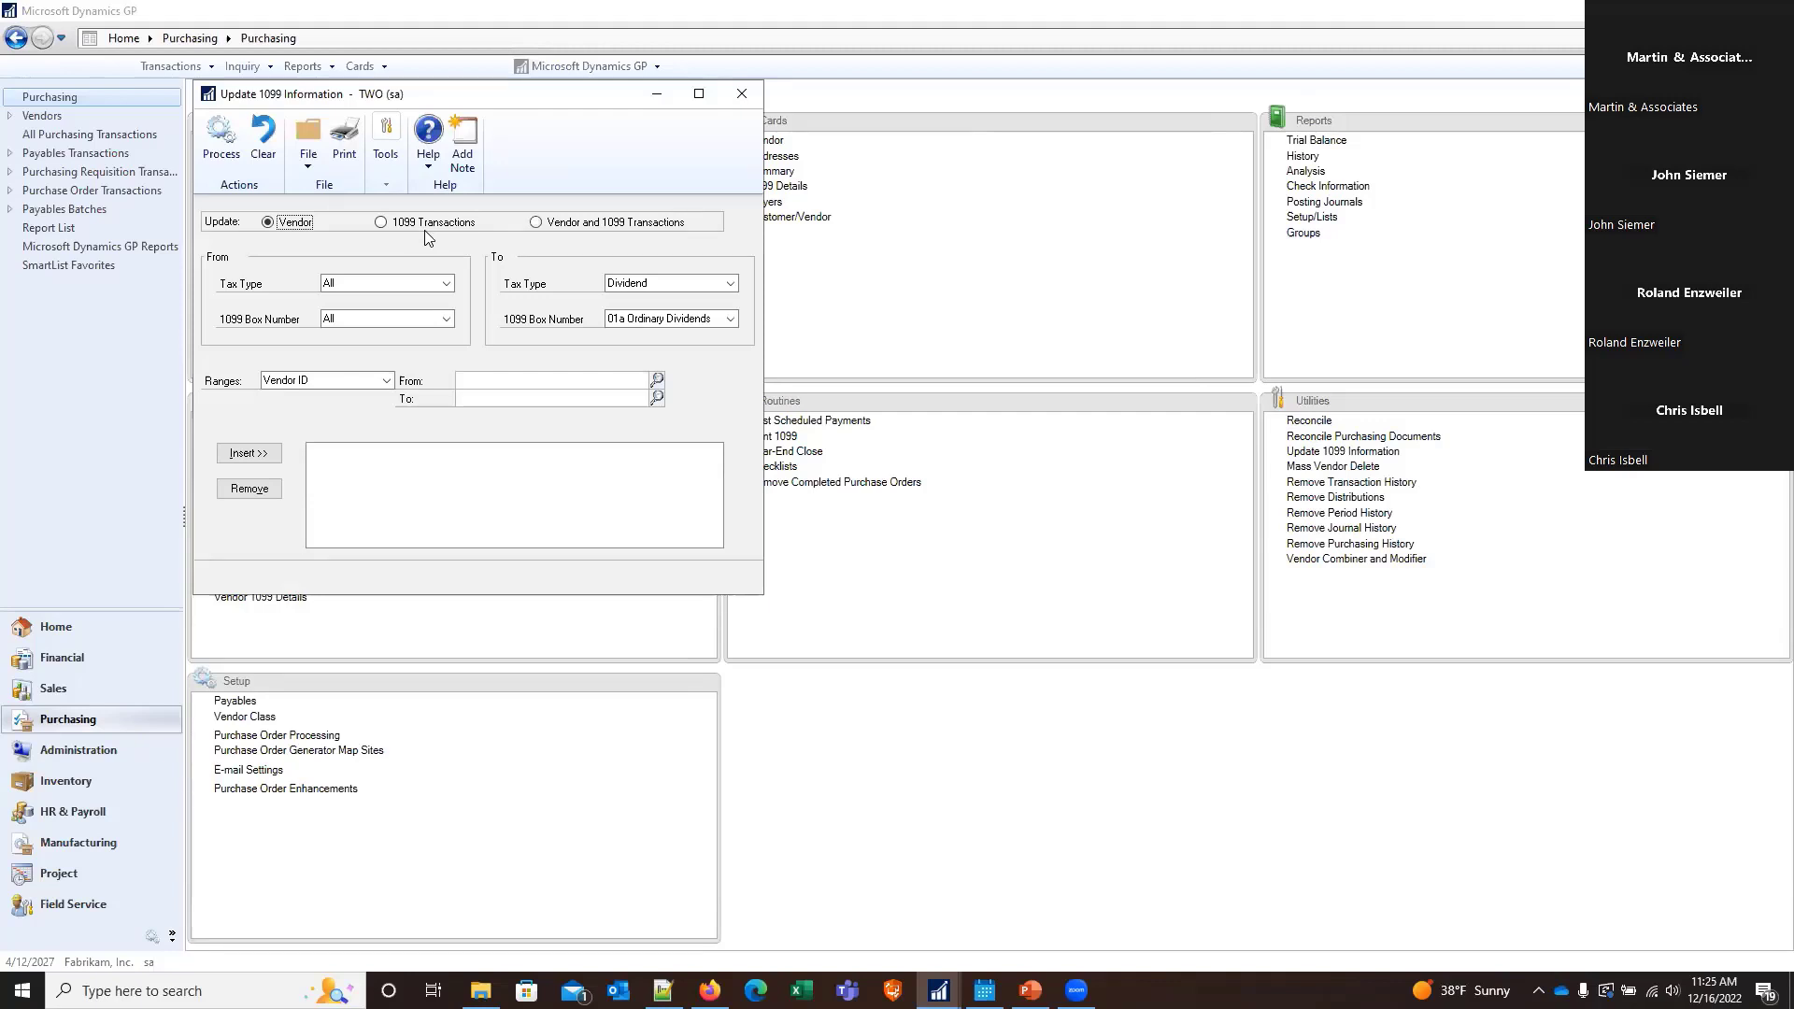
left_click(406, 280)
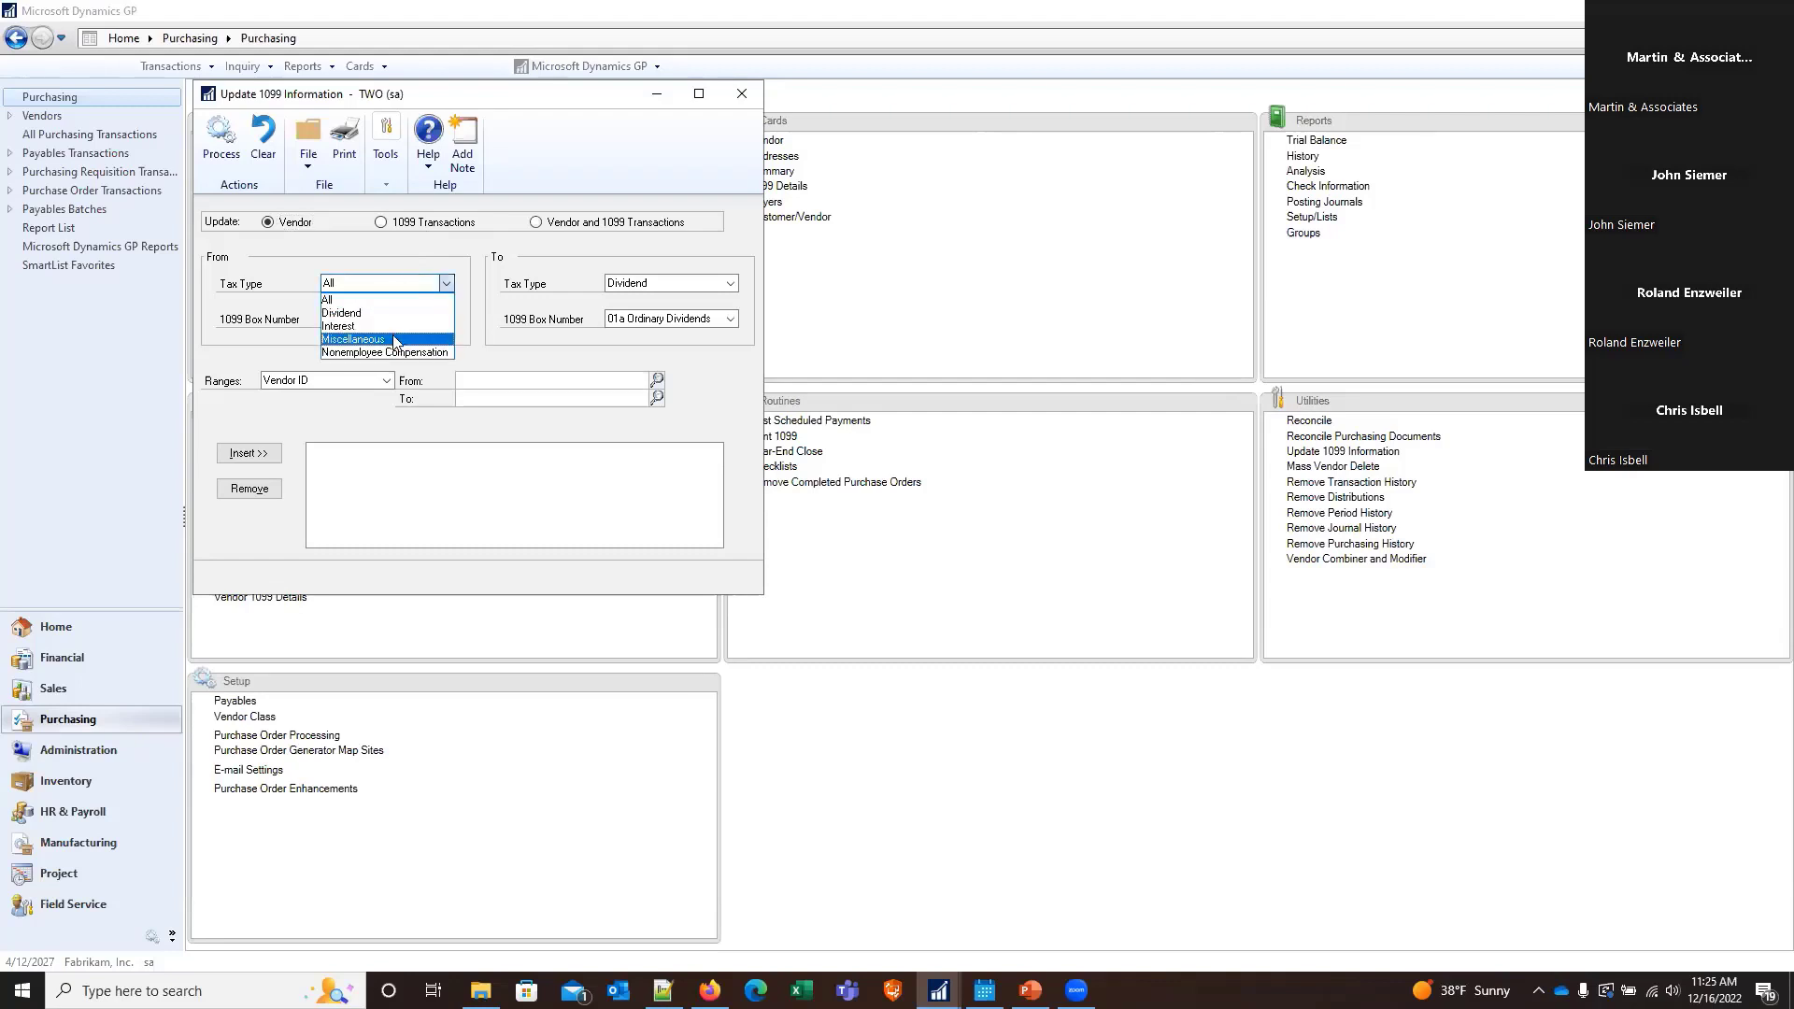
left_click(397, 339)
left_click(408, 321)
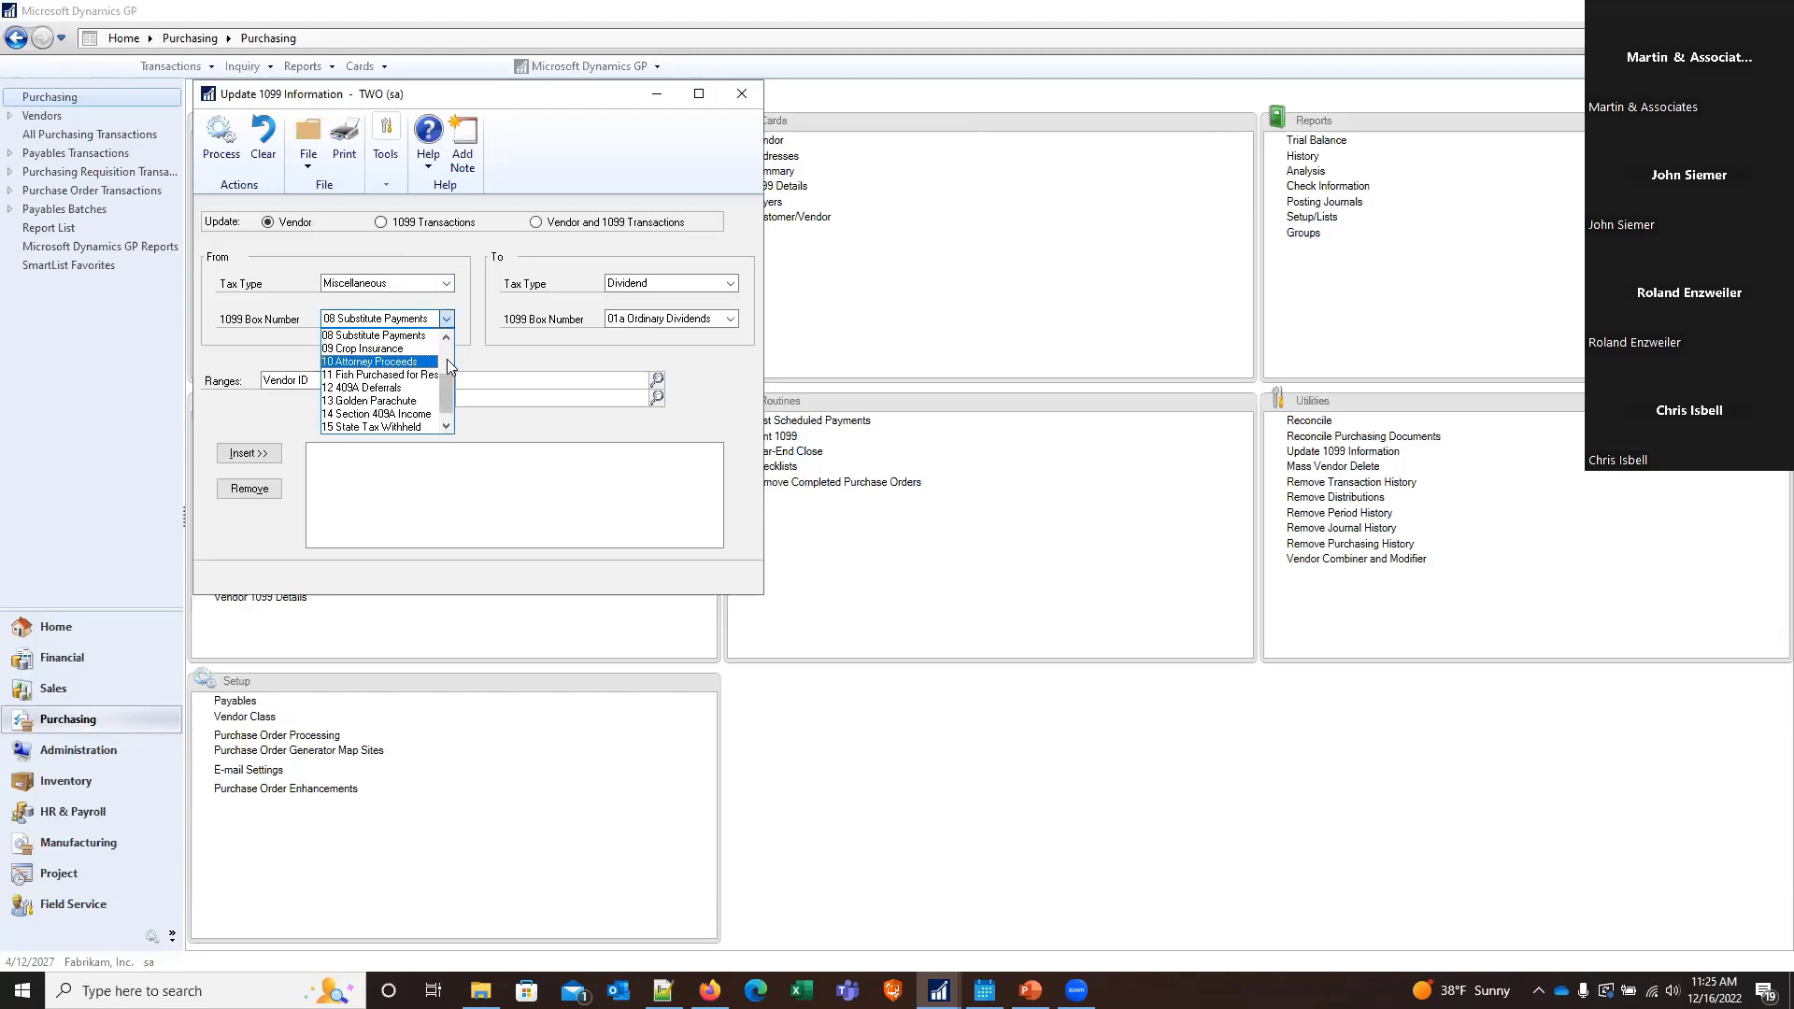
scroll(447, 365, "up", 2)
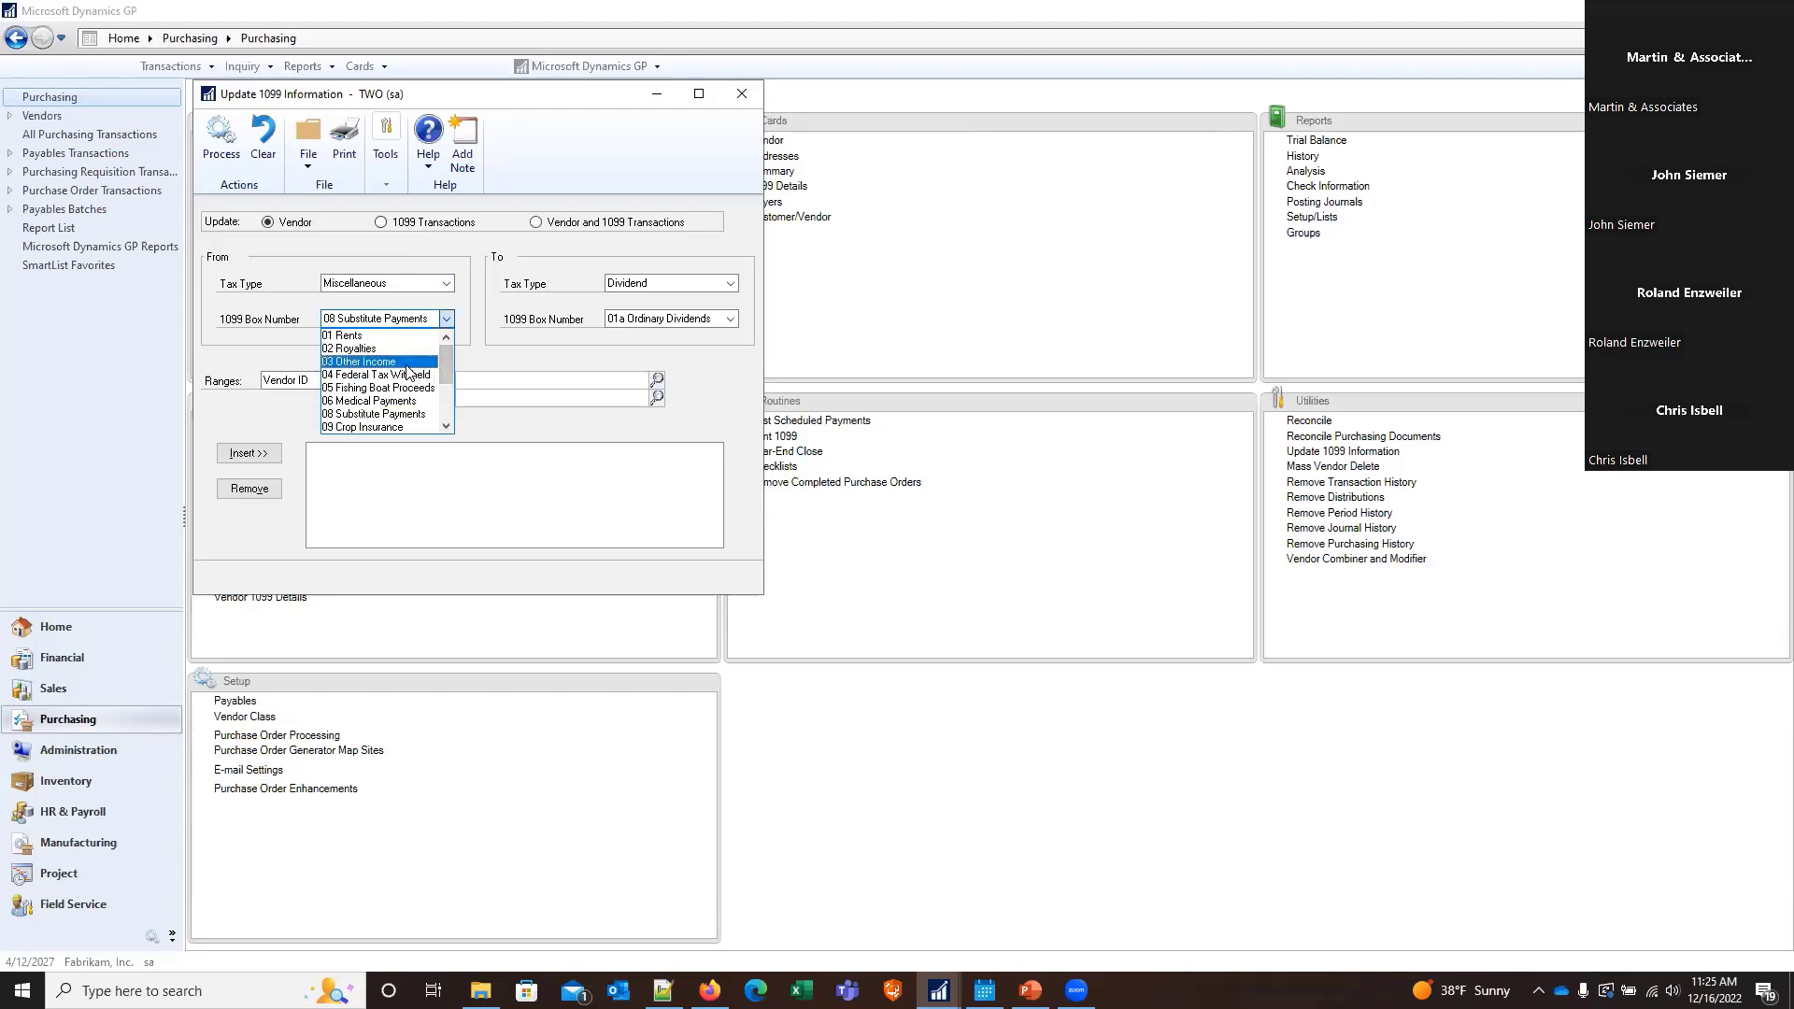
left_click(405, 364)
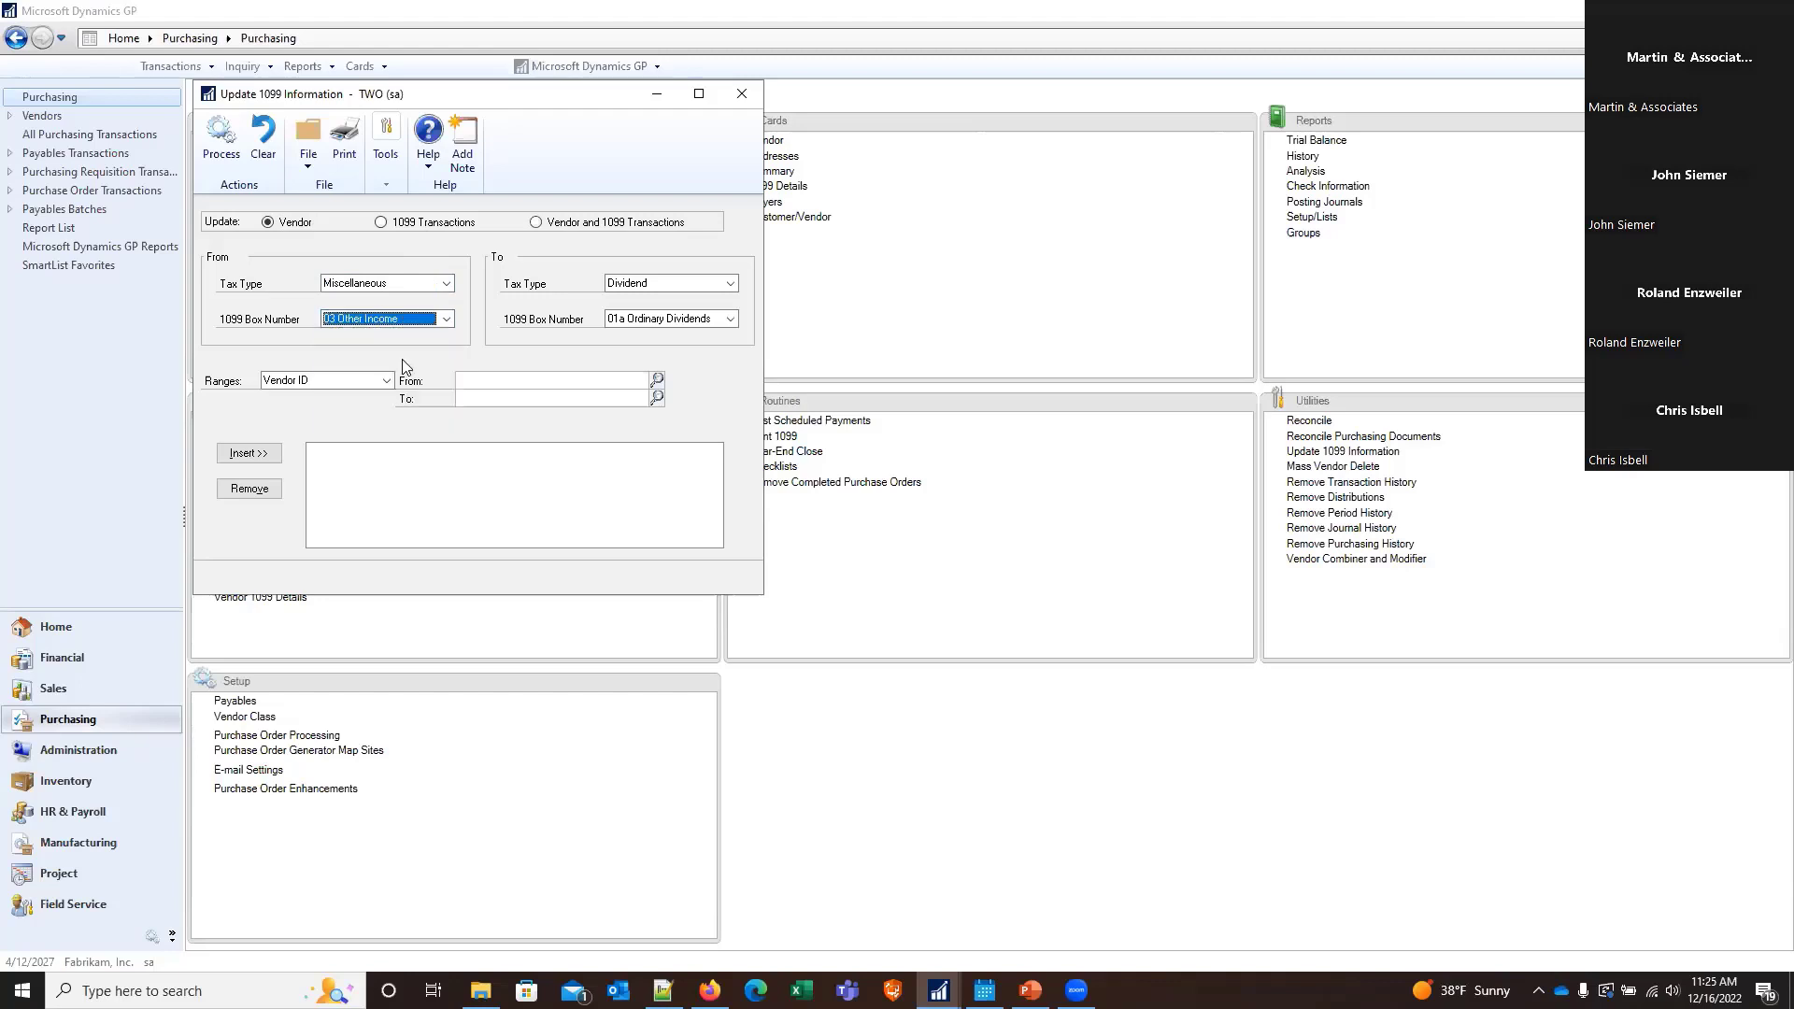
Set the destination tax type to Nonemployee Compensation with box 01 Nonemployee Compensation
left_click(628, 280)
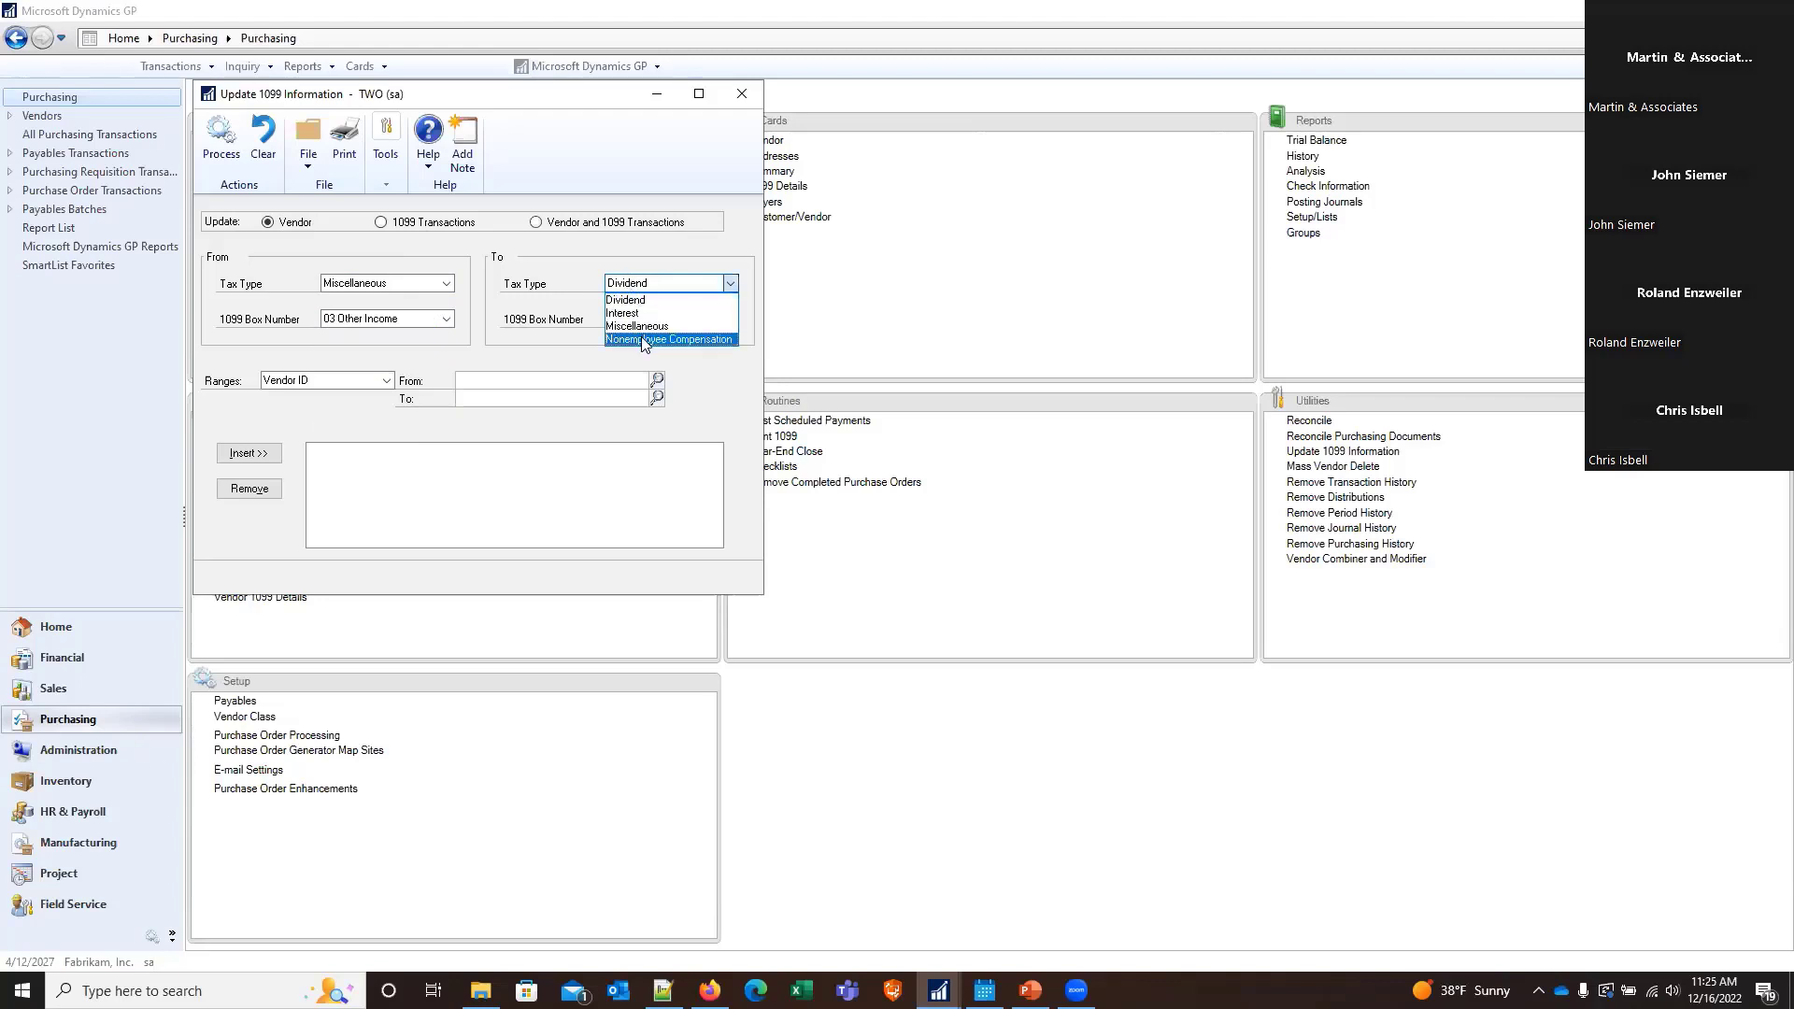
left_click(644, 342)
left_click(659, 321)
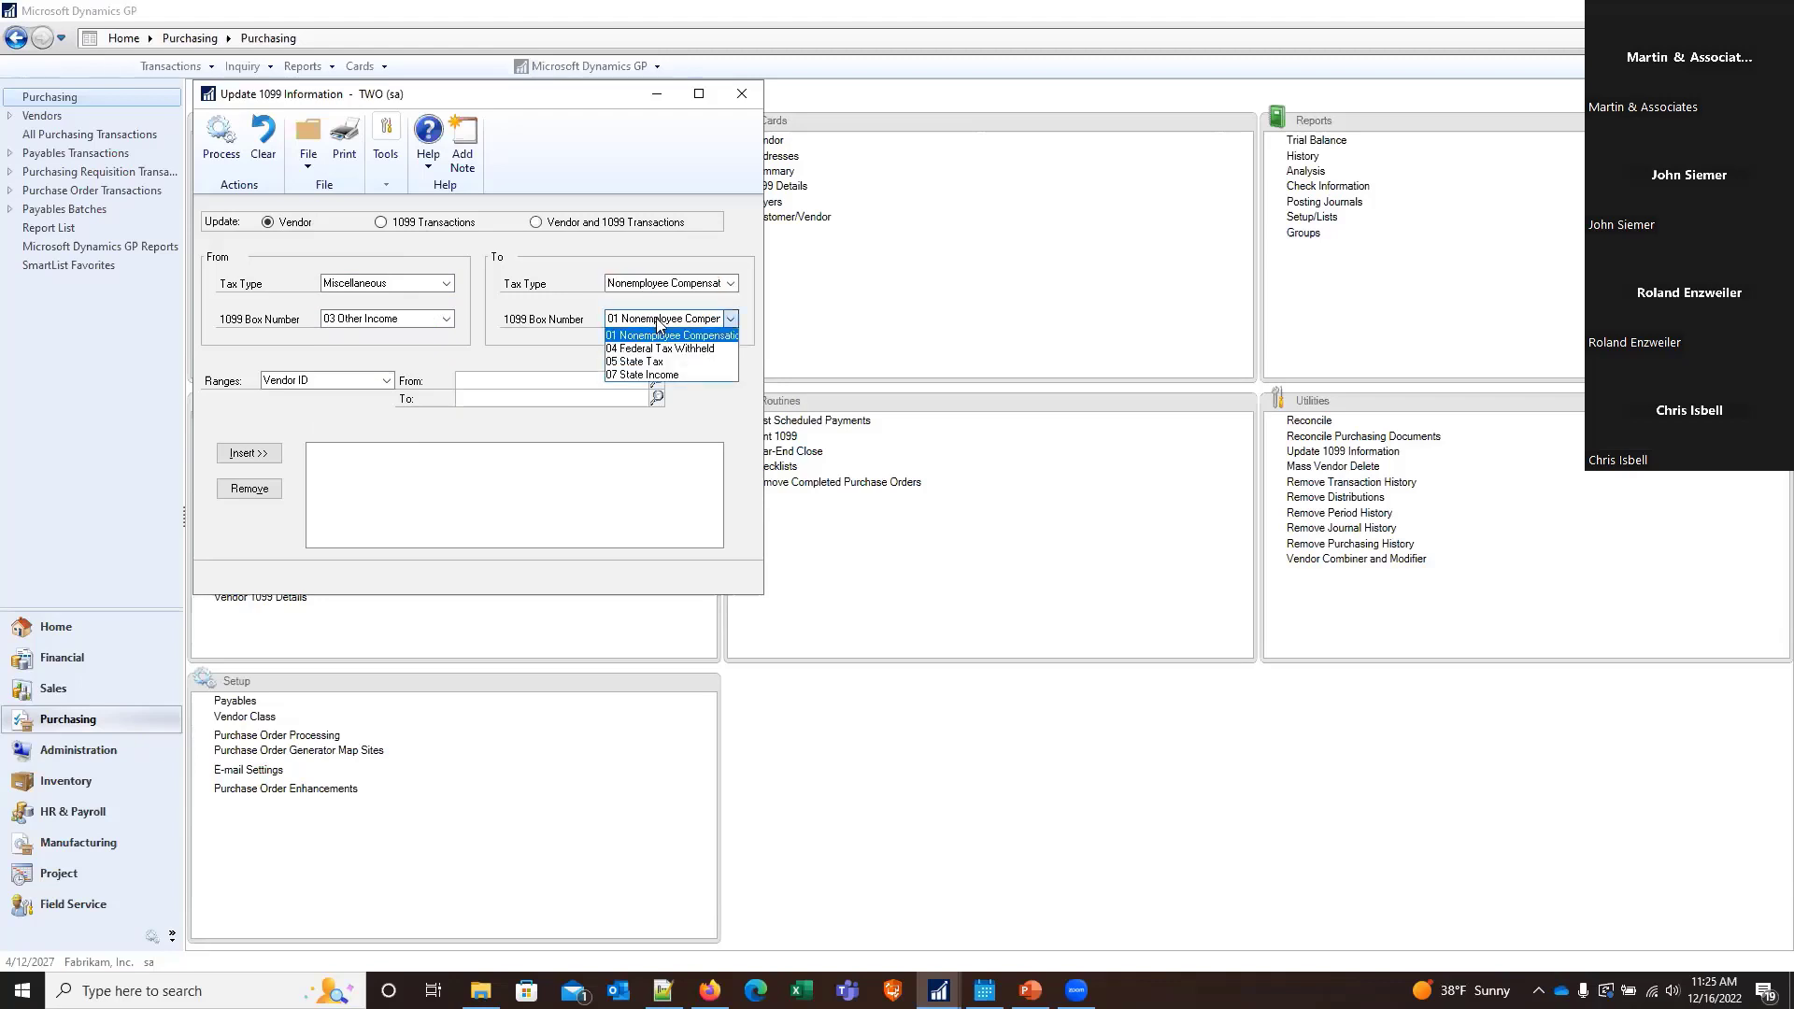
left_click(660, 323)
left_click(659, 324)
left_click(661, 332)
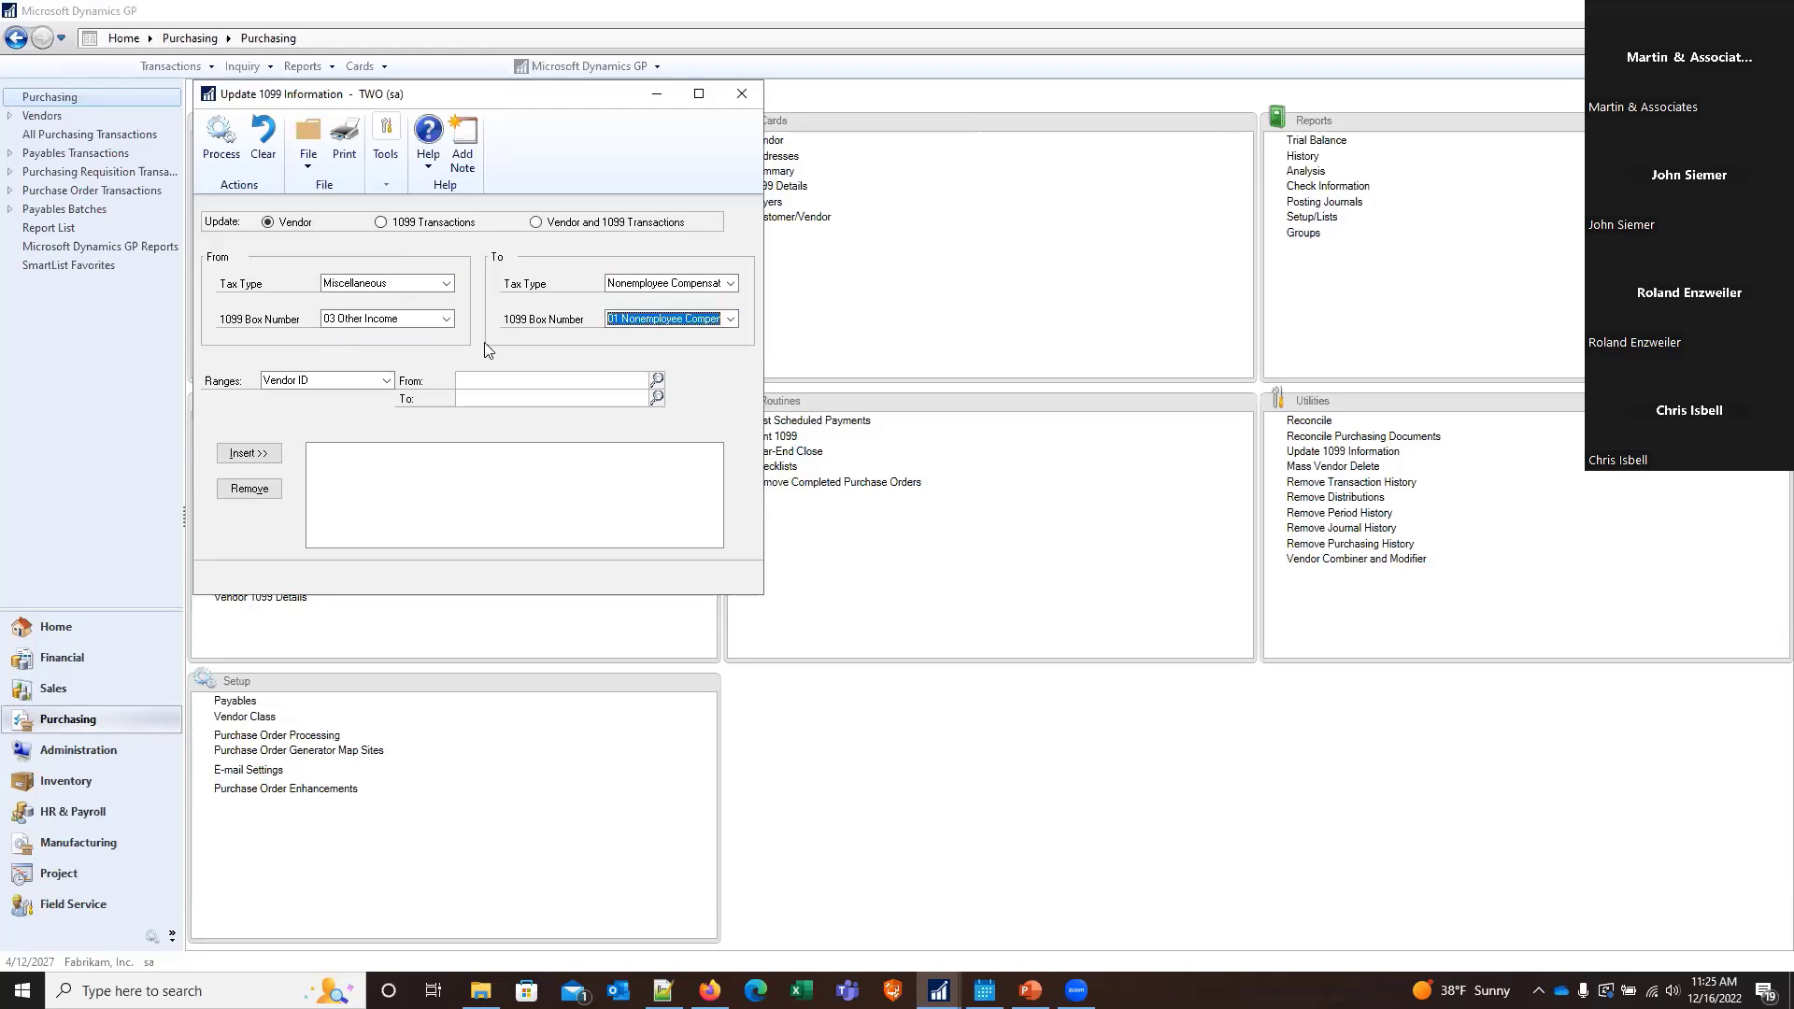
Restrict the 1099 update to the single vendor Beaumont Construction by inserting a Vendor ID range
left_click(493, 375)
left_click(651, 379)
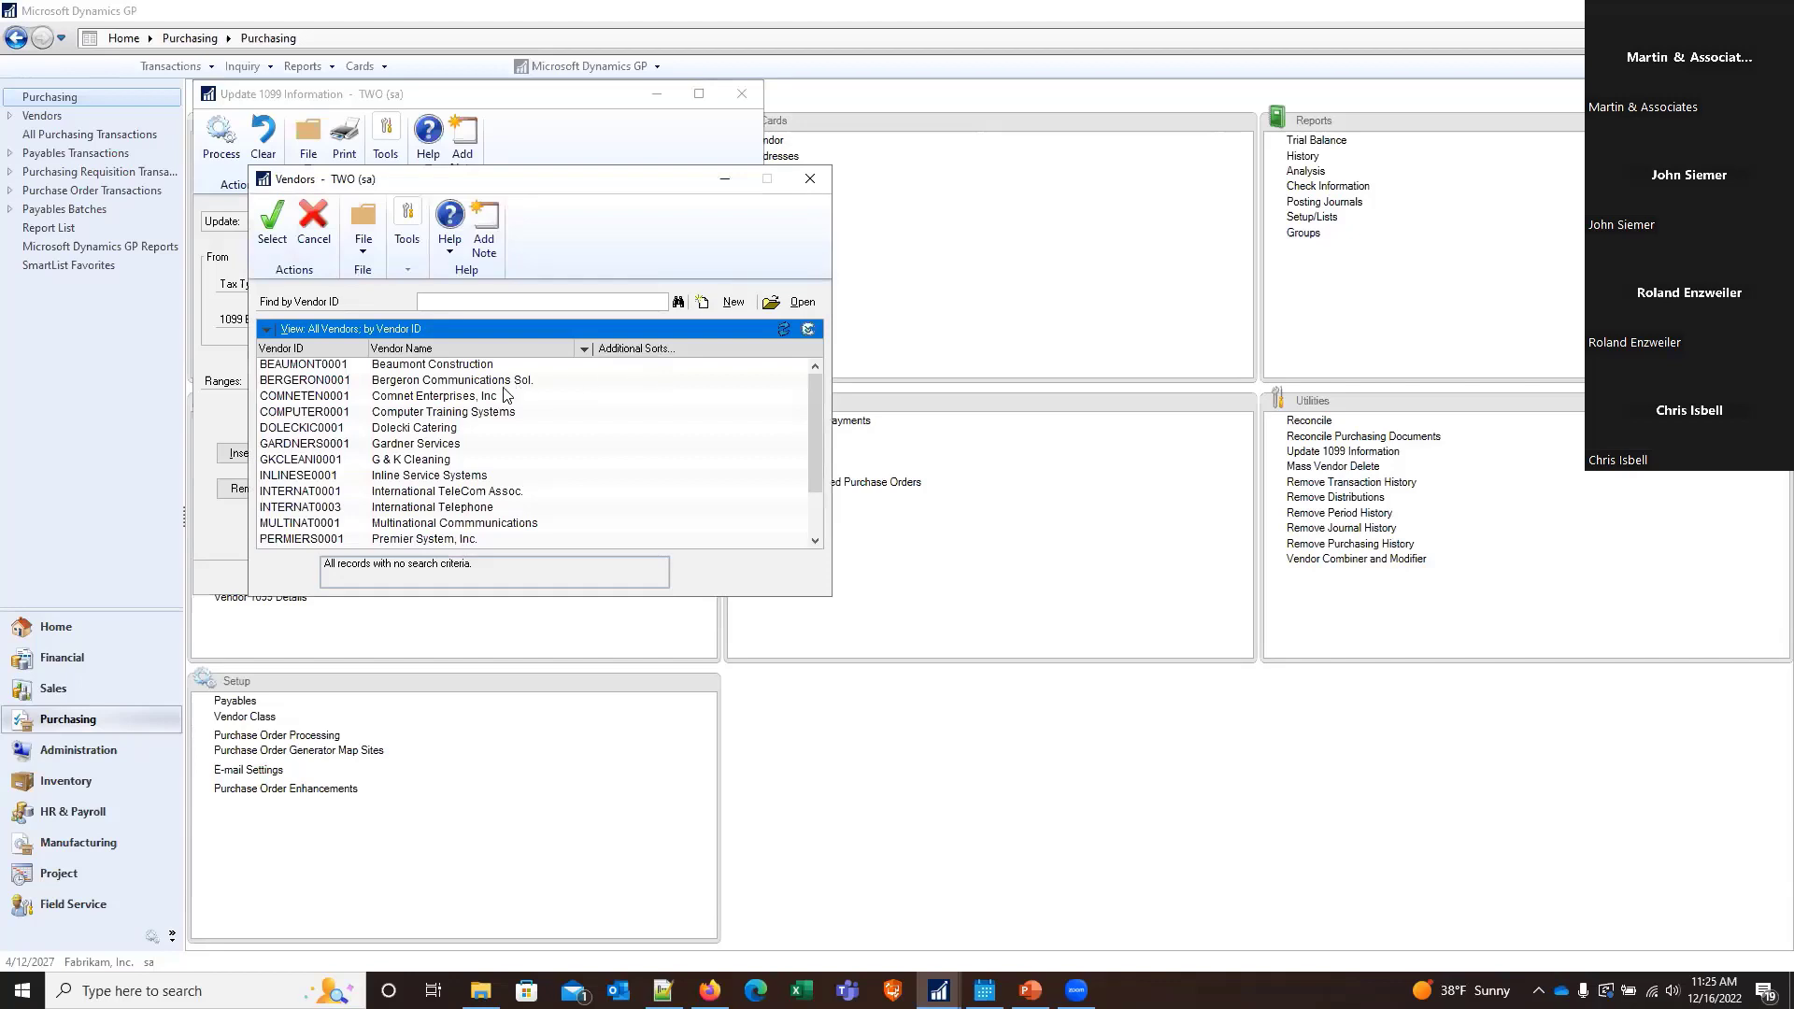
left_click(446, 365)
double_click(446, 365)
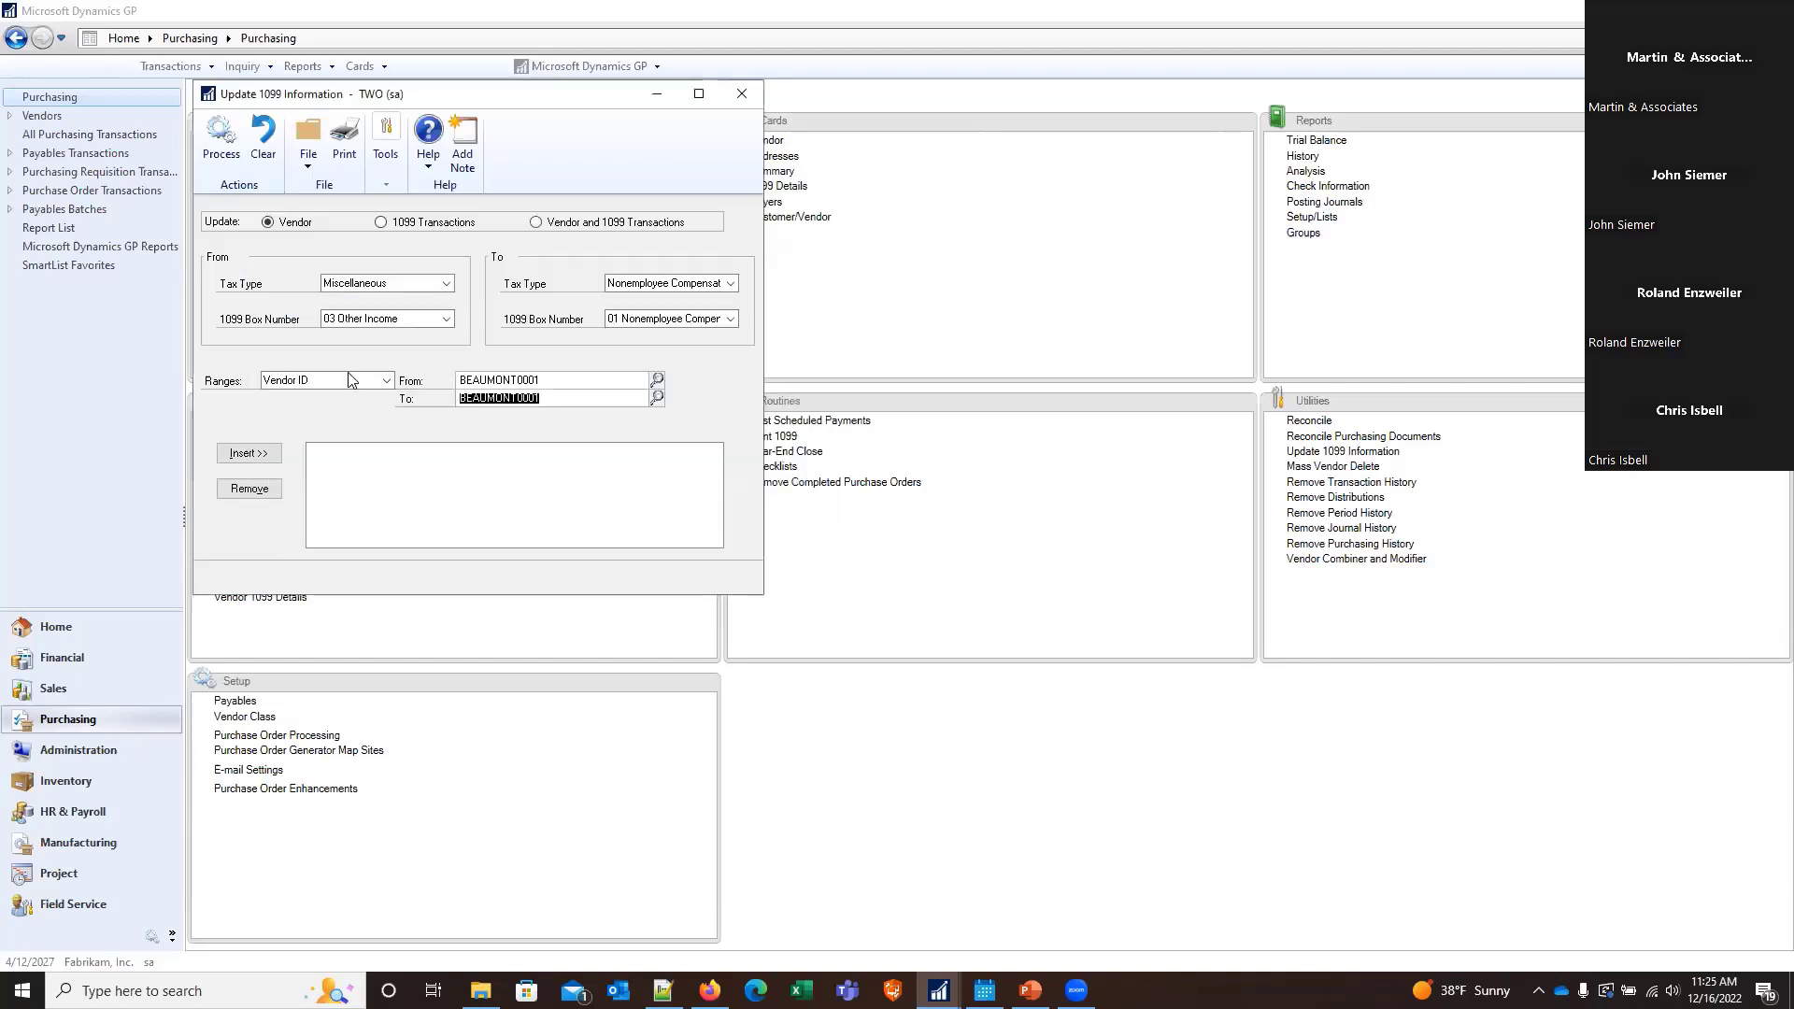
left_click(268, 454)
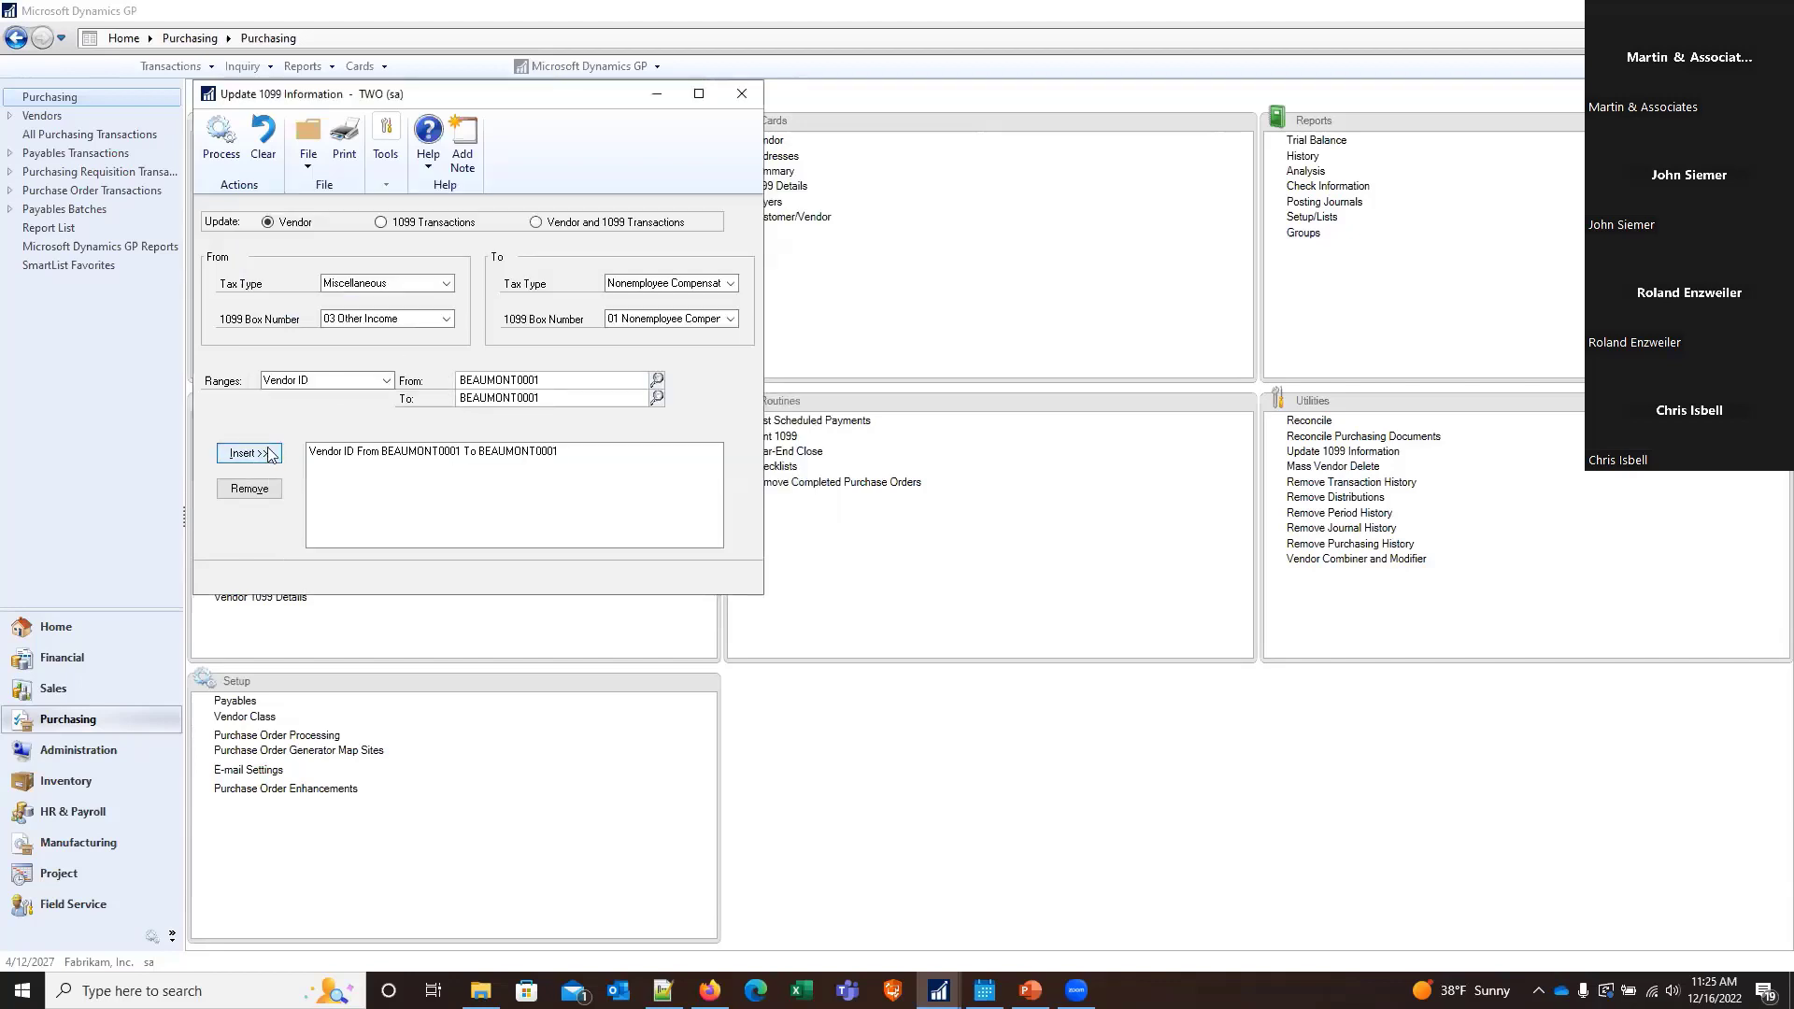
Print the 1099 update preview report to the screen, and close both the report and the update utility without processing
left_click(346, 149)
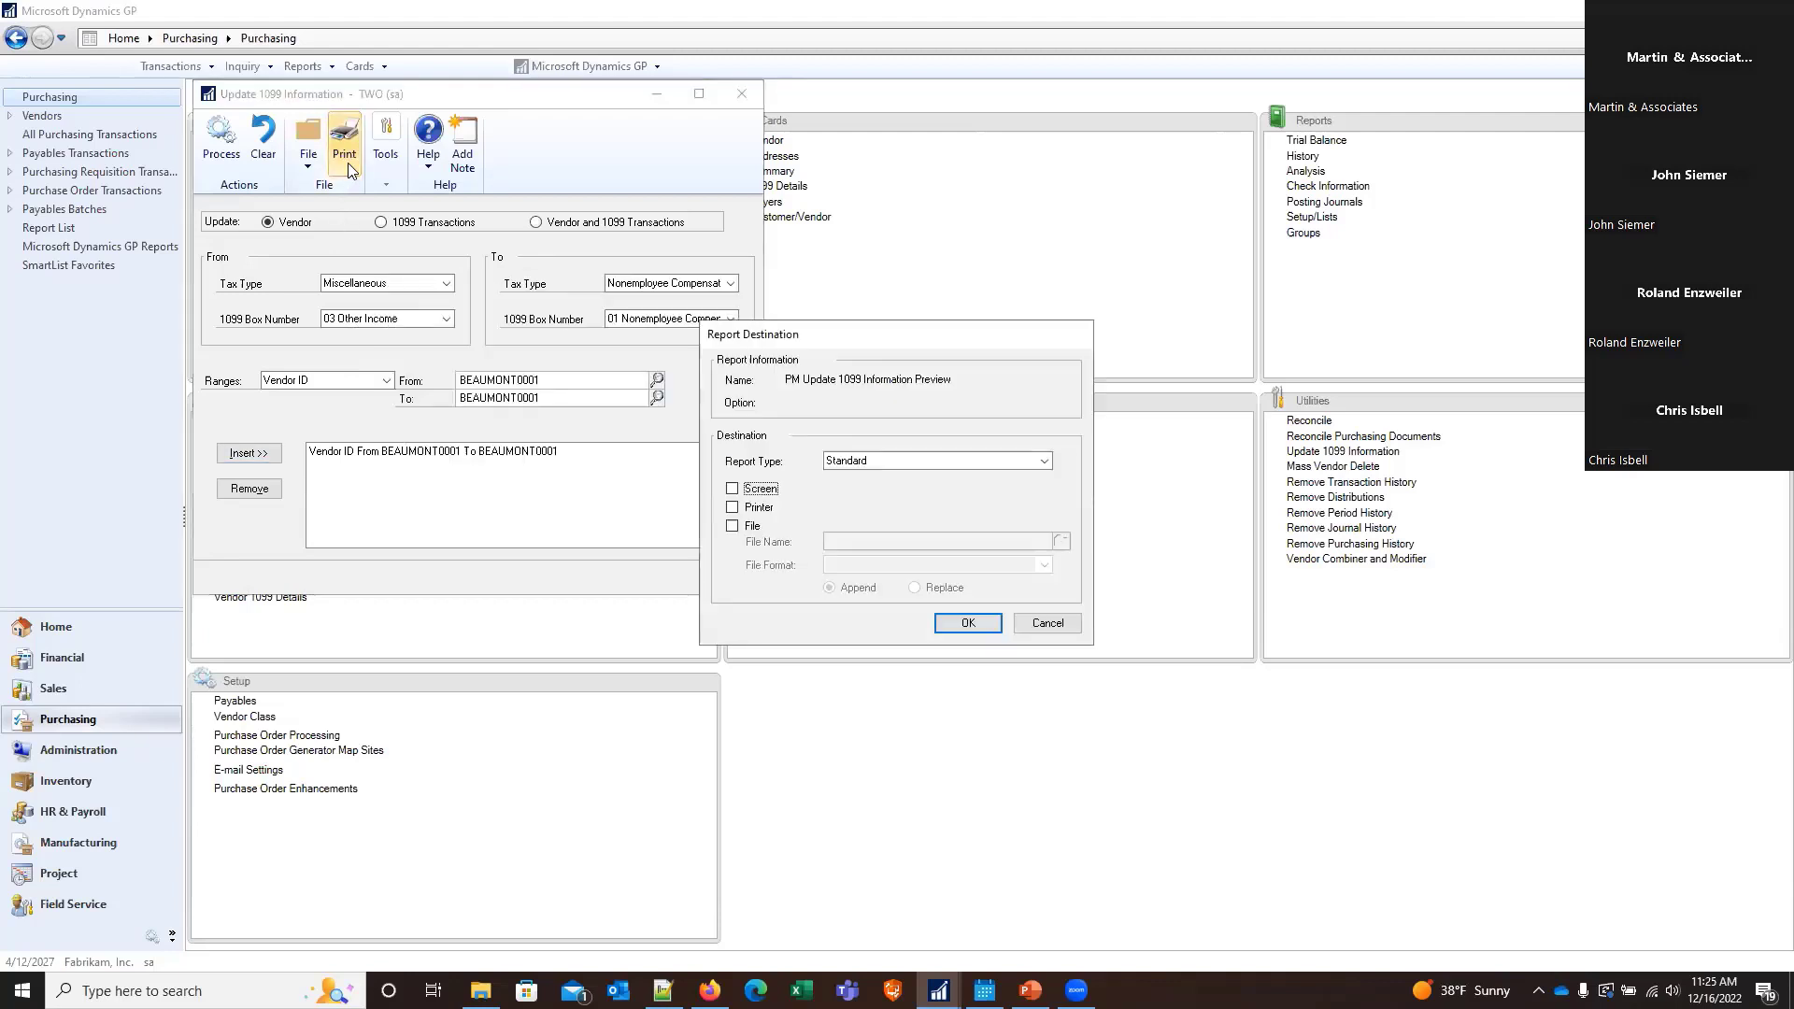
left_click(774, 490)
left_click(963, 621)
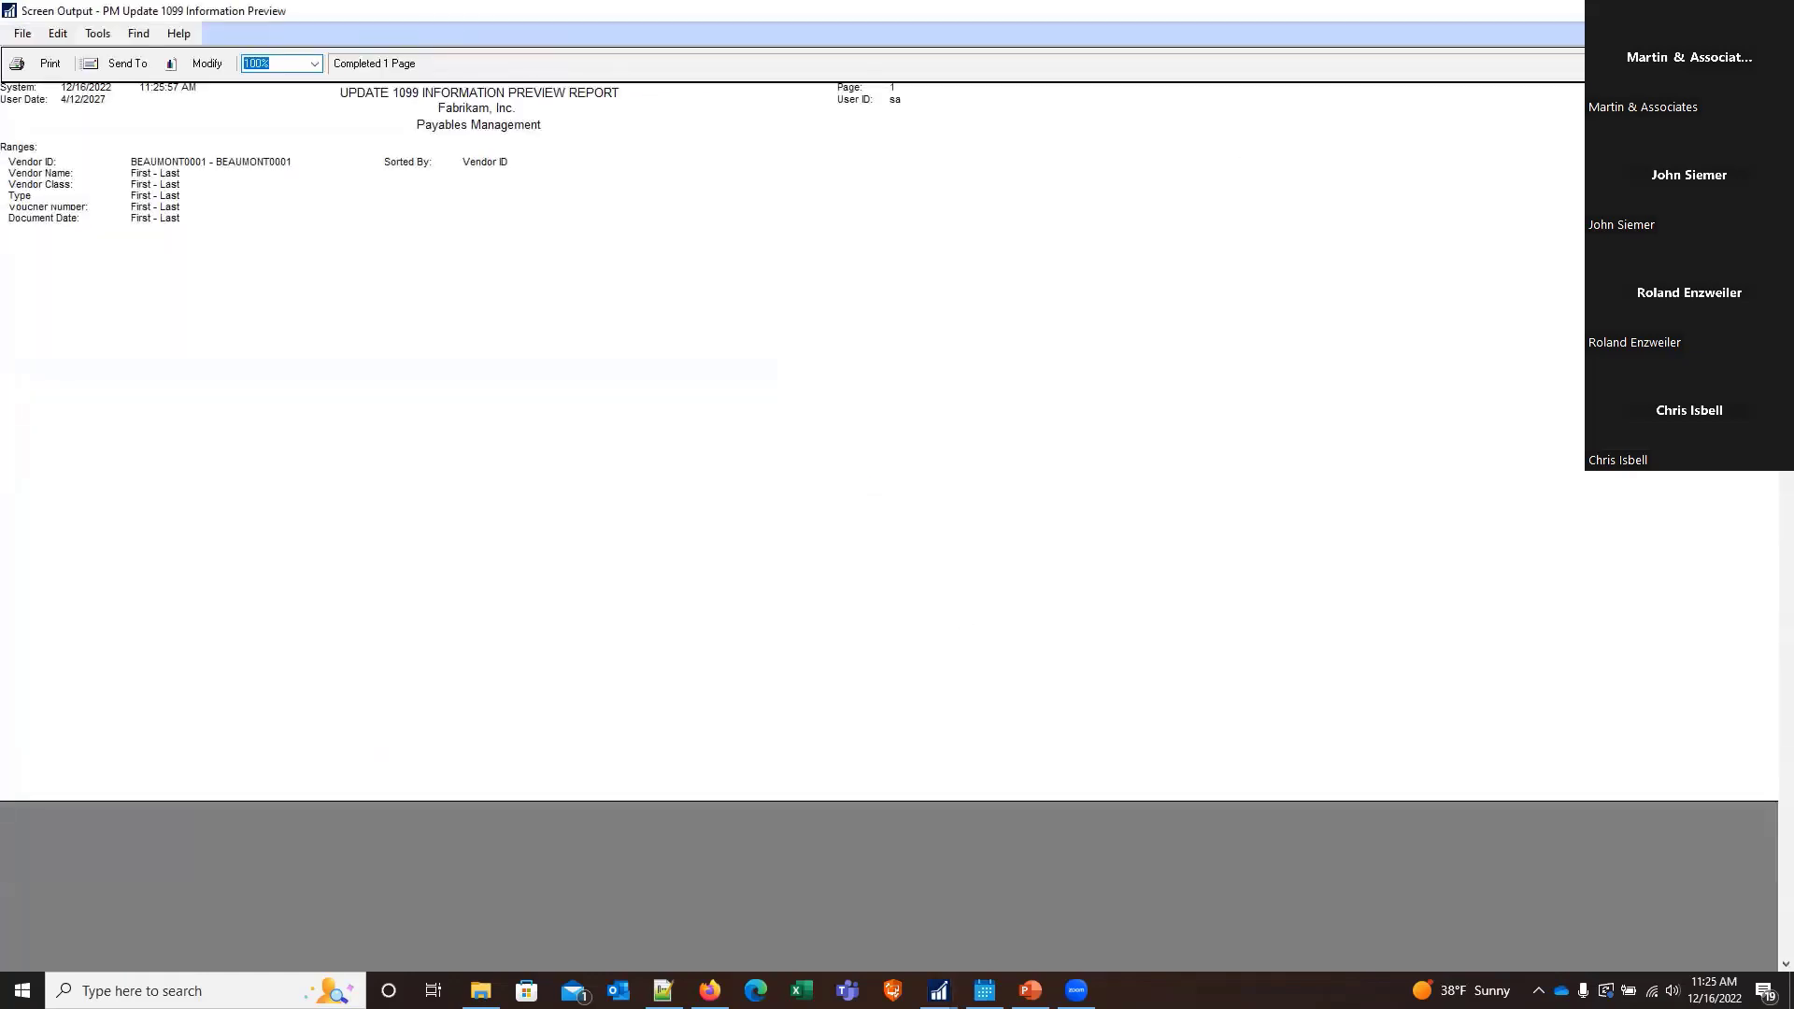
left_click(1773, 11)
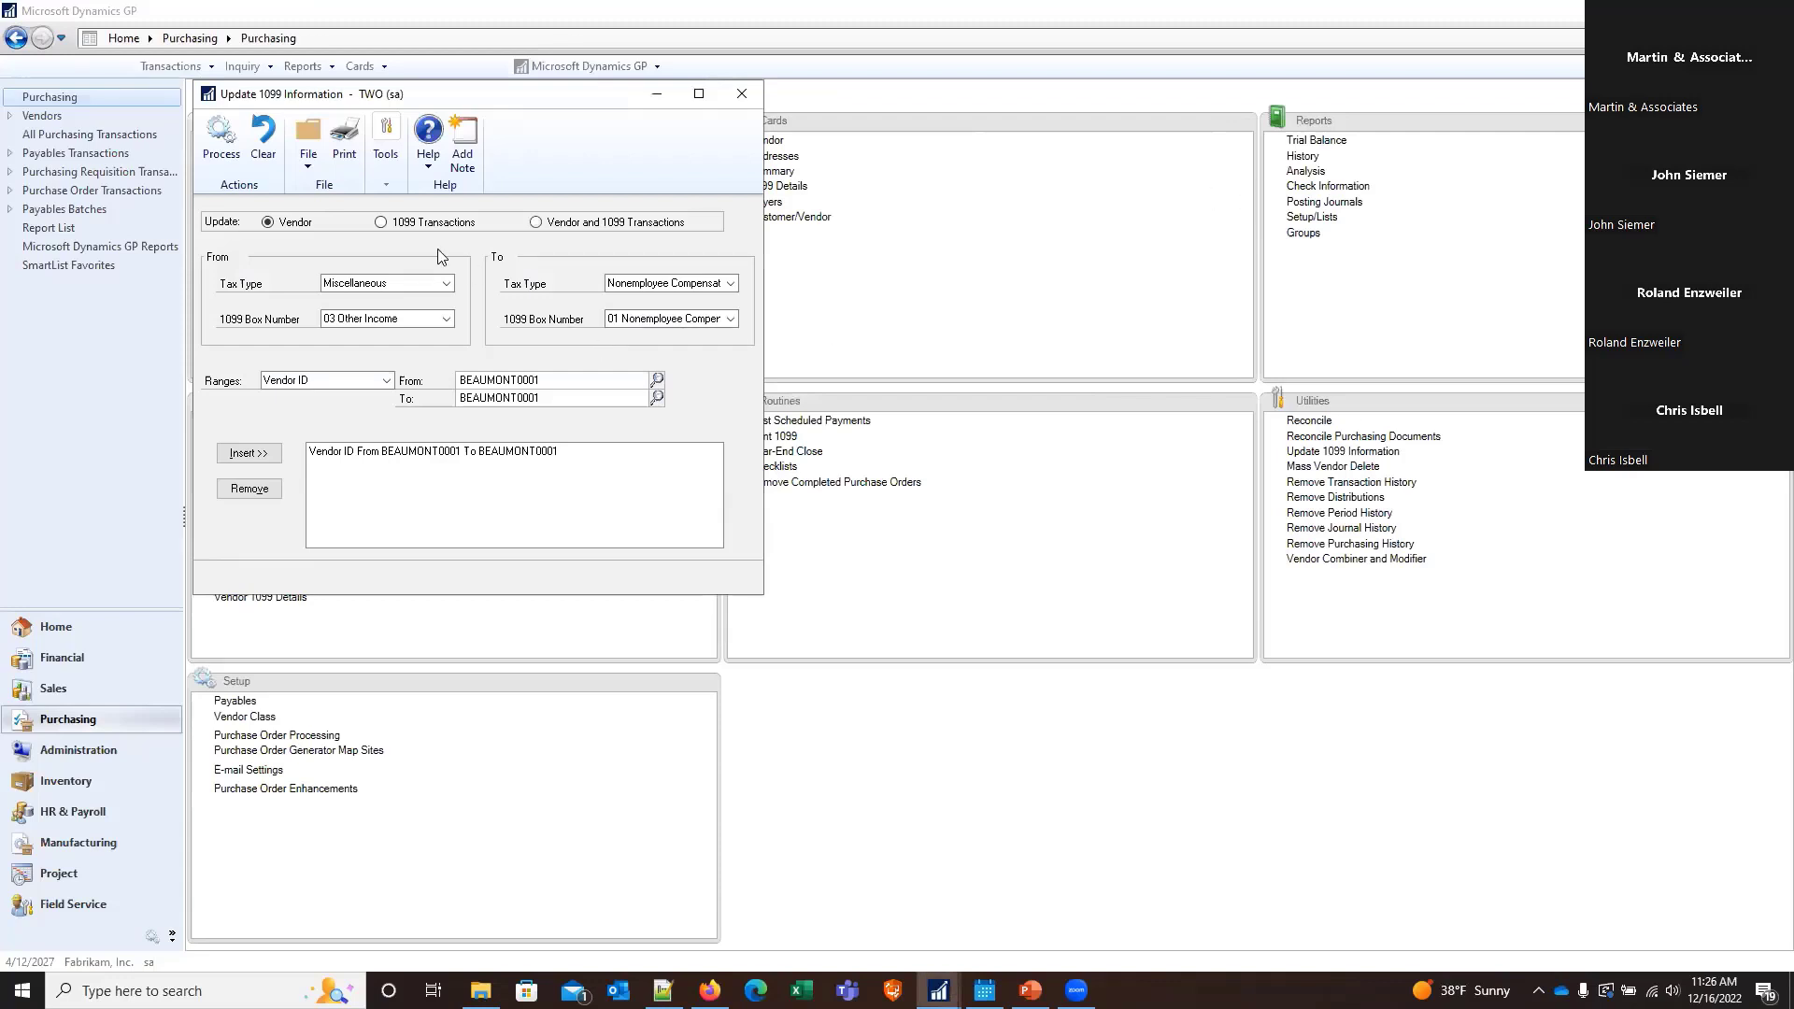
left_click(737, 94)
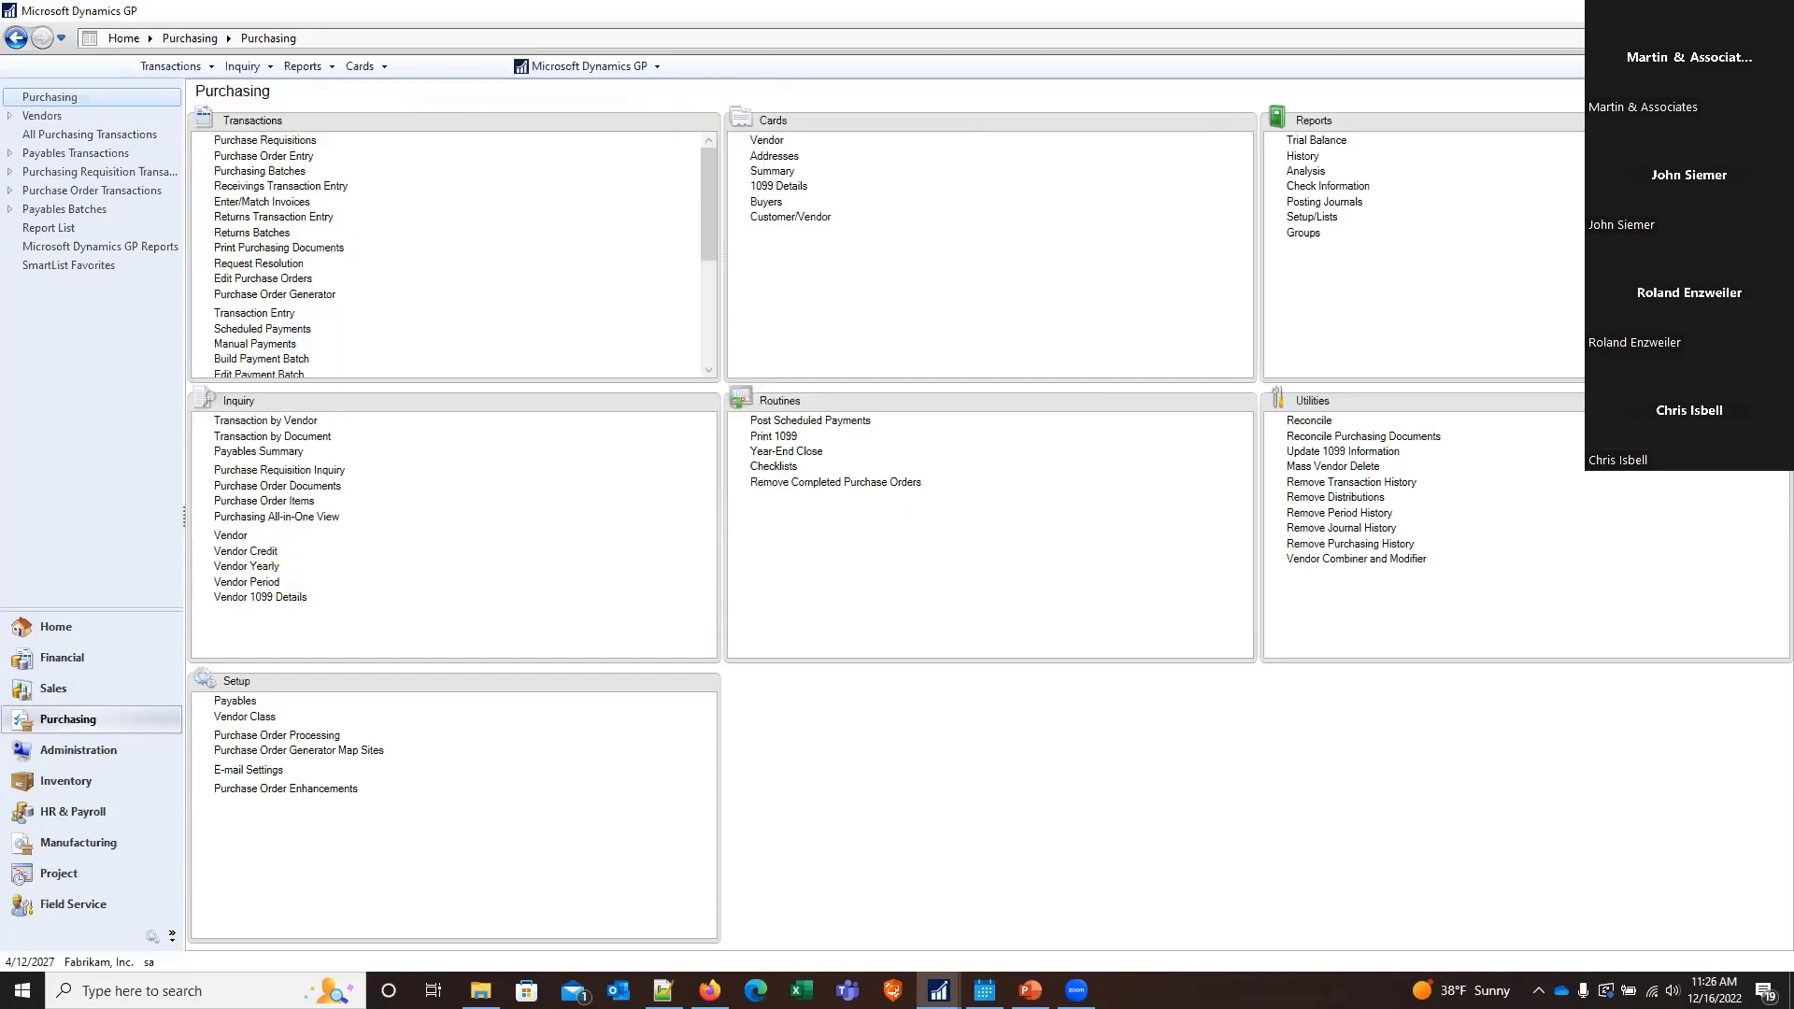
Switch to PowerPoint, present the Payables Management Master - Year-End Closing slide to review its checklist, and exit the slide show
left_click(1030, 991)
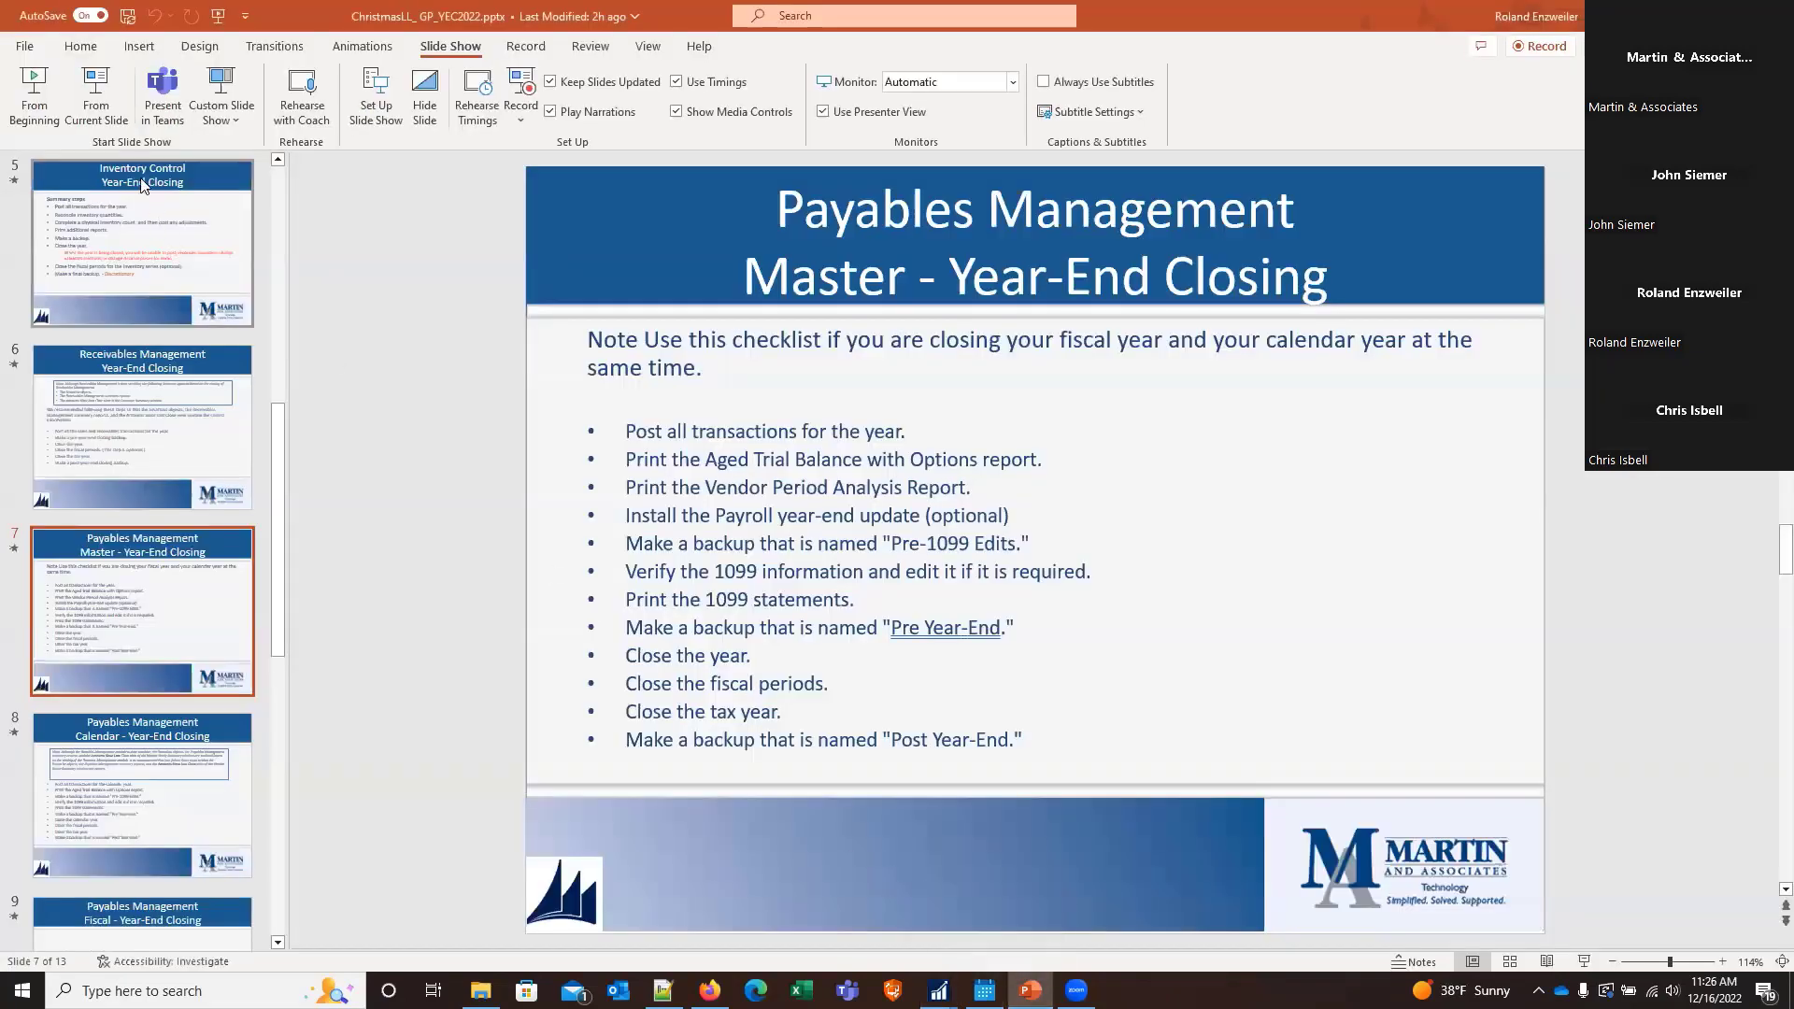
left_click(112, 121)
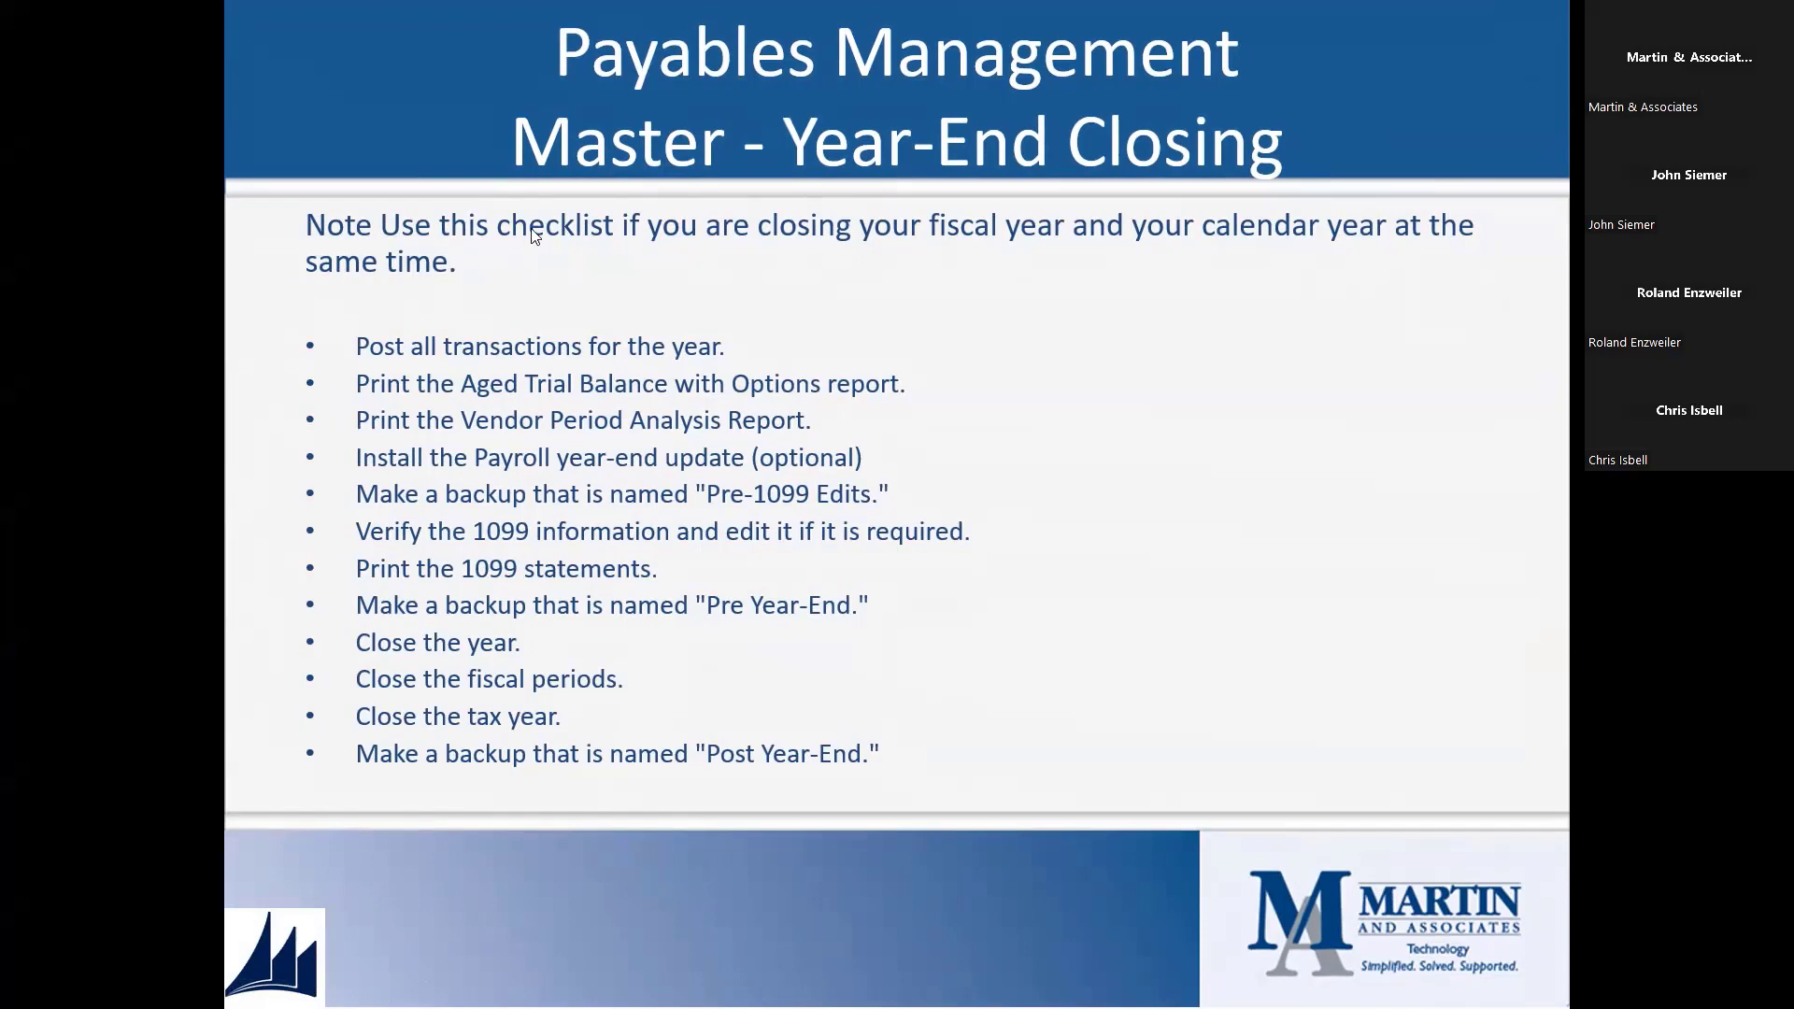
key("Escape")
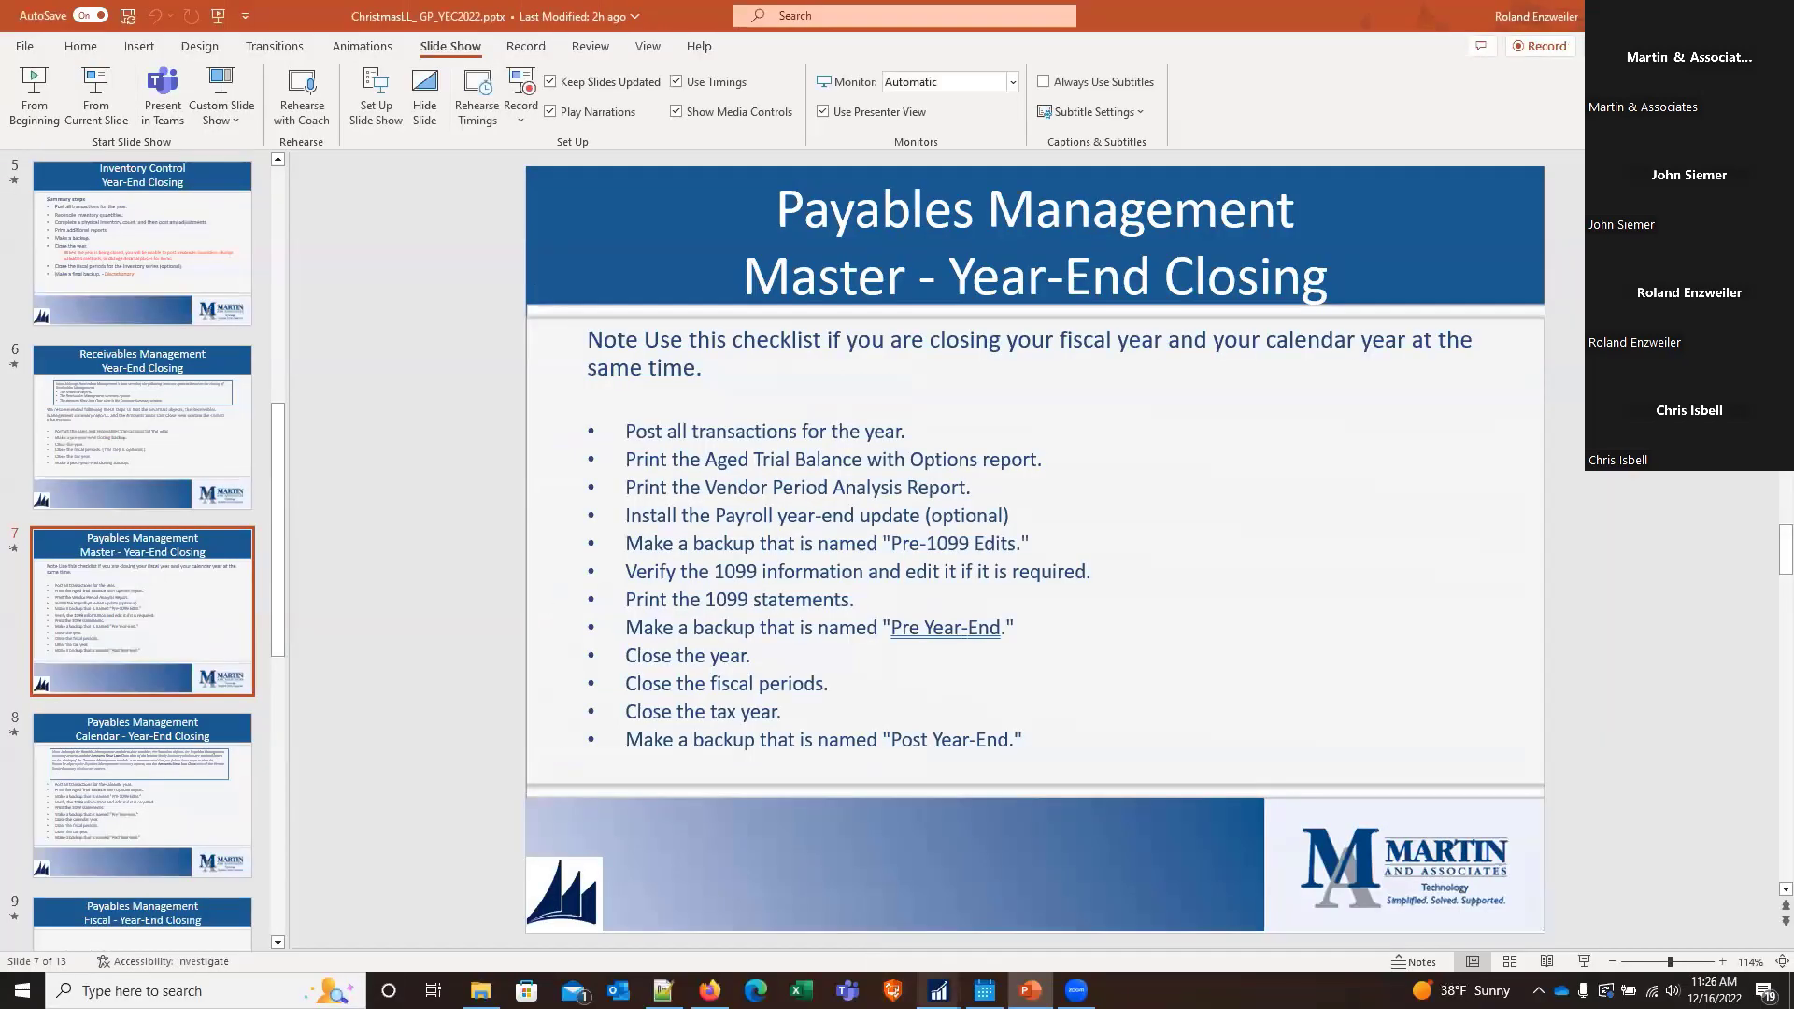
Switch to Microsoft Dynamics GP, view the Payables year-end closing options, and close the window without closing the year
mouse_move(938, 991)
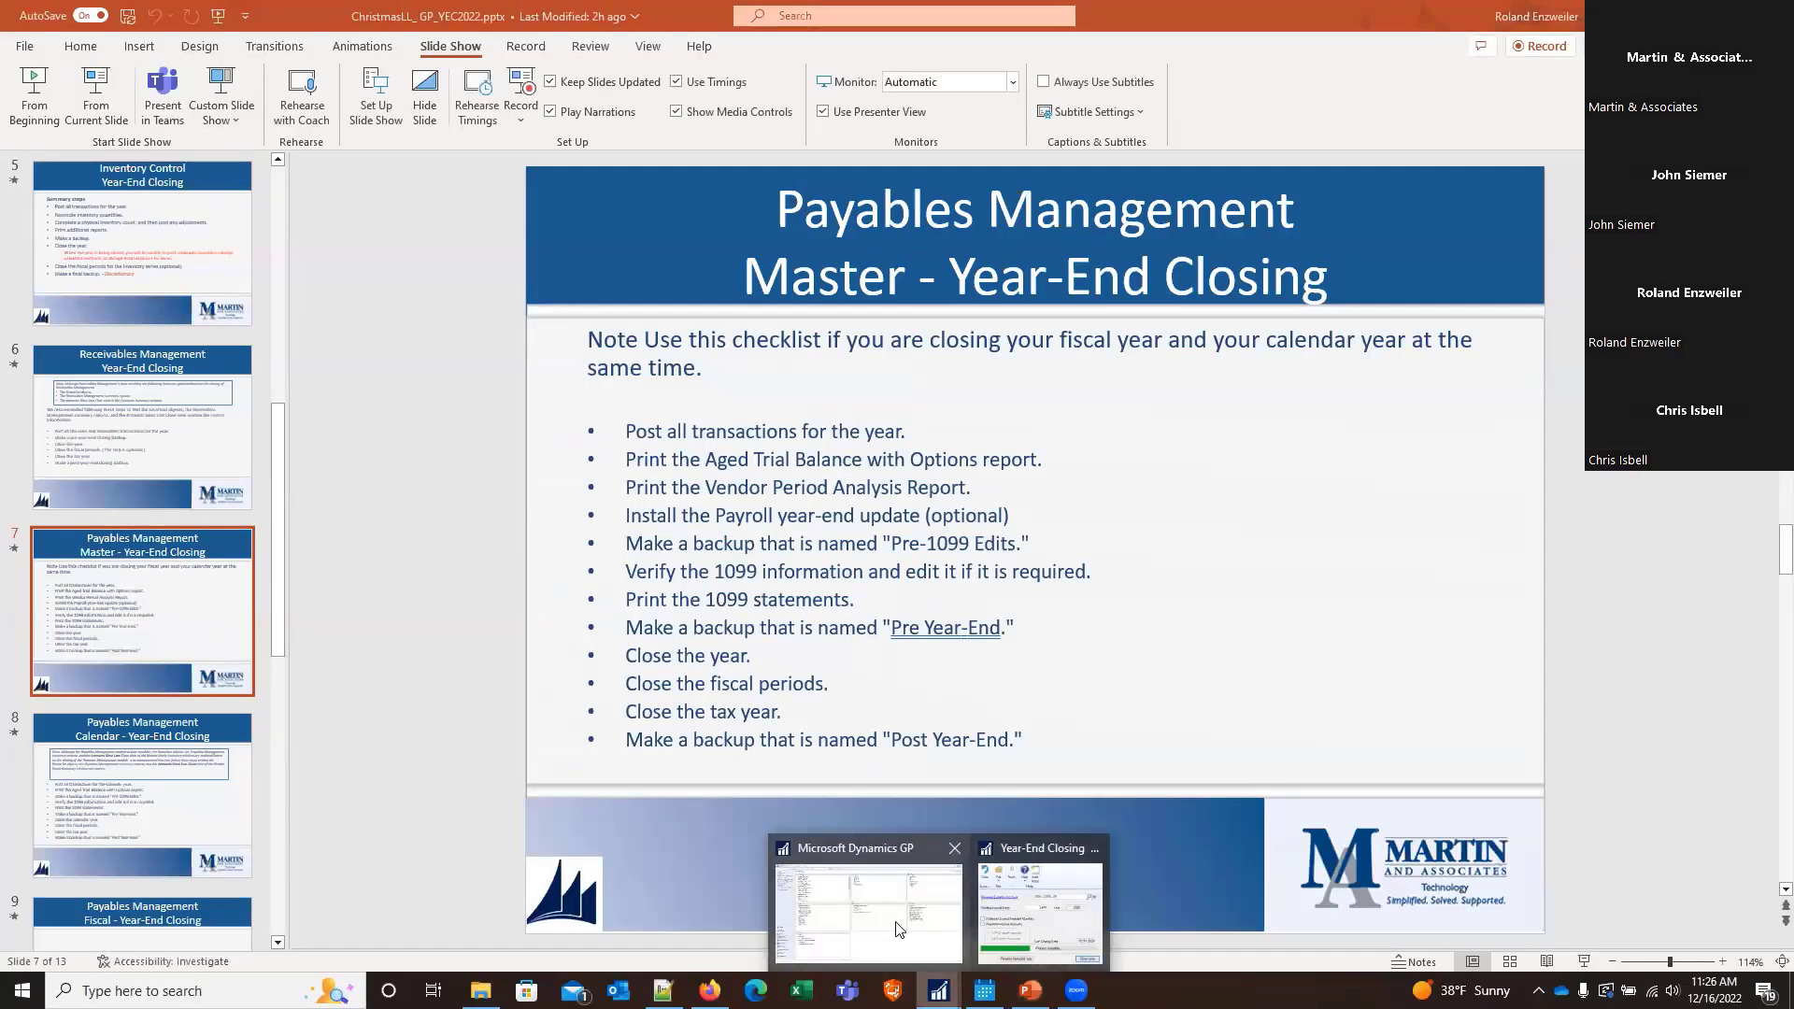
left_click(865, 907)
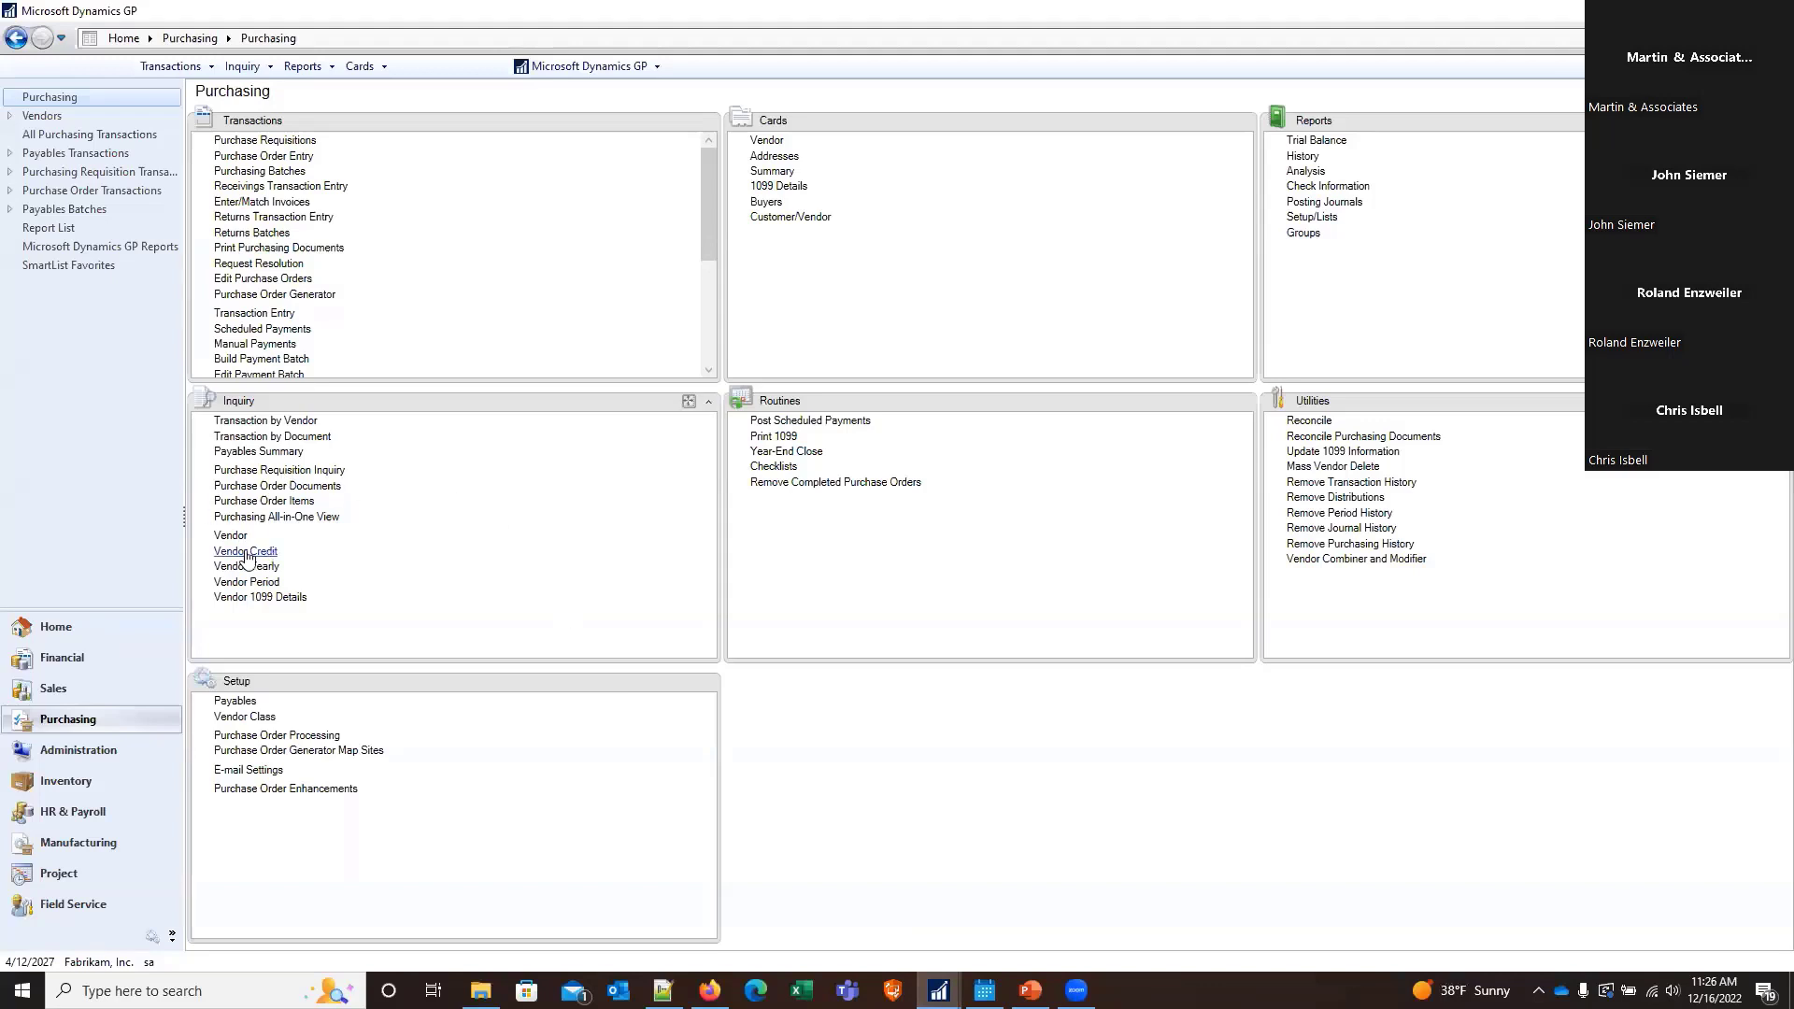
left_click(783, 453)
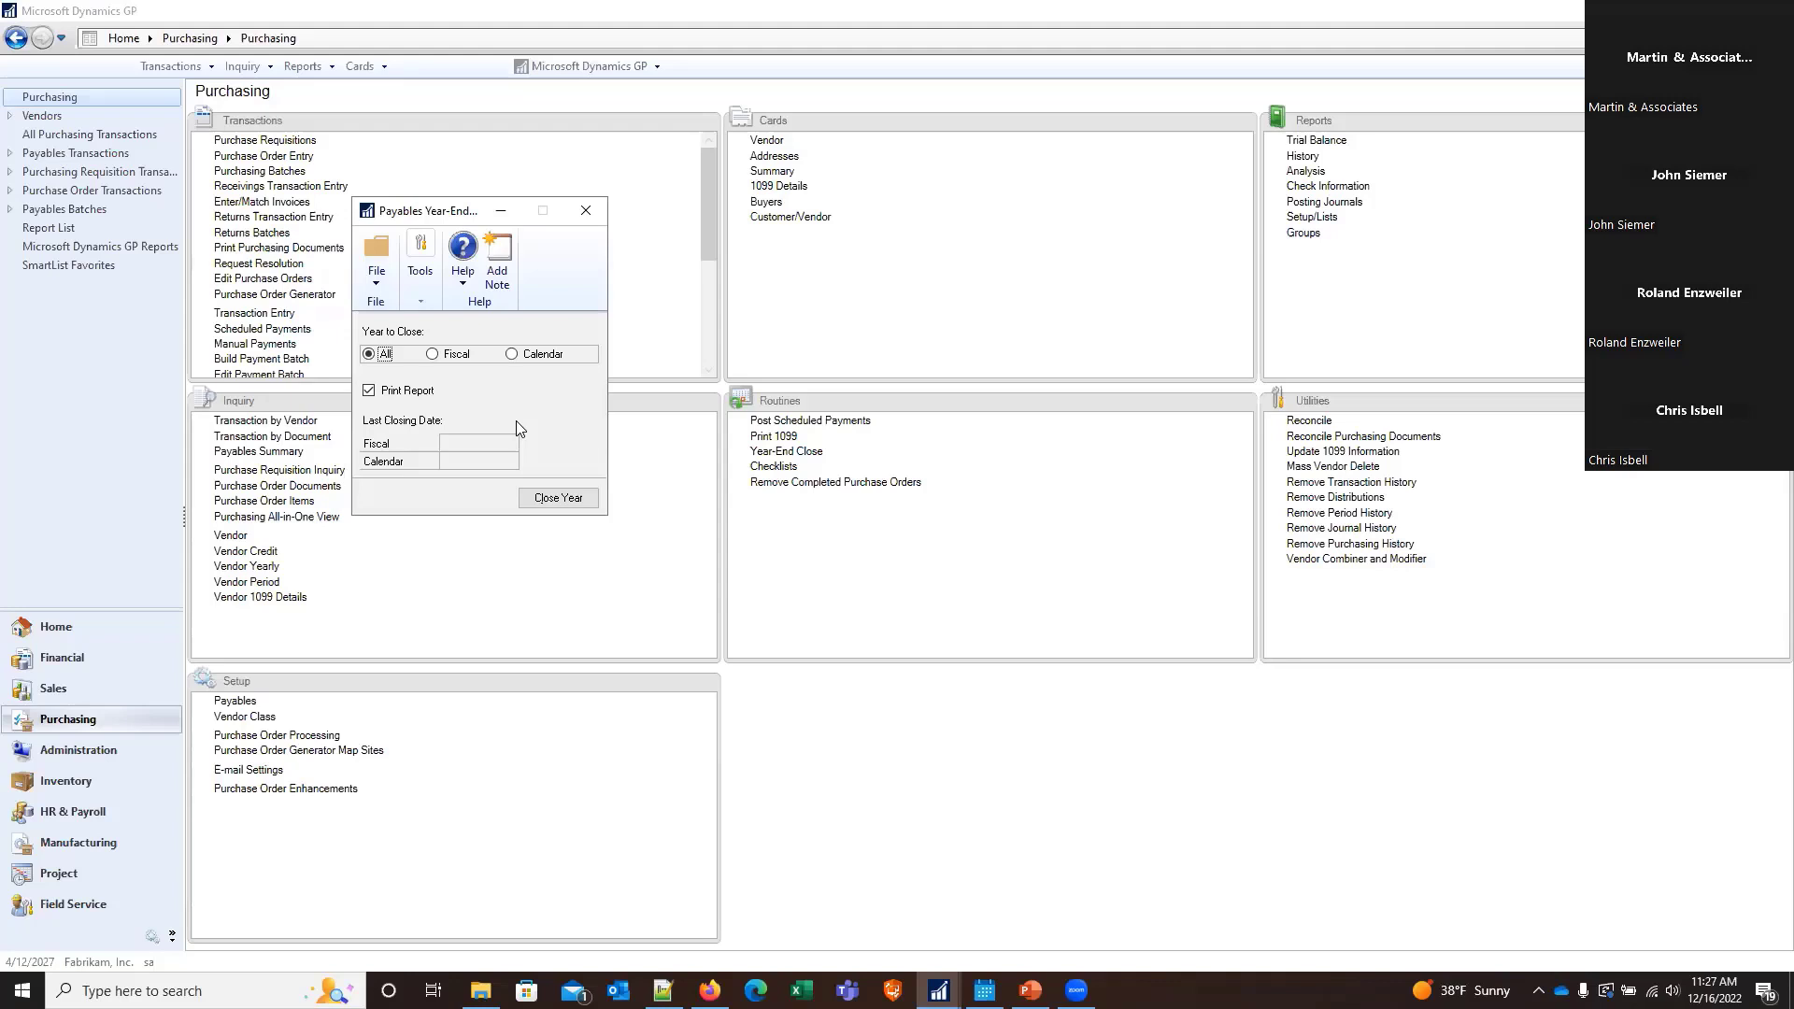
left_click(586, 214)
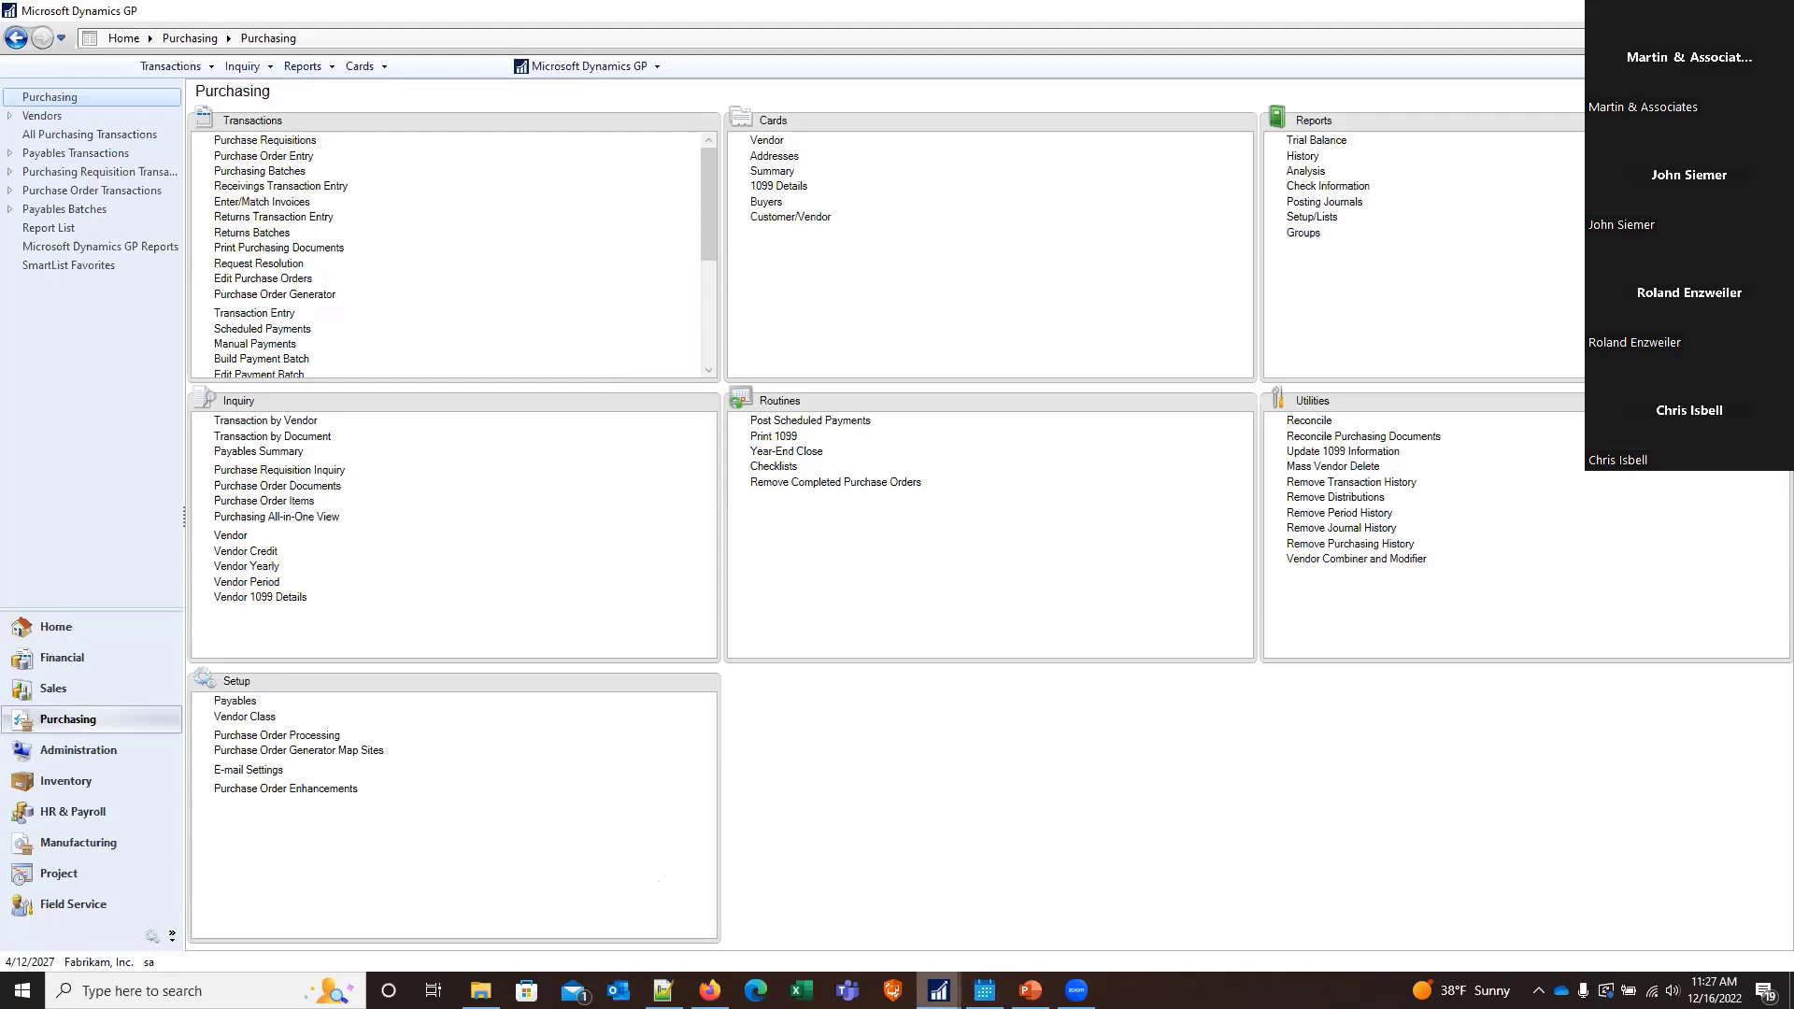
Switch to PowerPoint and start the slide show from the current Payables Management Master - Year-End Closing slide
mouse_move(939, 990)
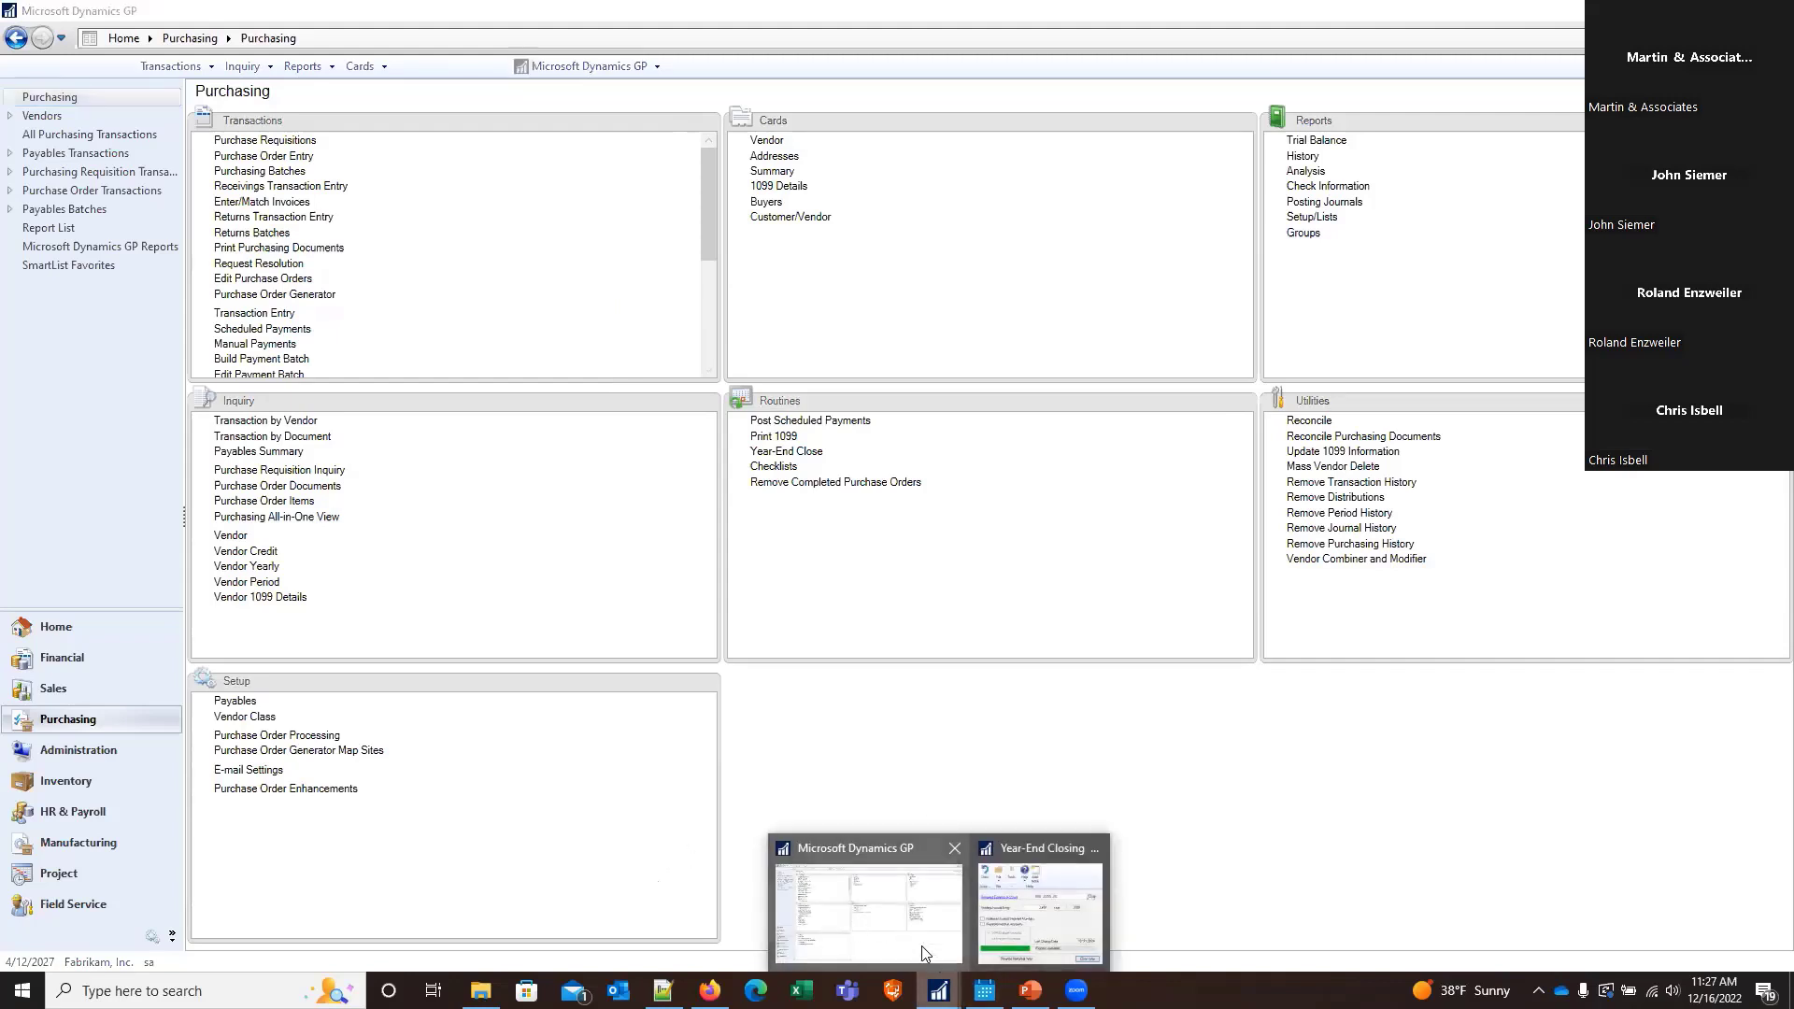
left_click(1030, 991)
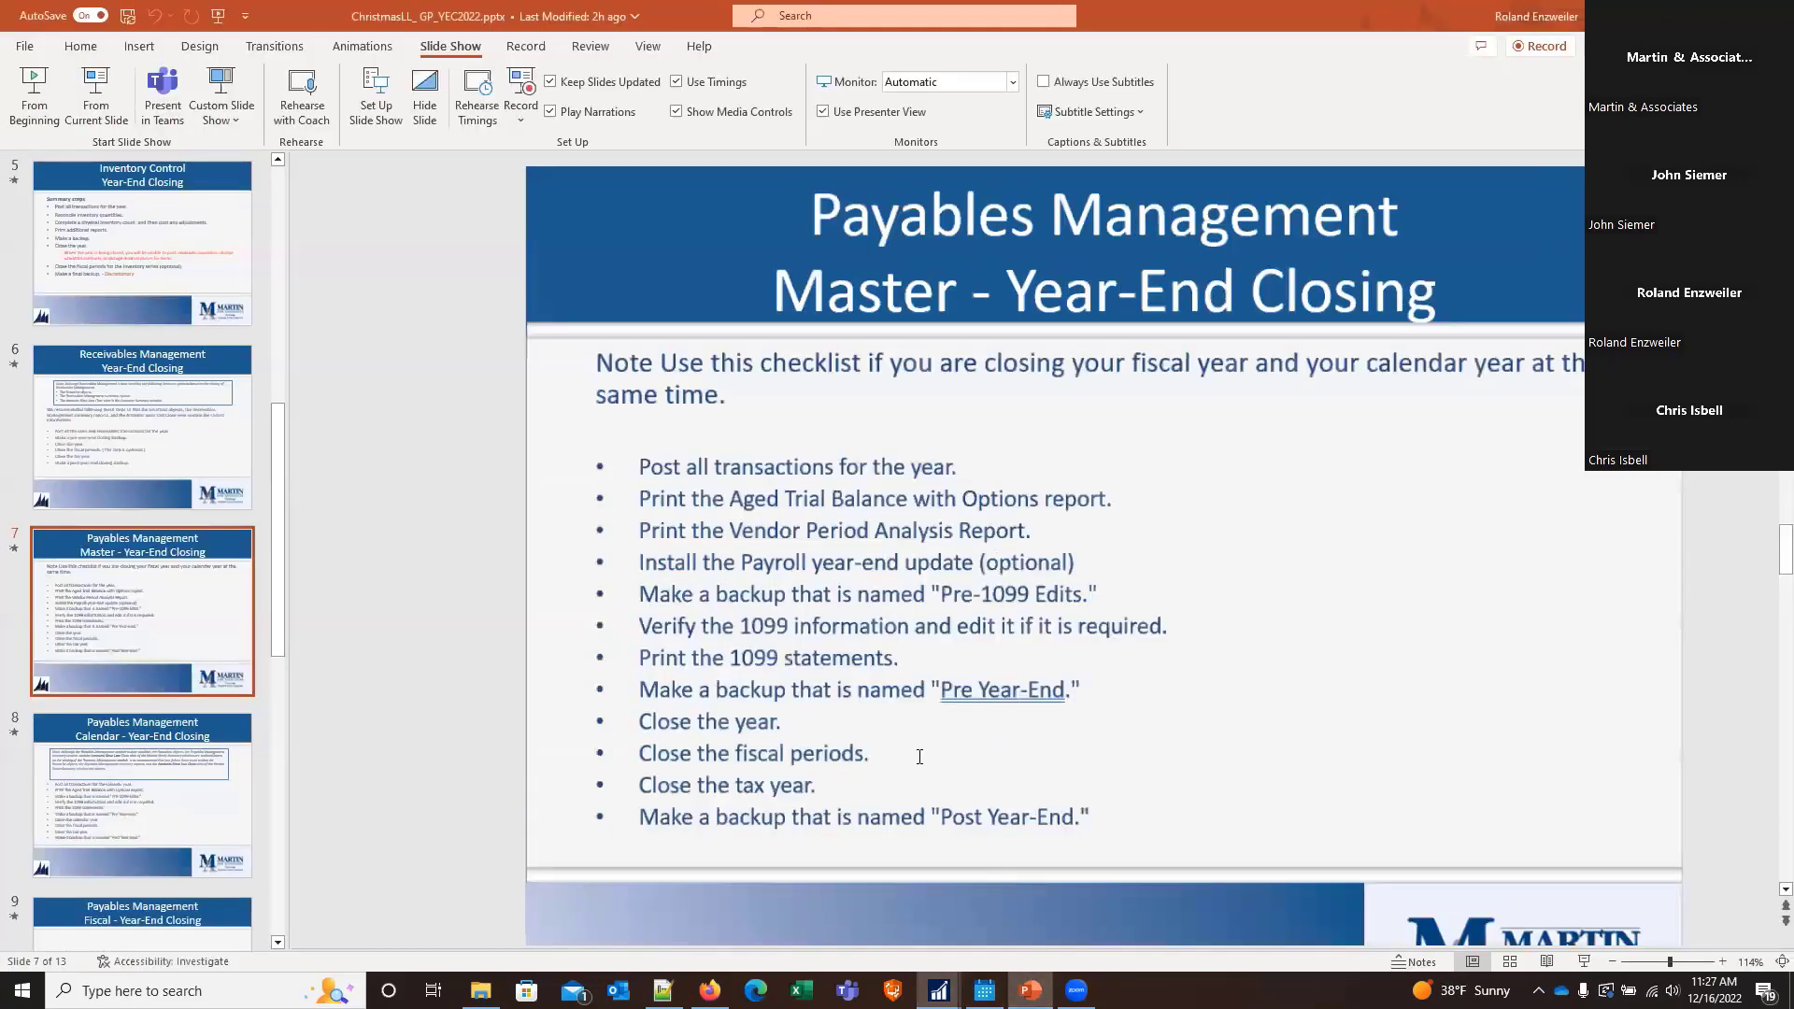
left_click(103, 90)
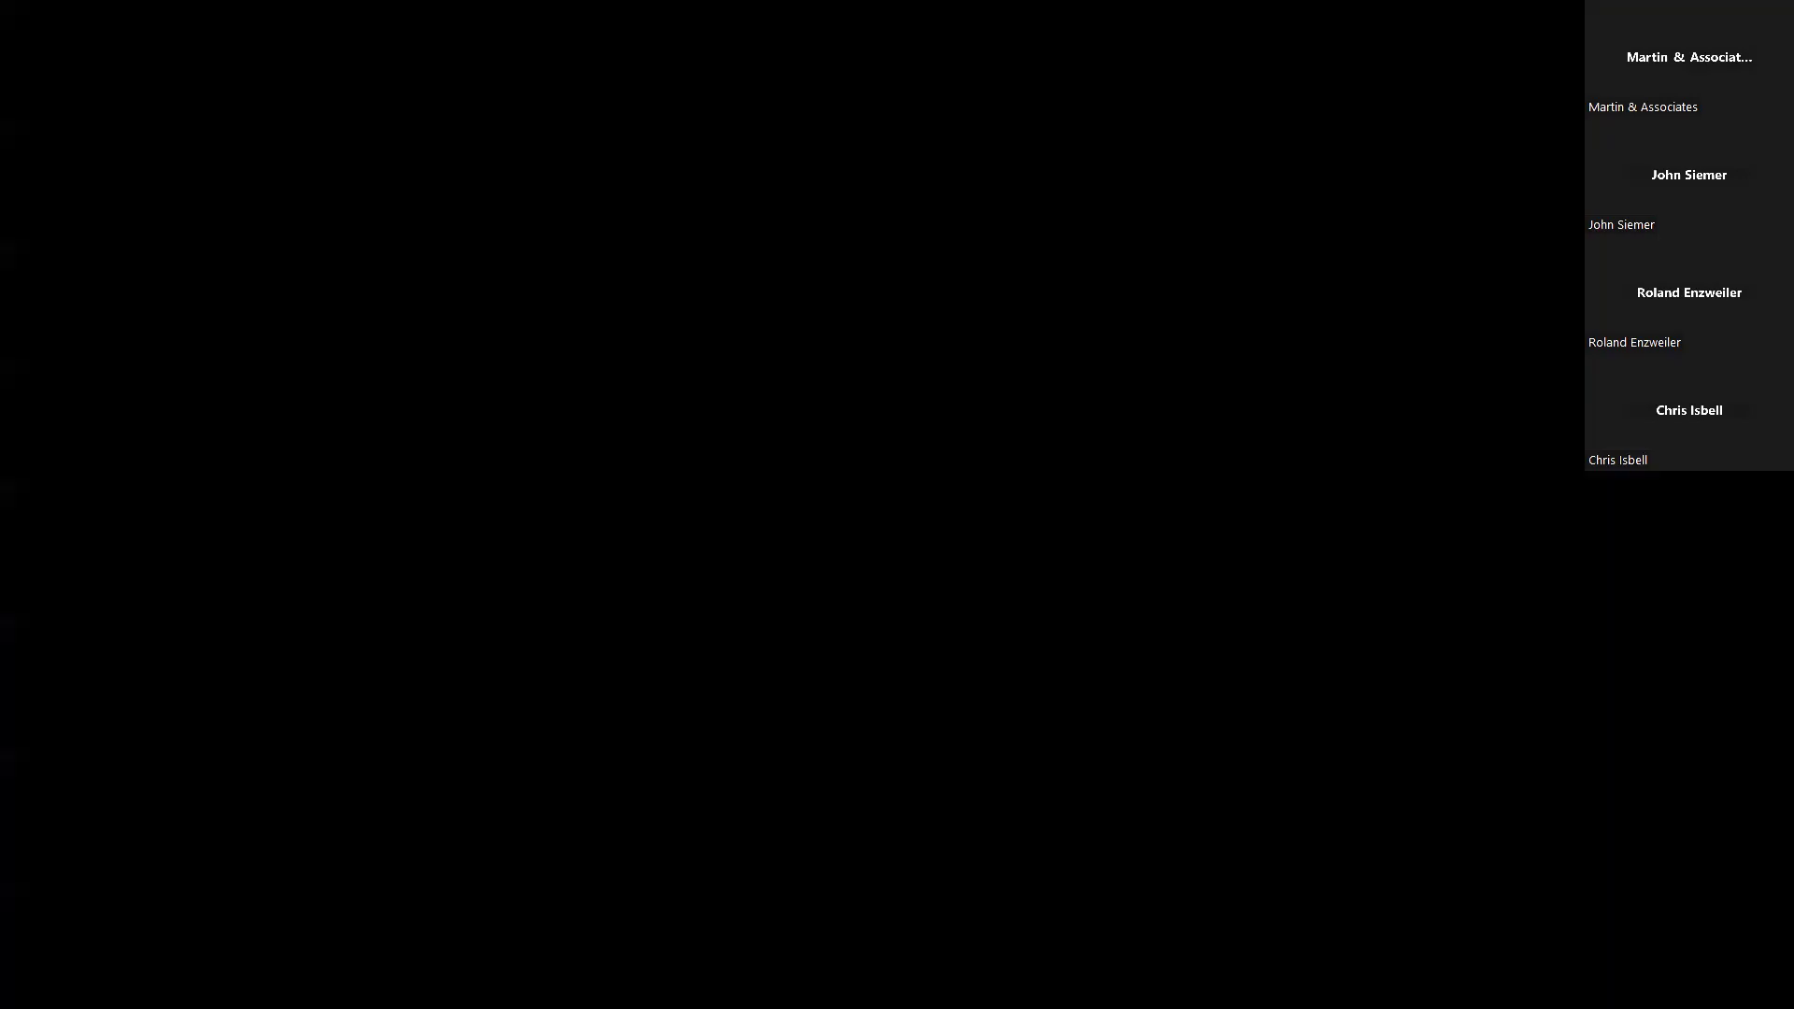
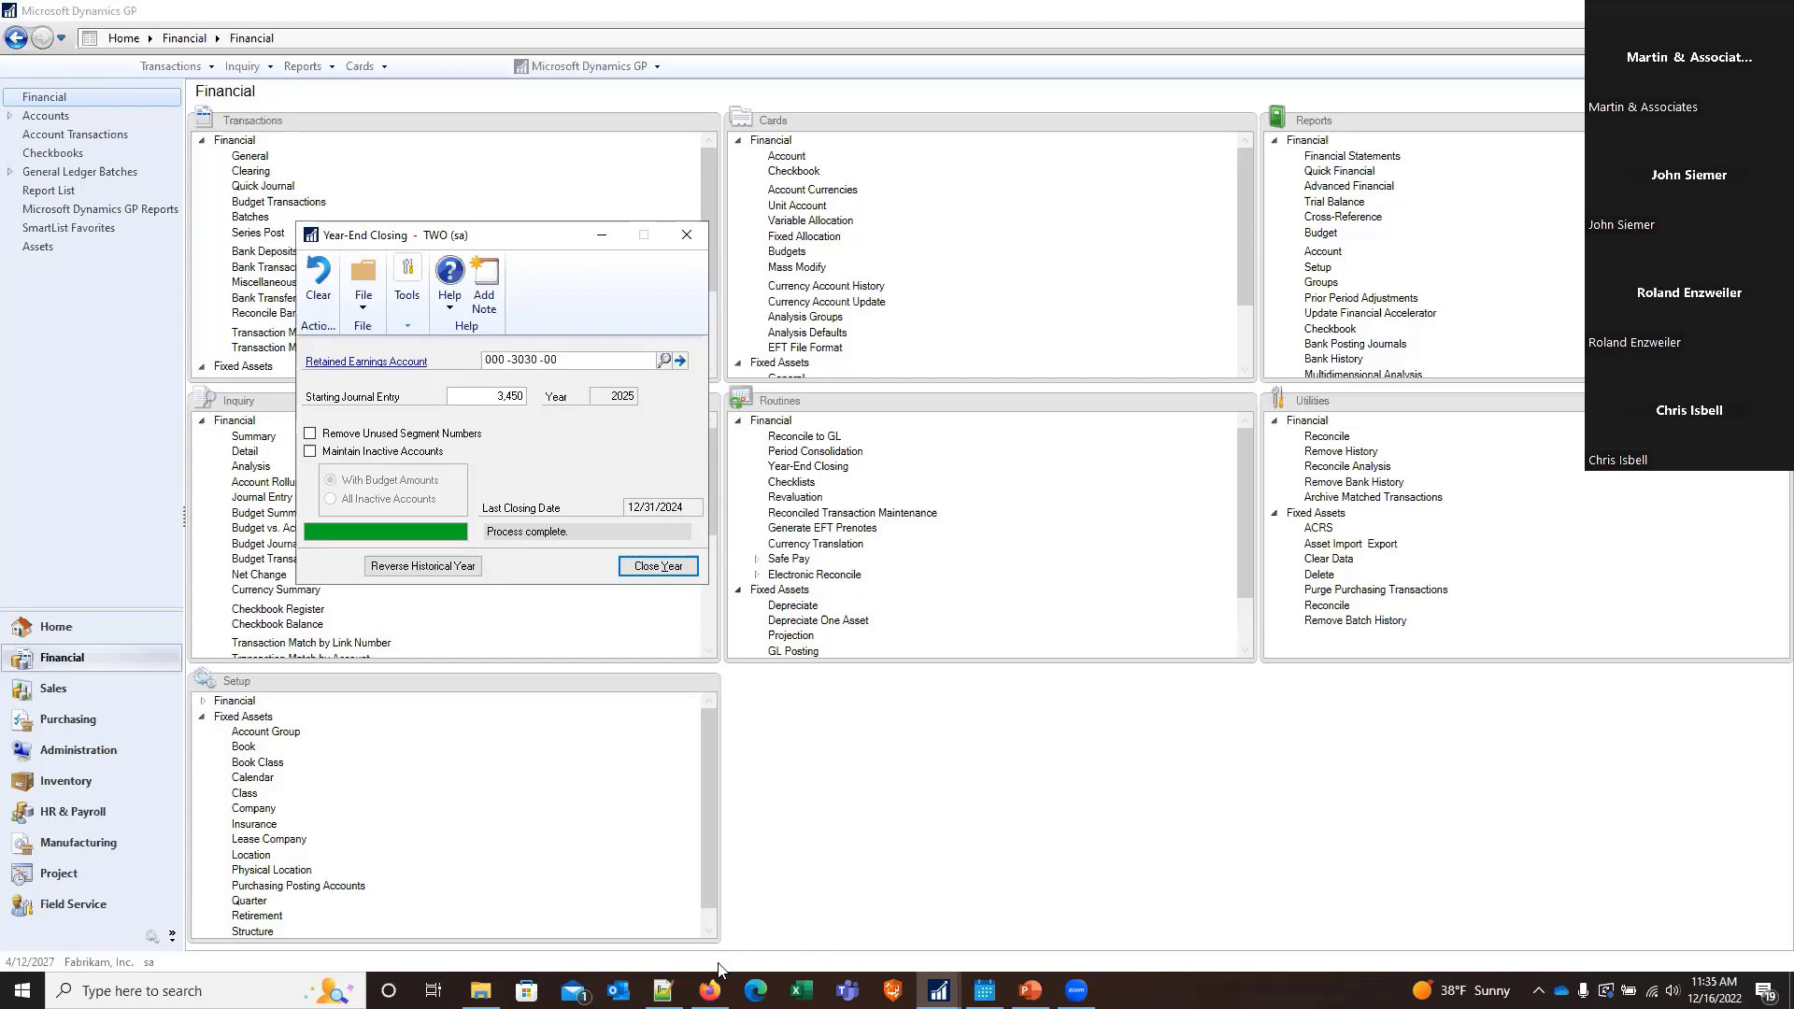
Switch to Notepad++, review the saved Year-End Closing Report up to its first page, and return to Microsoft Dynamics GP
left_click(664, 990)
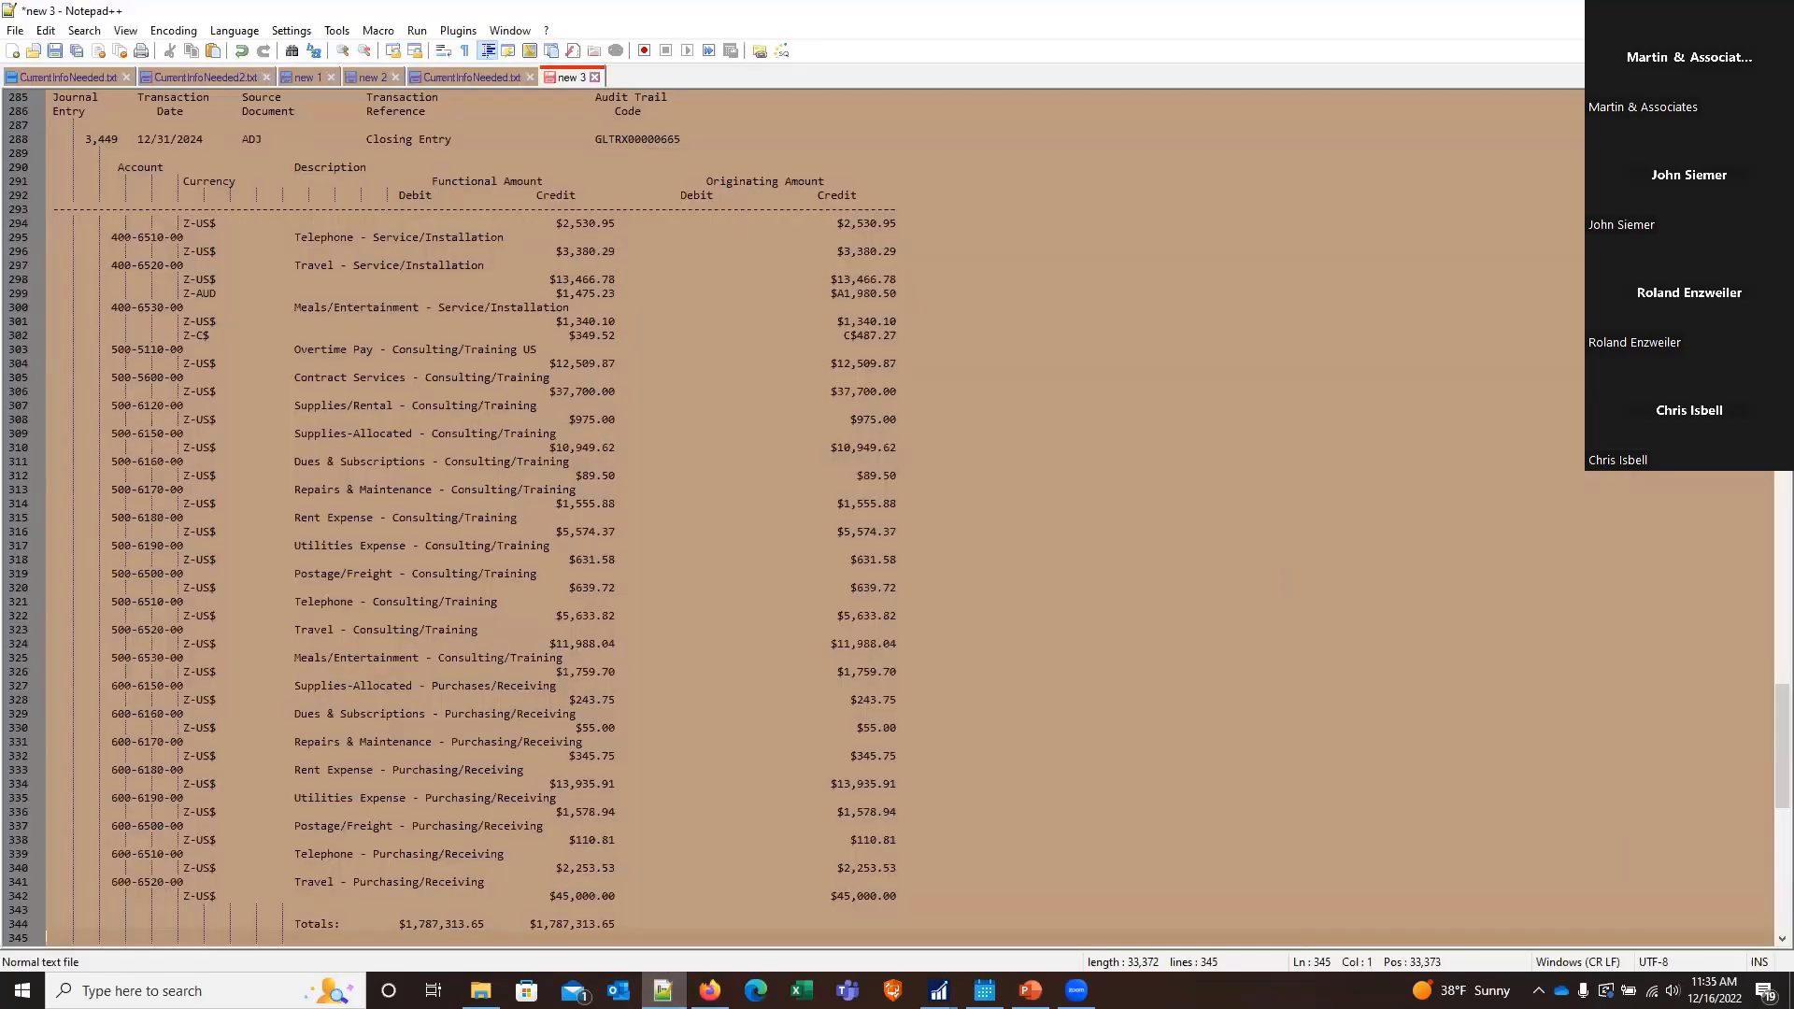
scroll(468, 514, "up", 20)
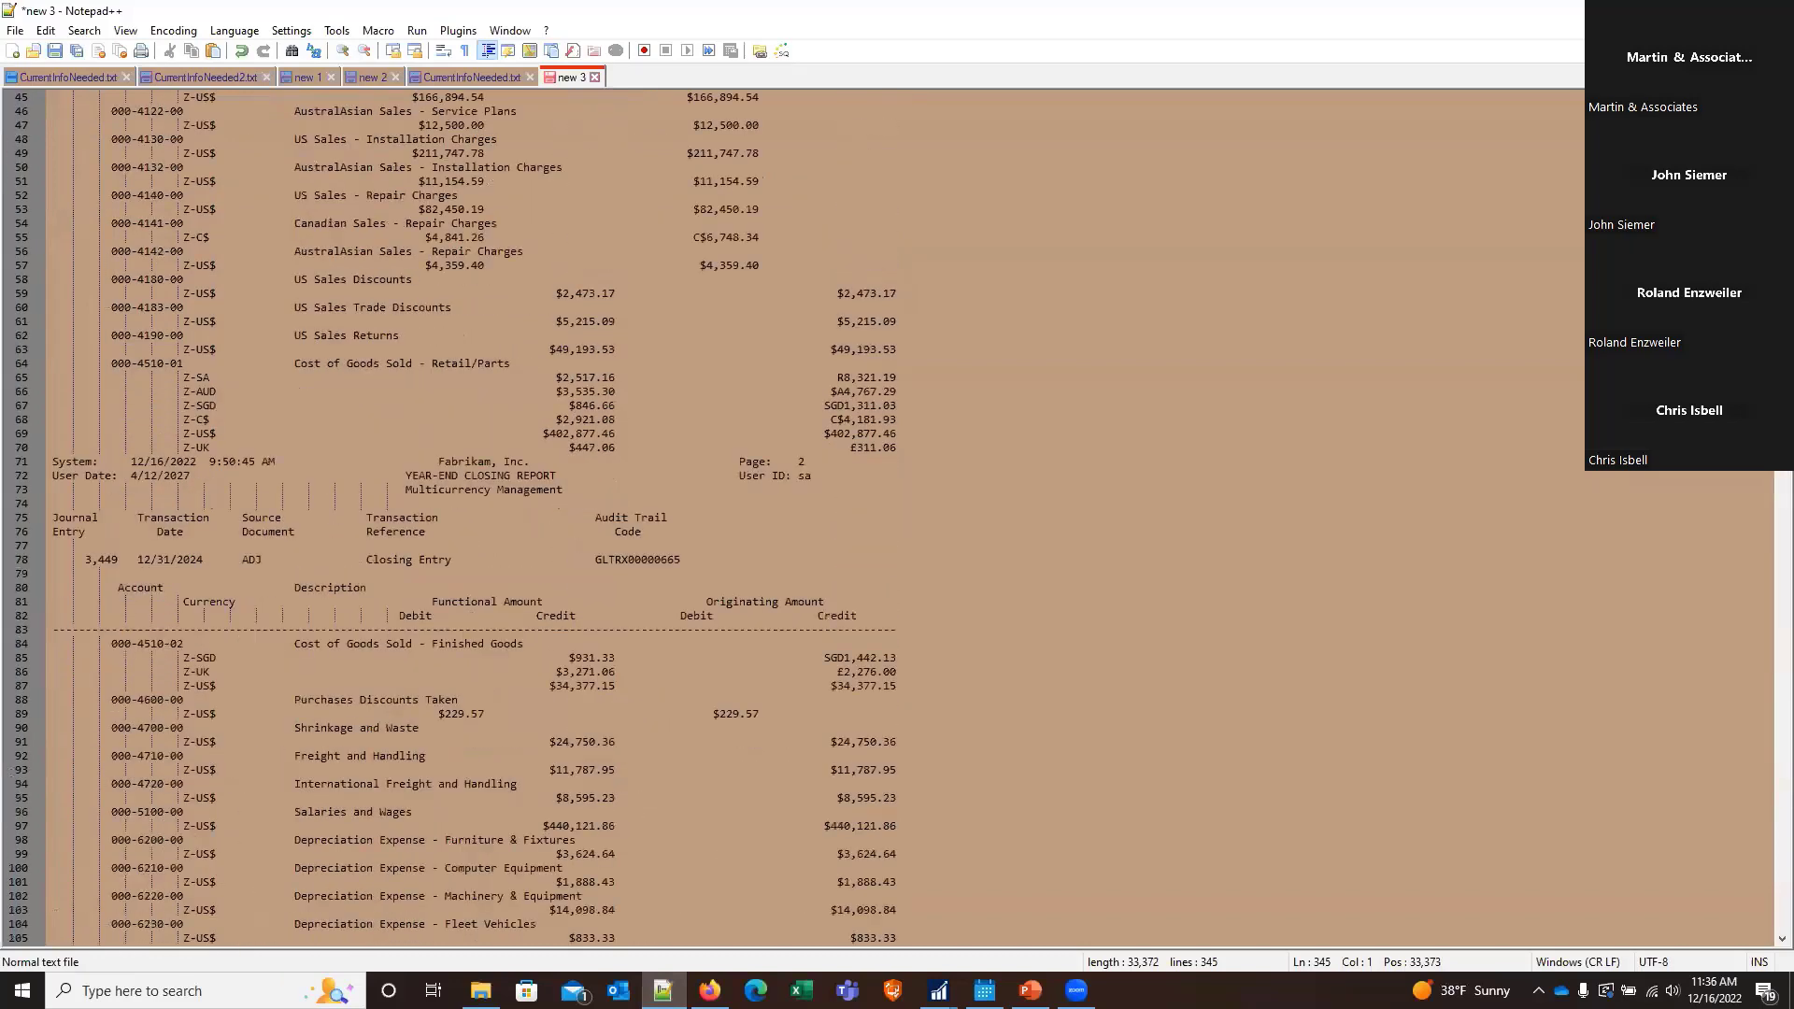
scroll(468, 514, "up", 15)
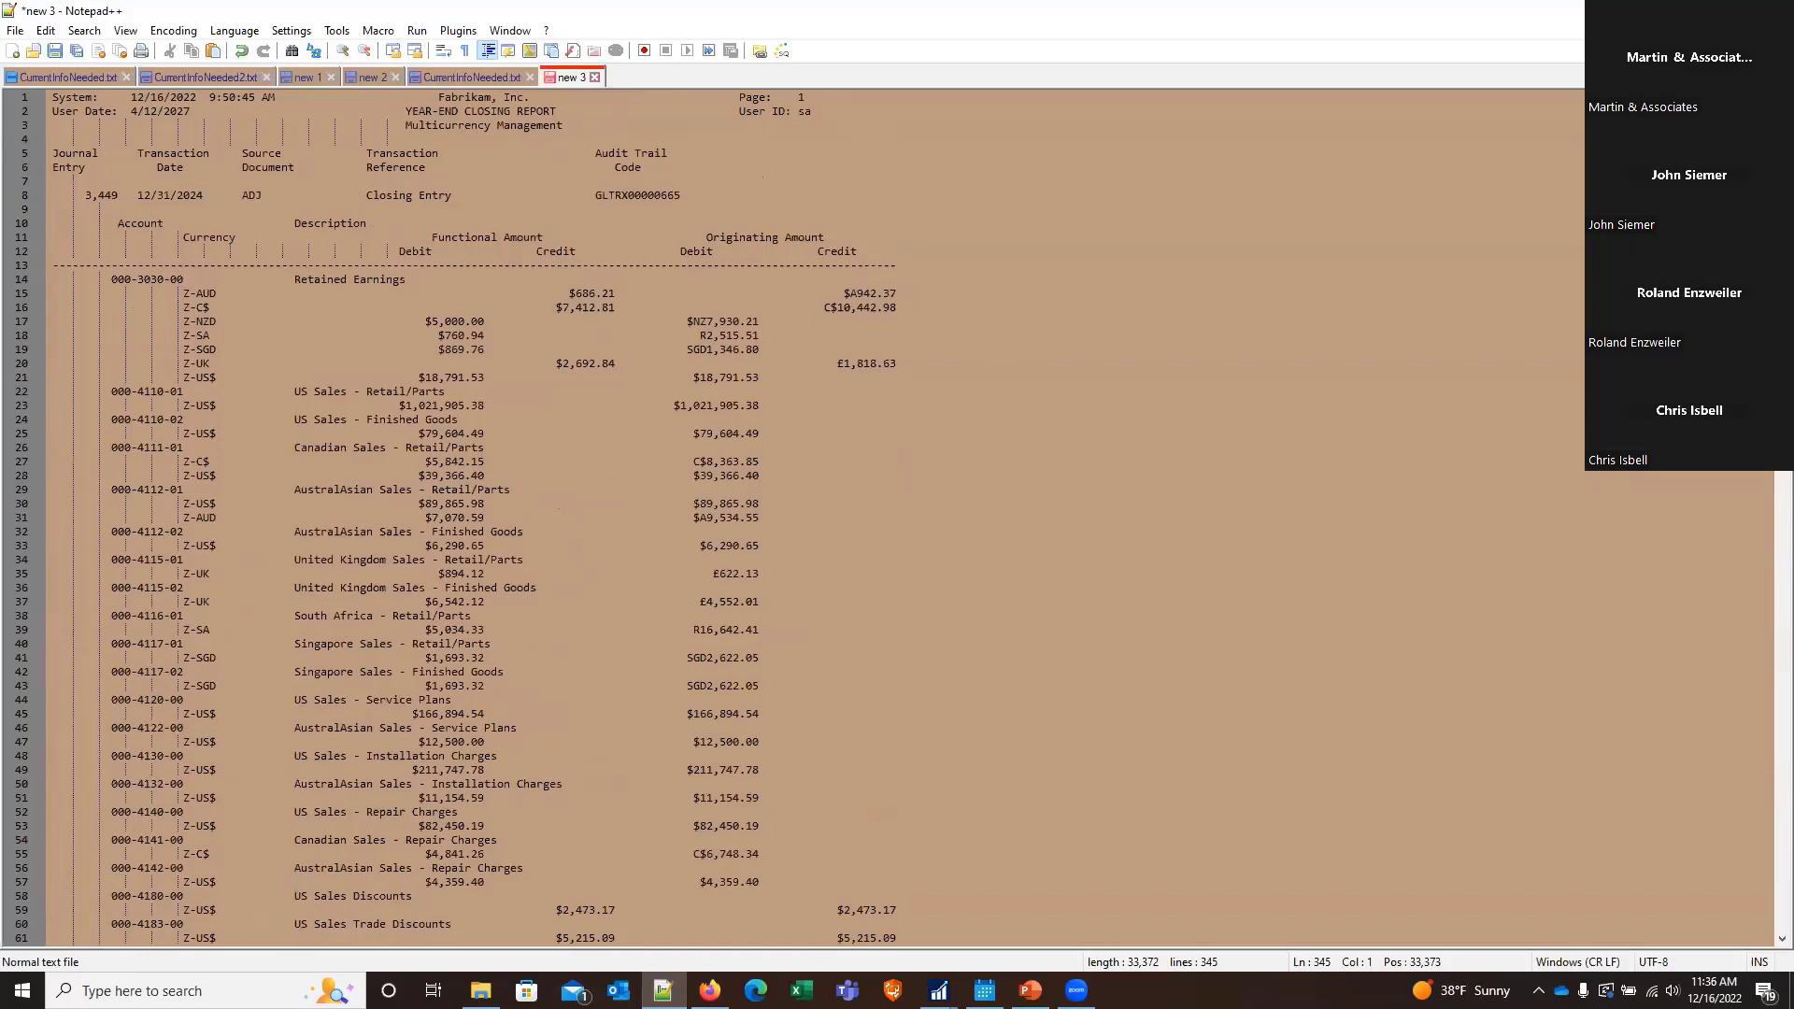
left_click(1665, 11)
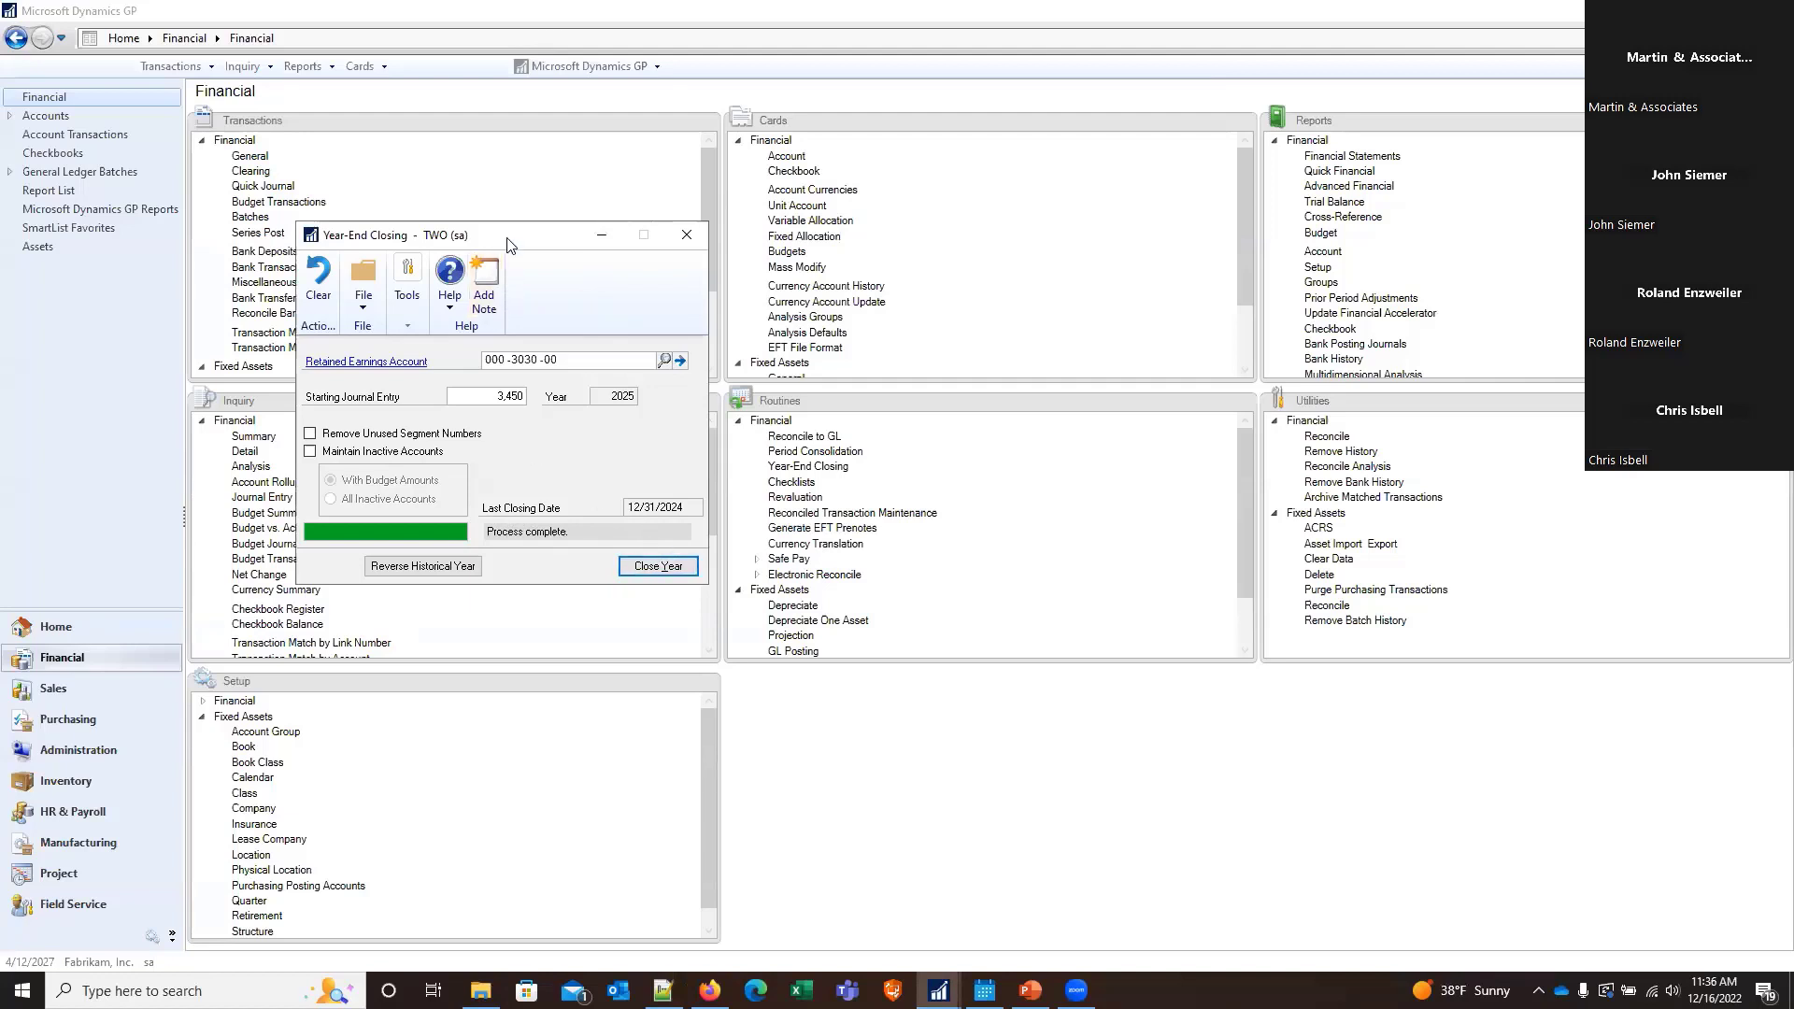
Open the Process Monitor and bring the Year-End Closing window back to the front, placed beside it
left_click_drag(510, 243, 1000, 267)
left_click(543, 78)
left_click(551, 66)
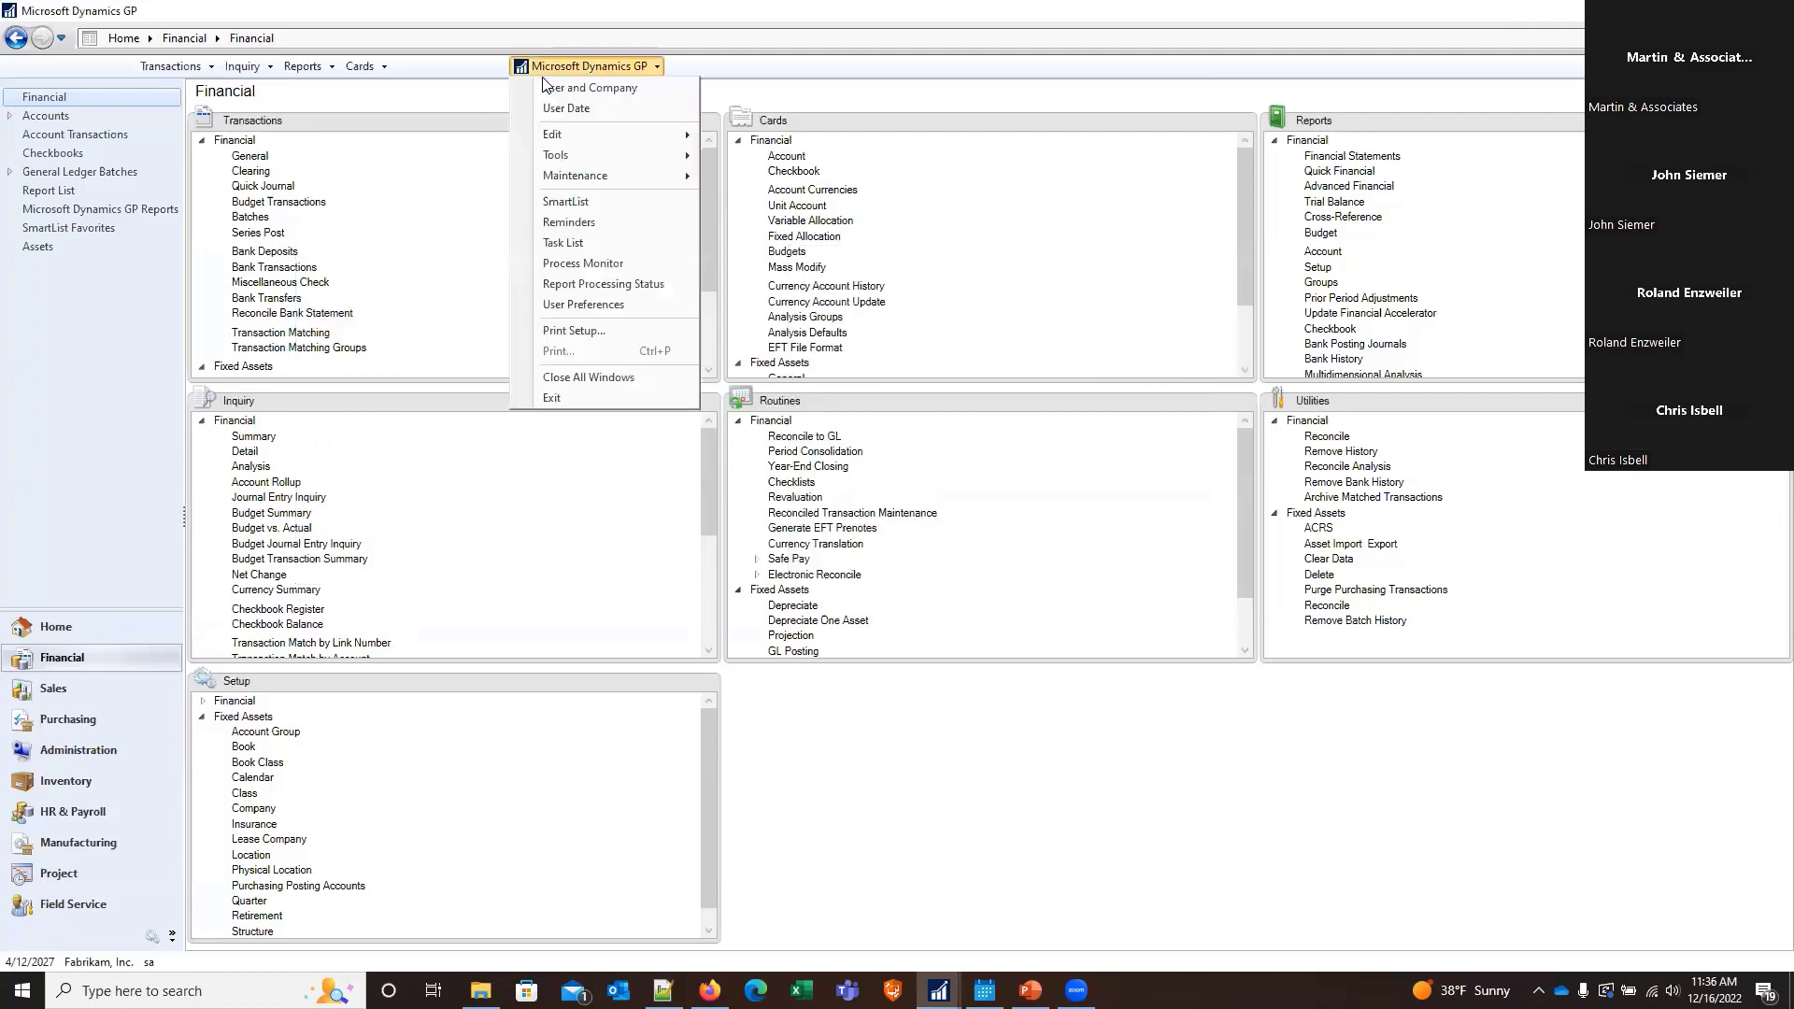
left_click(570, 266)
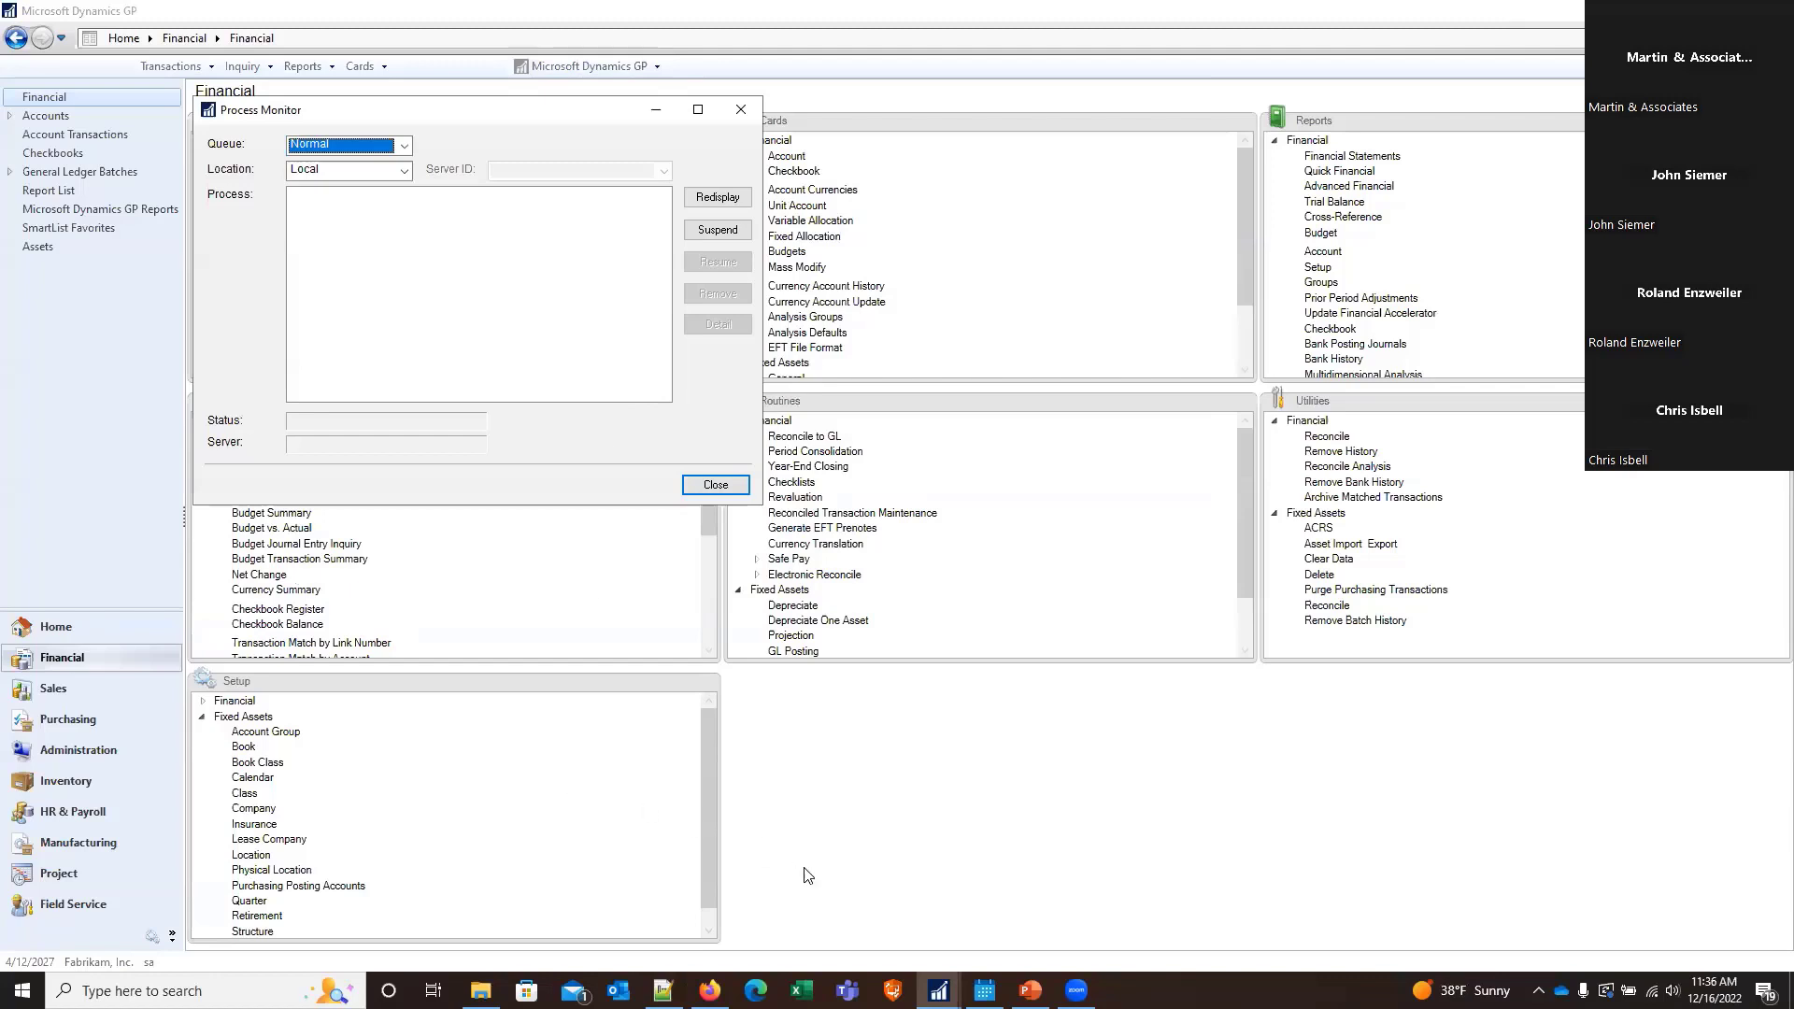
left_click(939, 991)
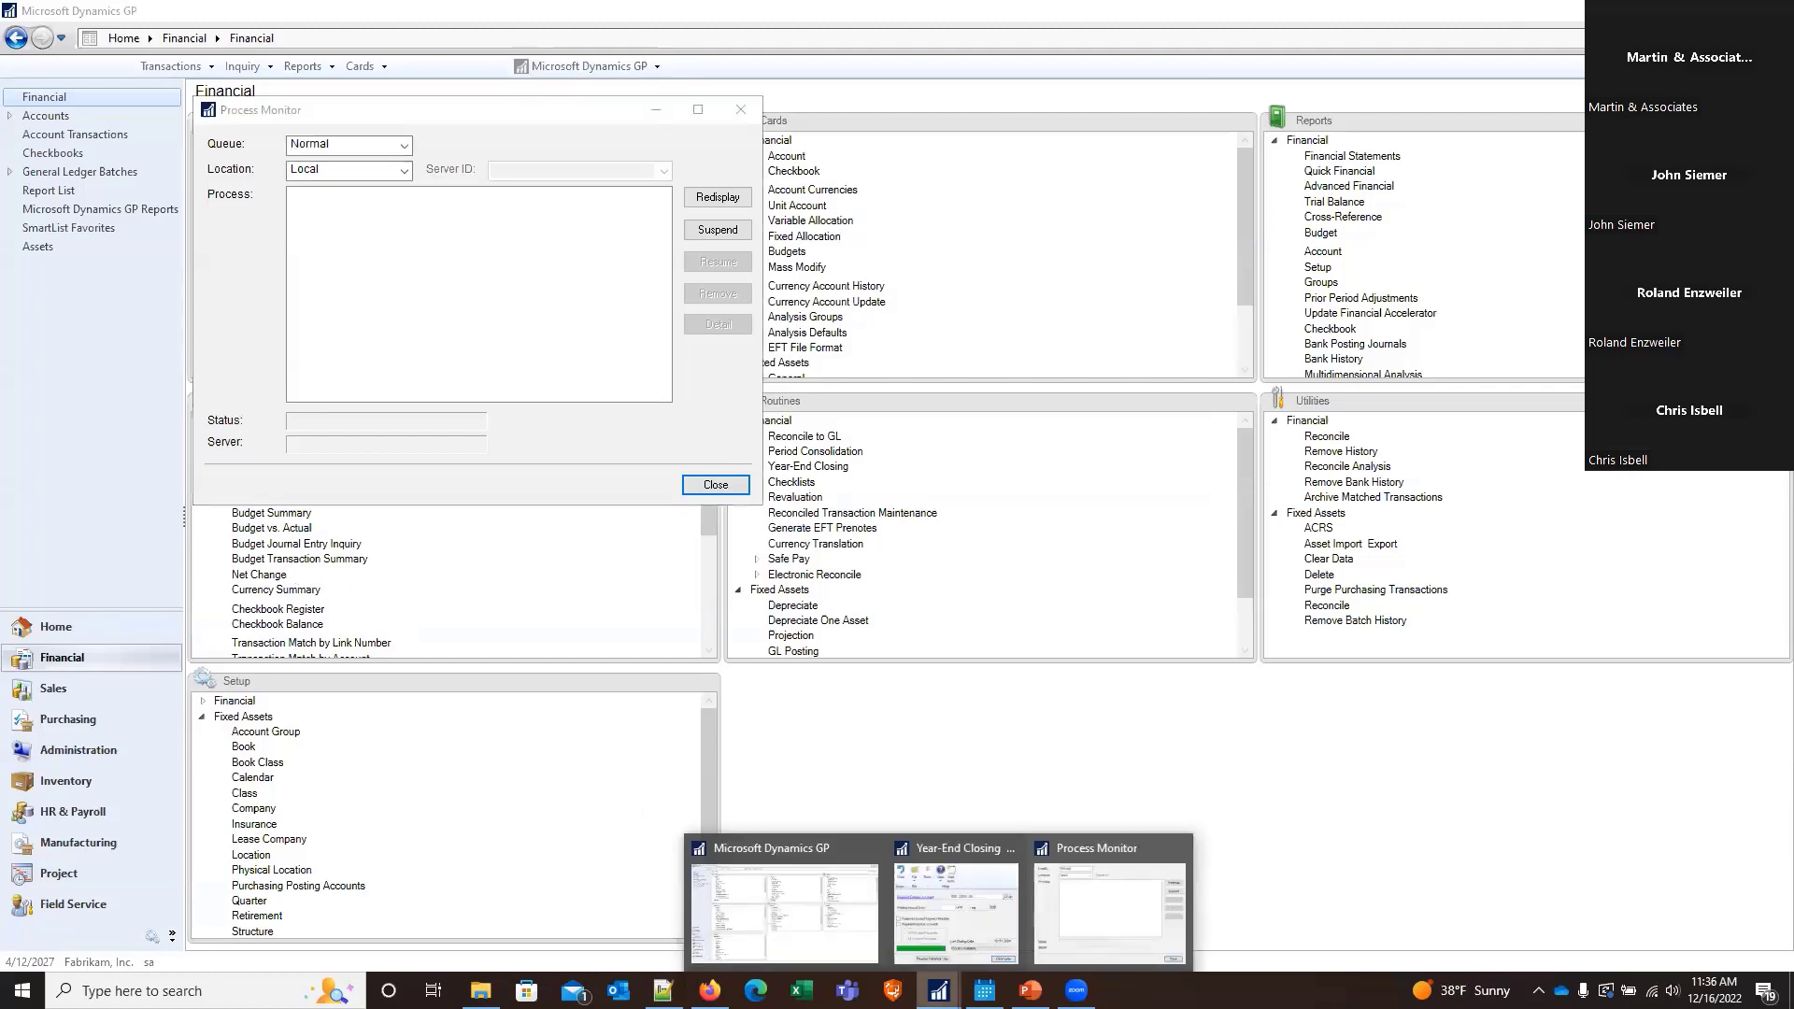
left_click(979, 916)
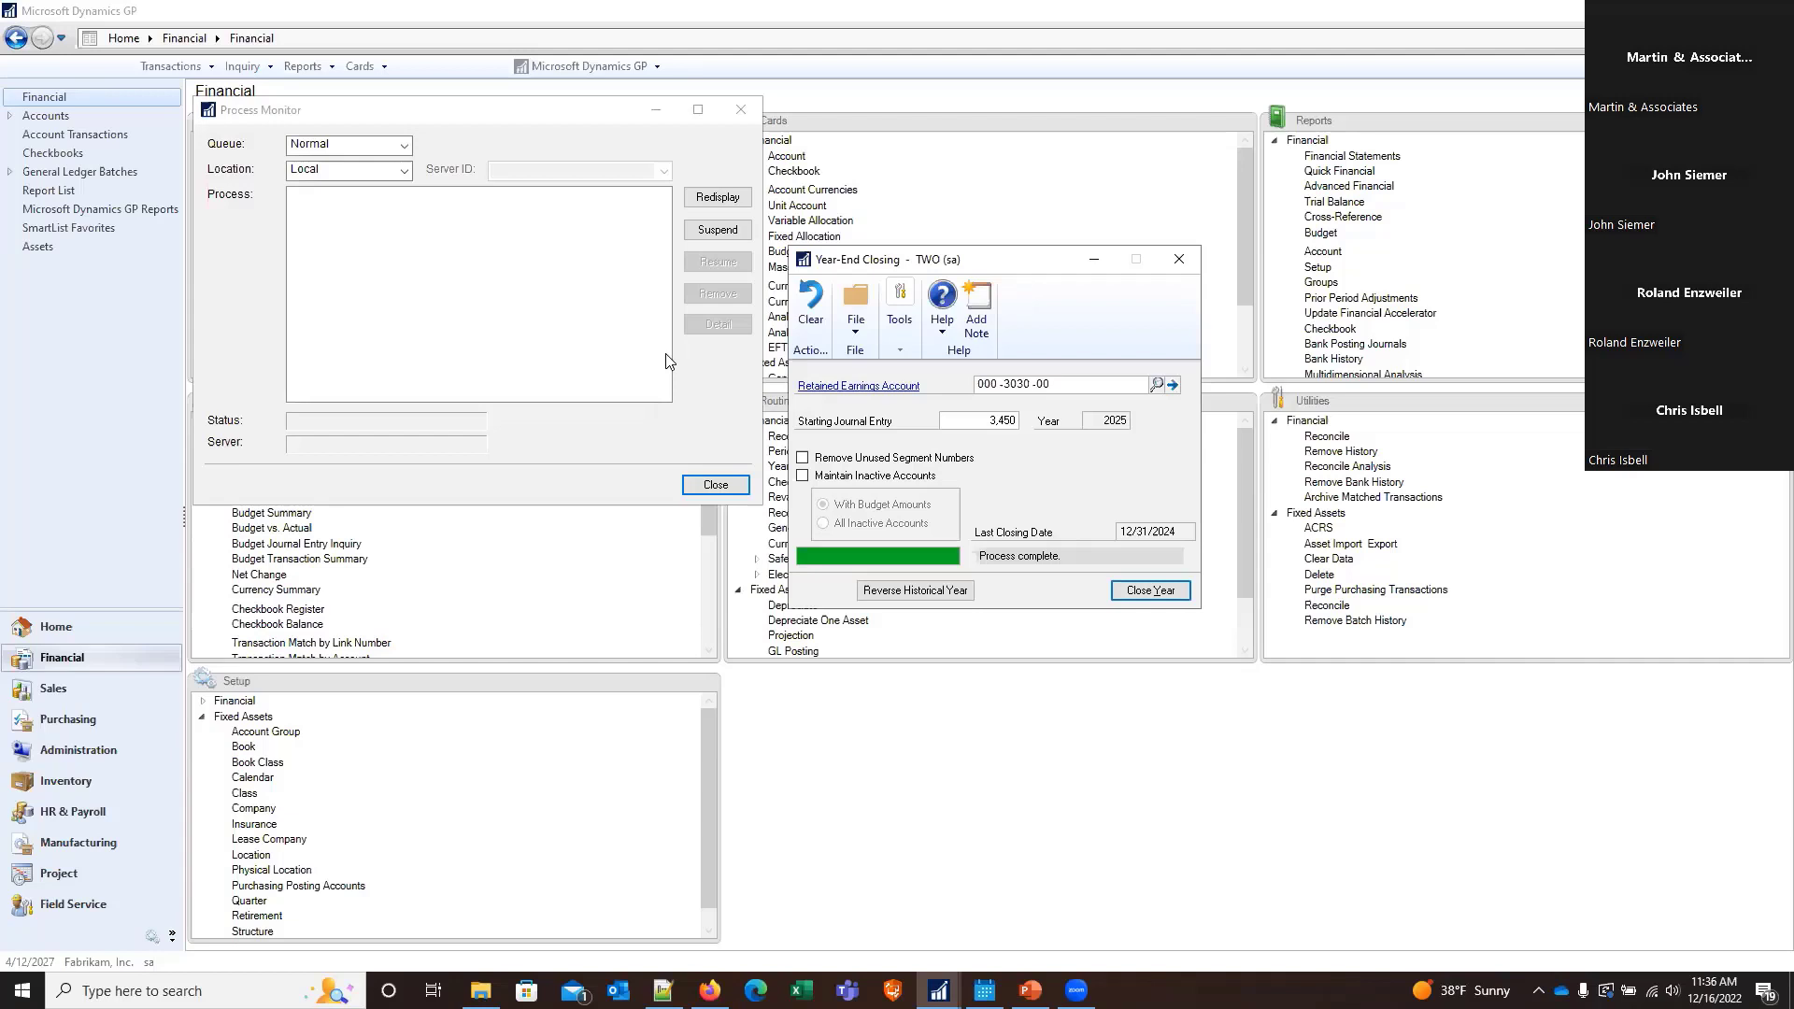
Close the 2025 general ledger year, continuing despite the unposted transactions, and output the Year-End Closing Report to the screen only
left_click(1142, 598)
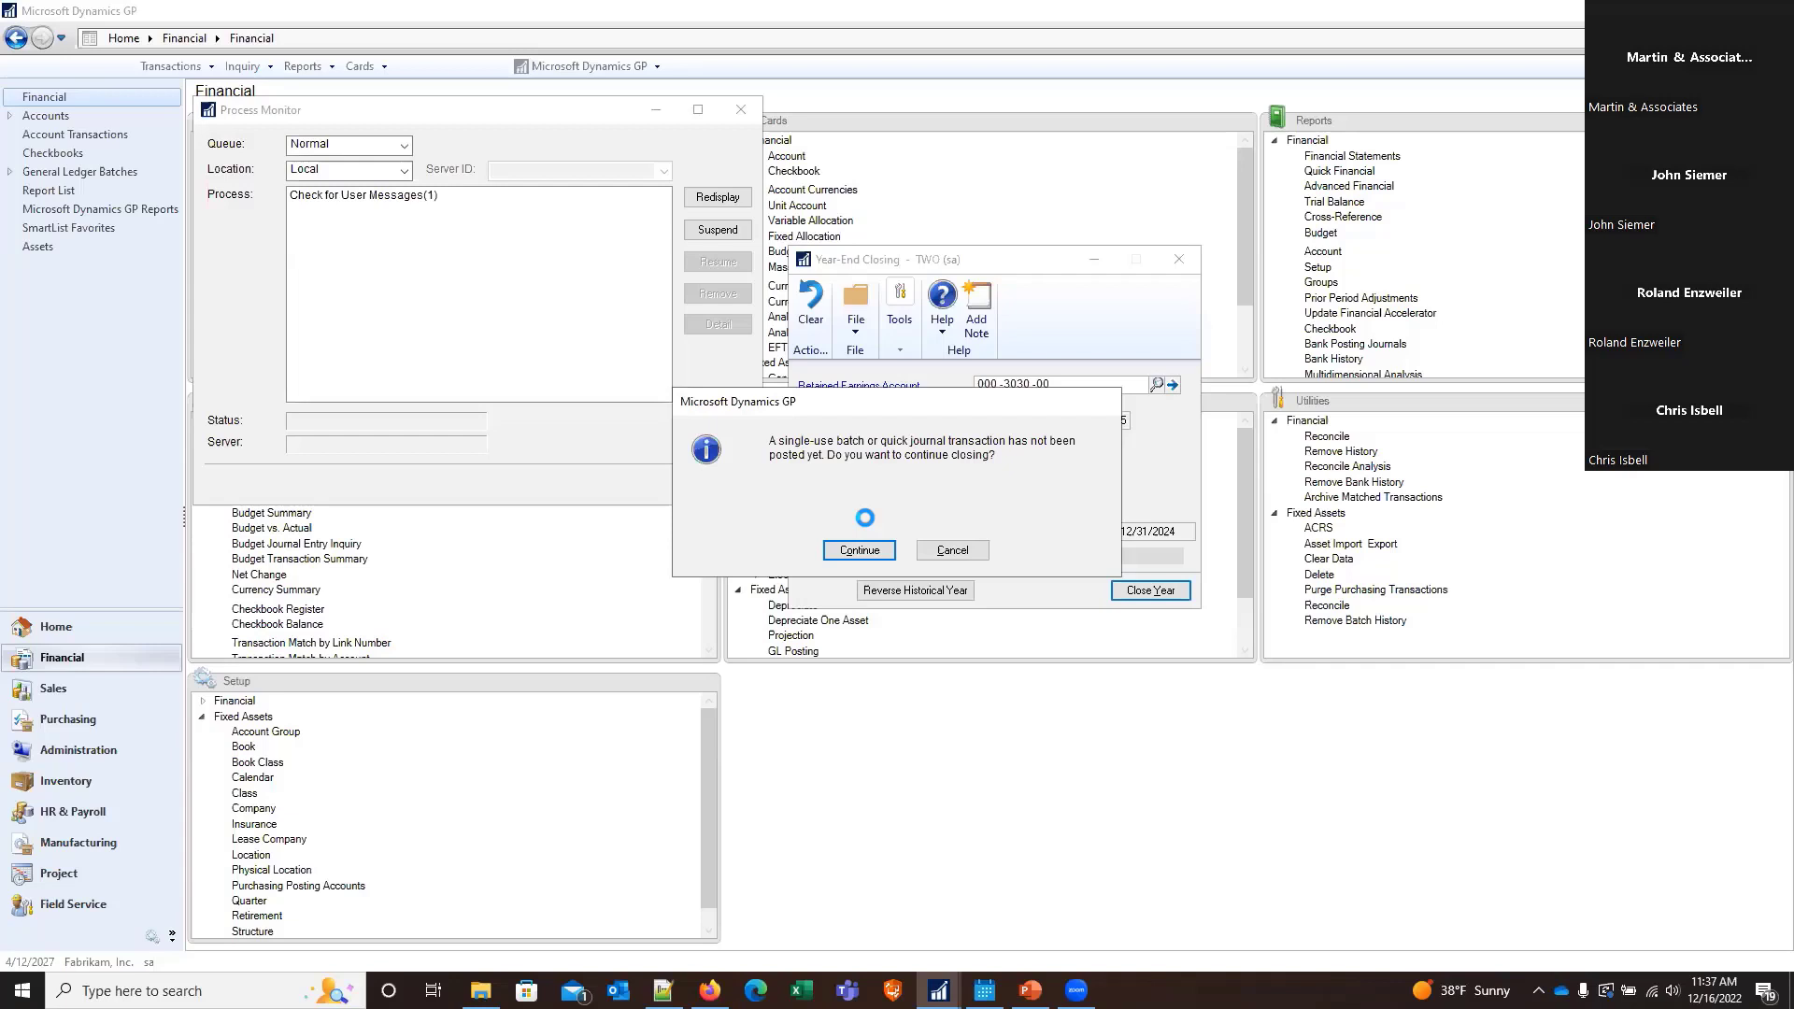
left_click(836, 549)
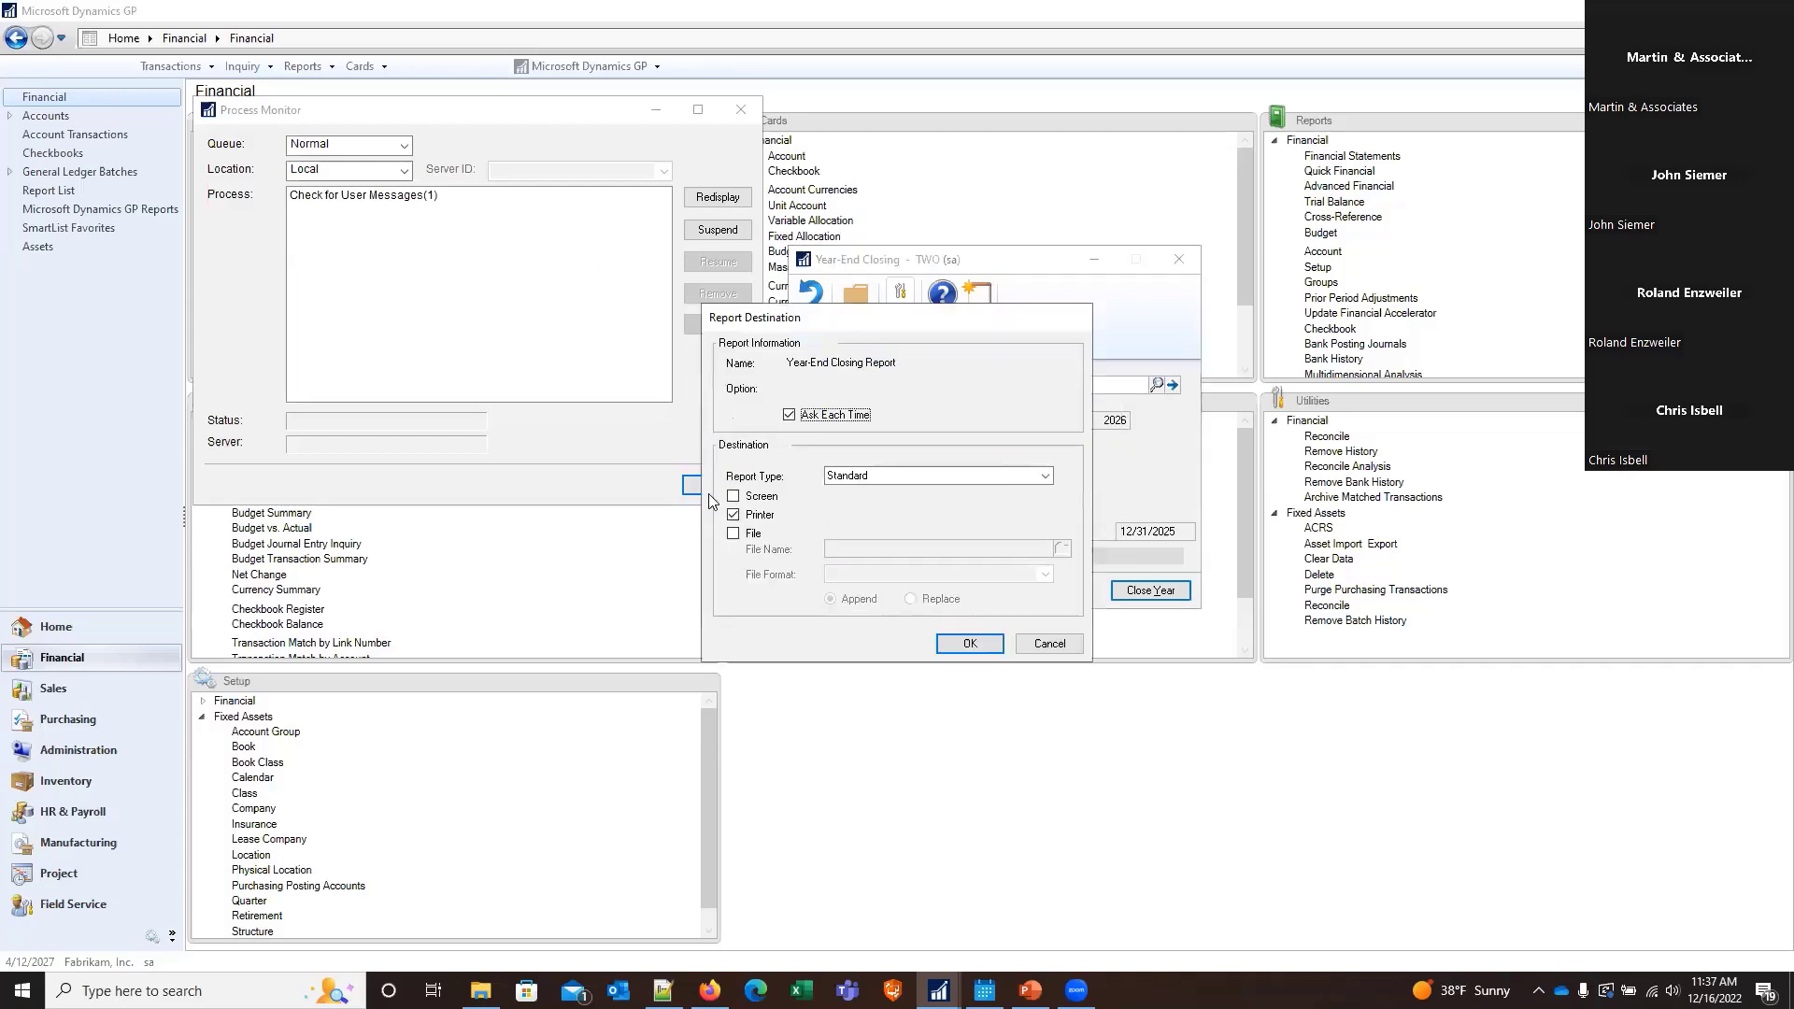
left_click(733, 515)
left_click(732, 497)
left_click(970, 643)
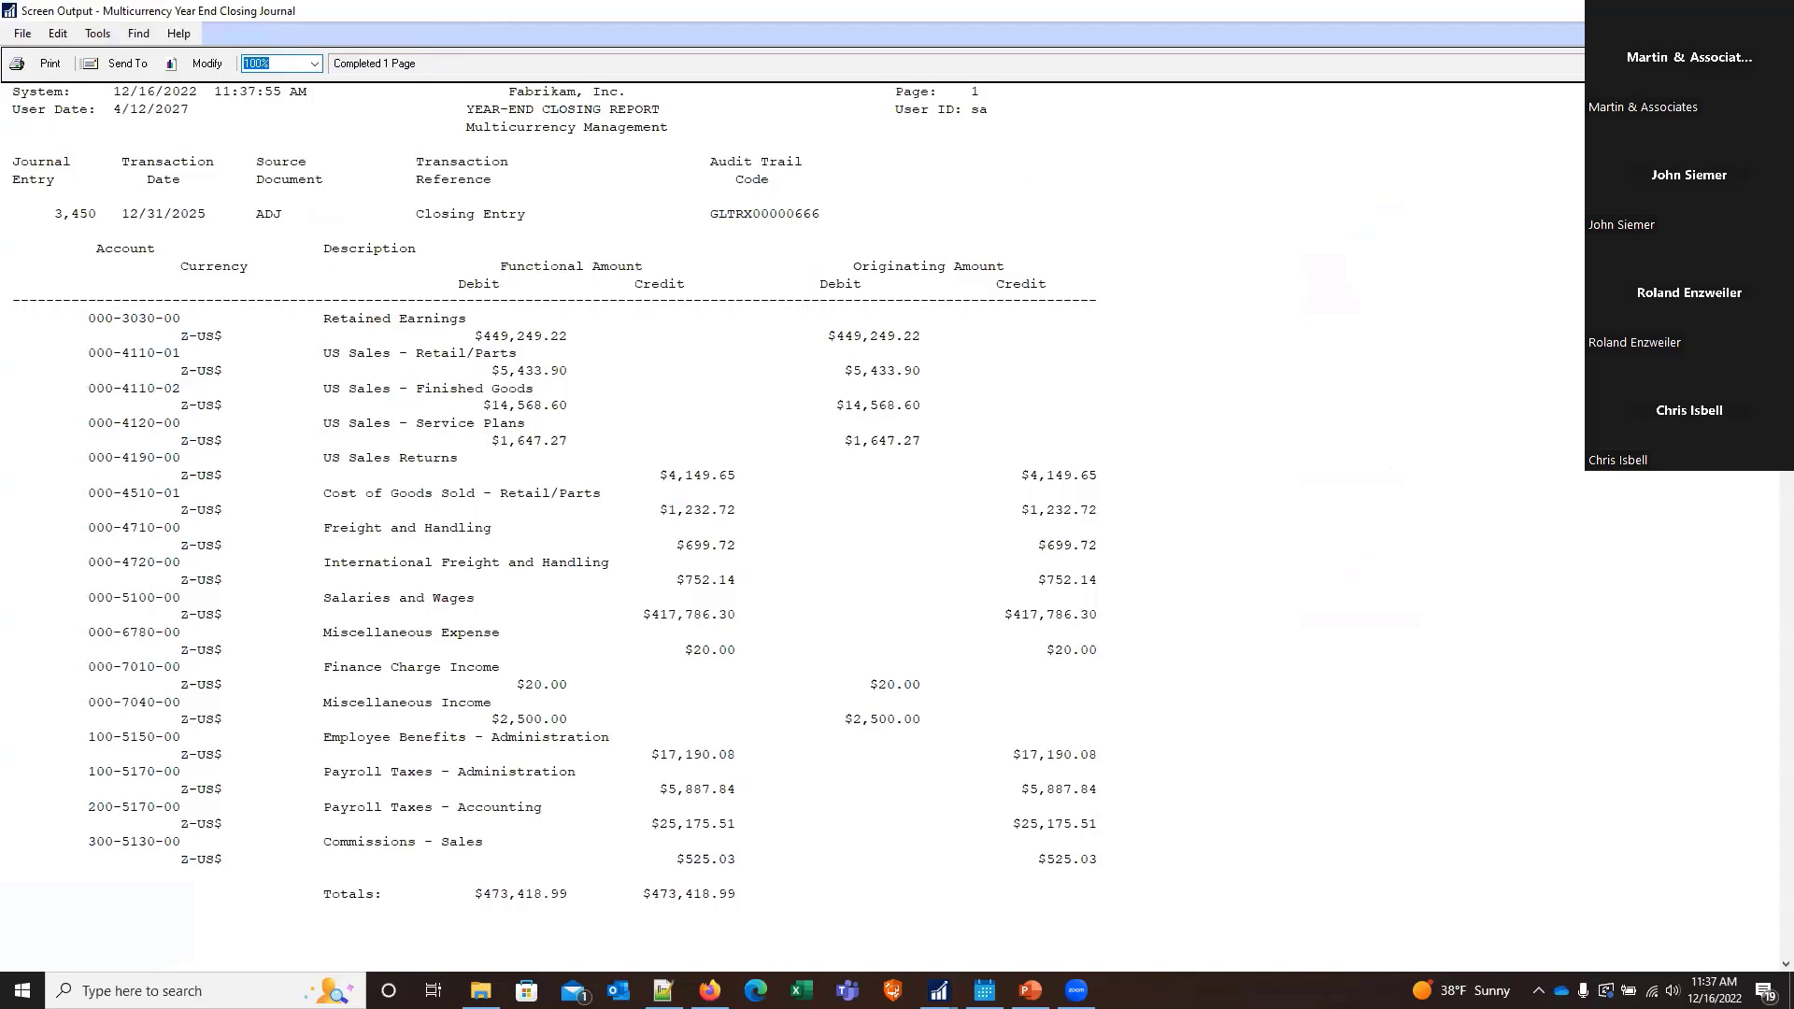
Close the Process Monitor, view the Year-End Closing Report again, and close both the report and the Year-End Closing window
left_click(1772, 11)
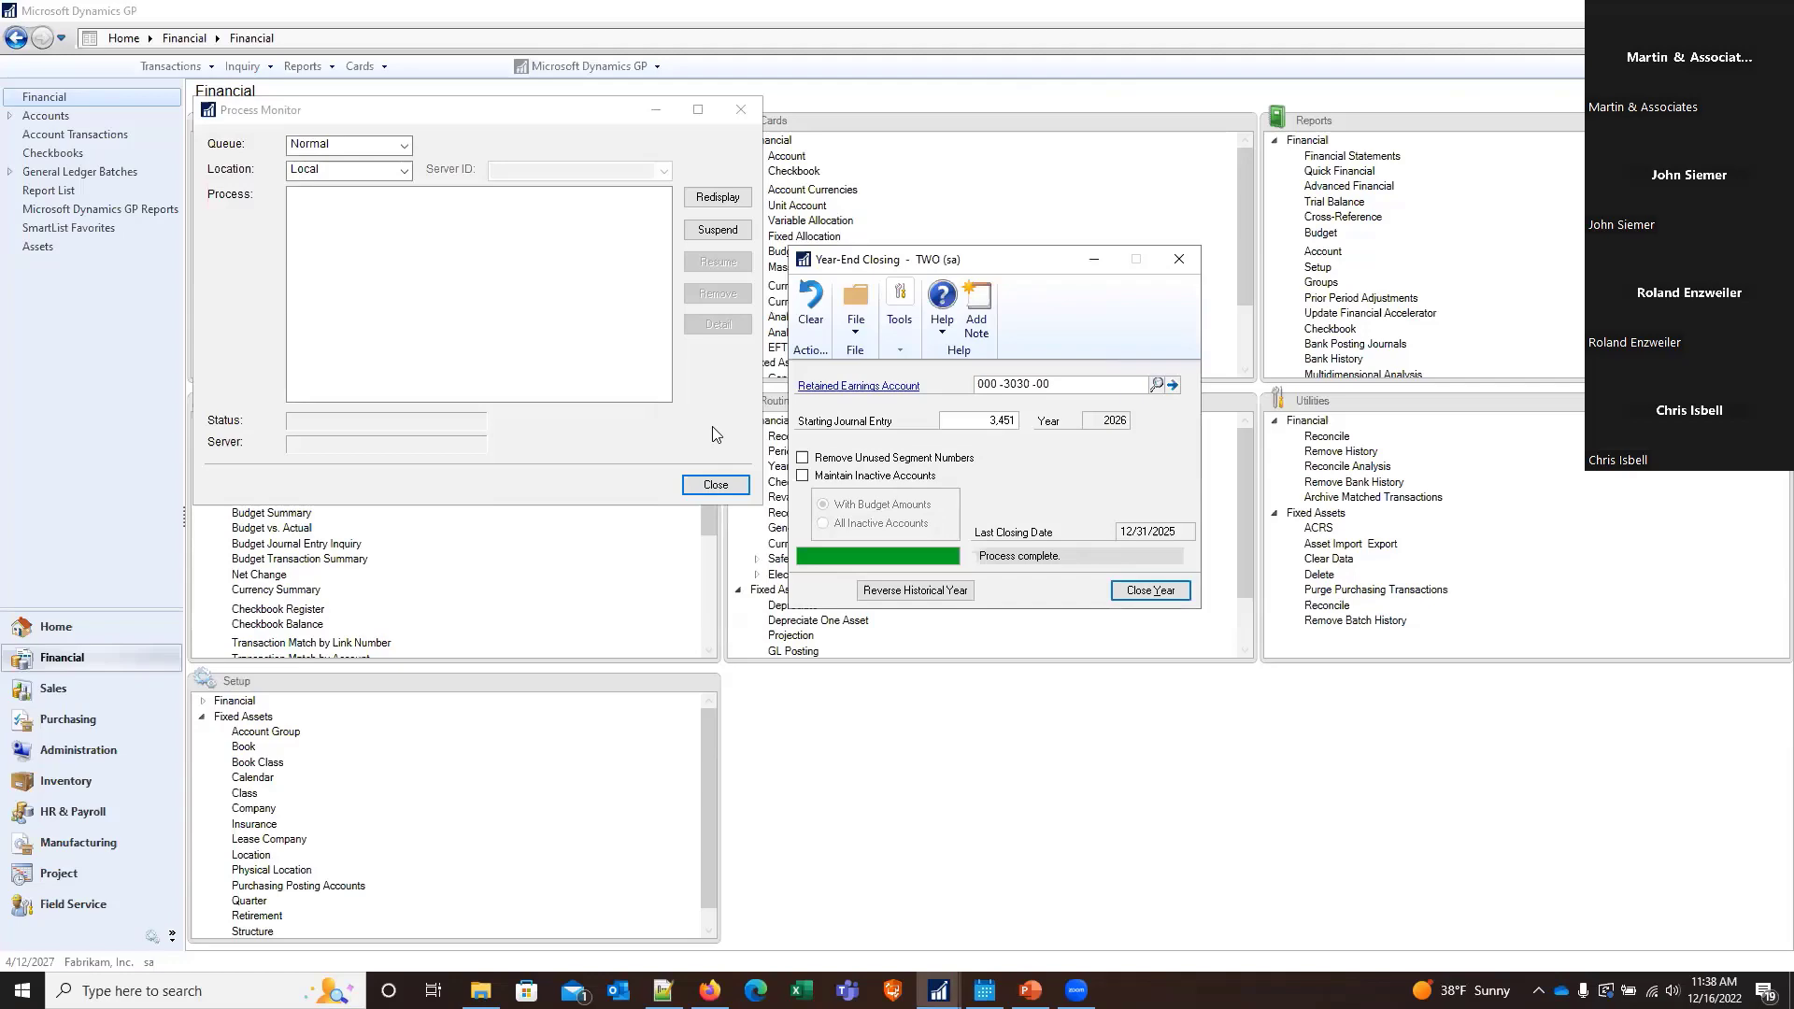
left_click(717, 483)
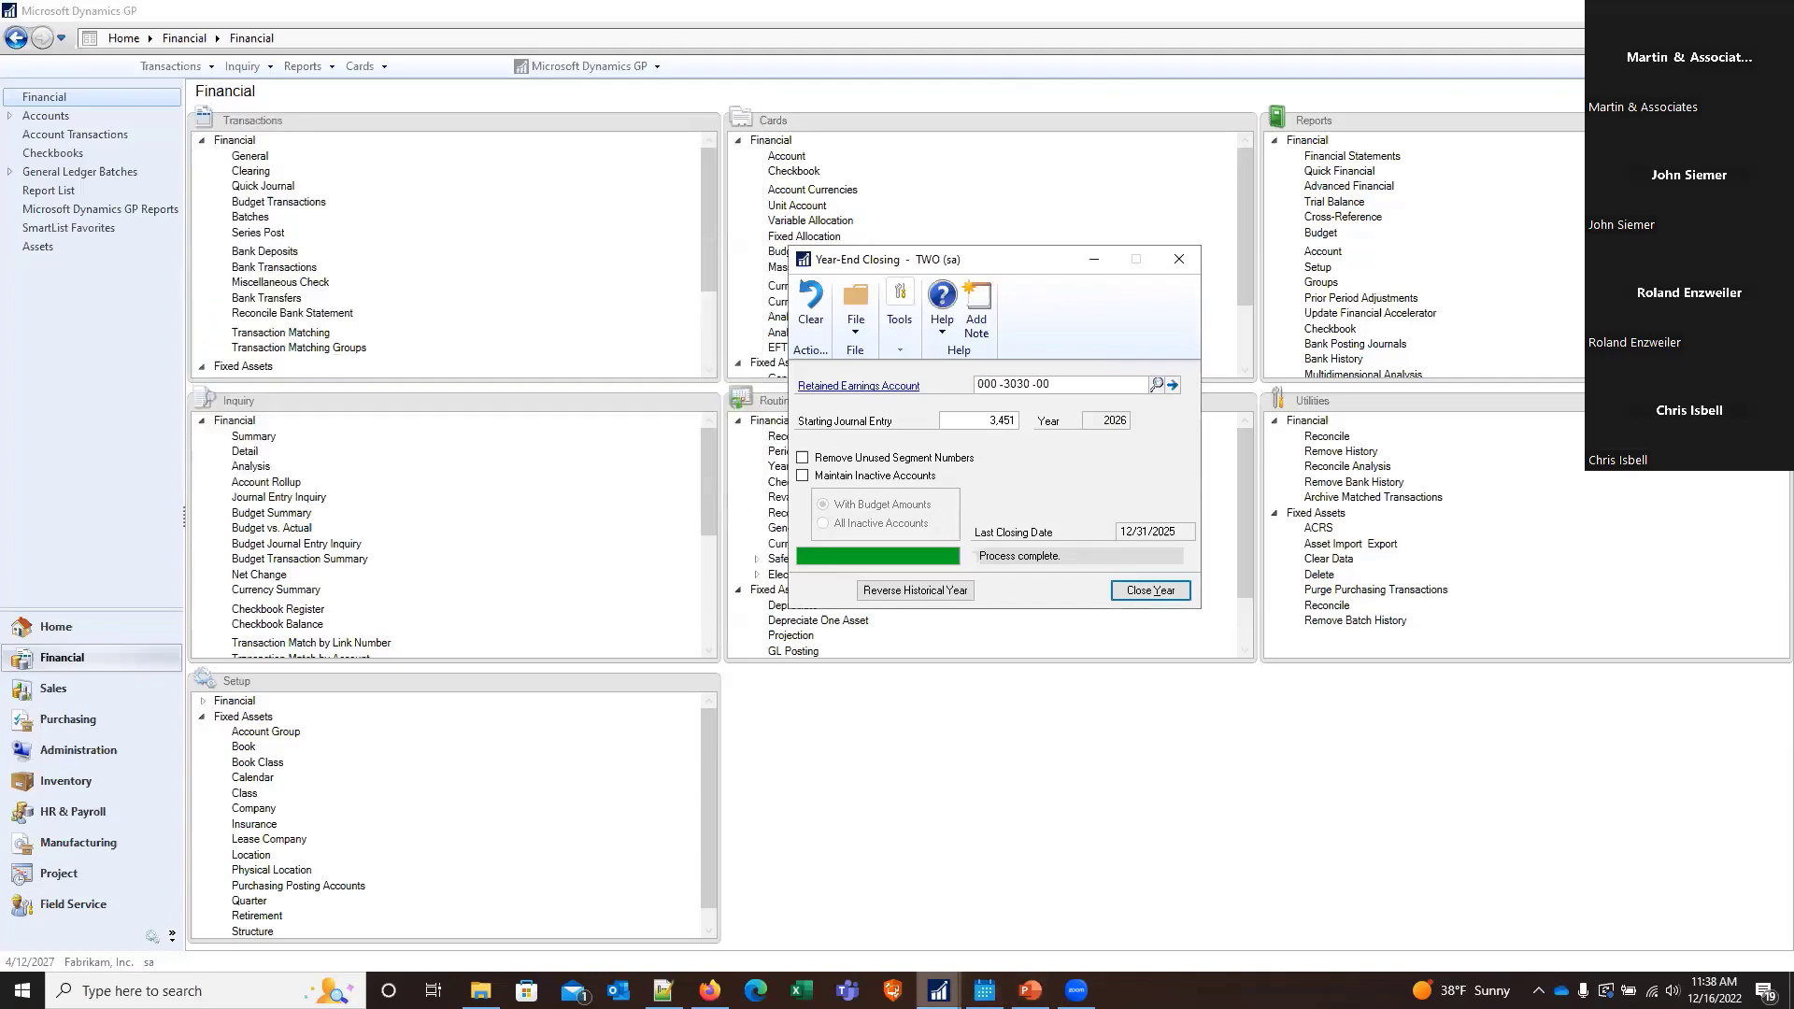
left_click(939, 991)
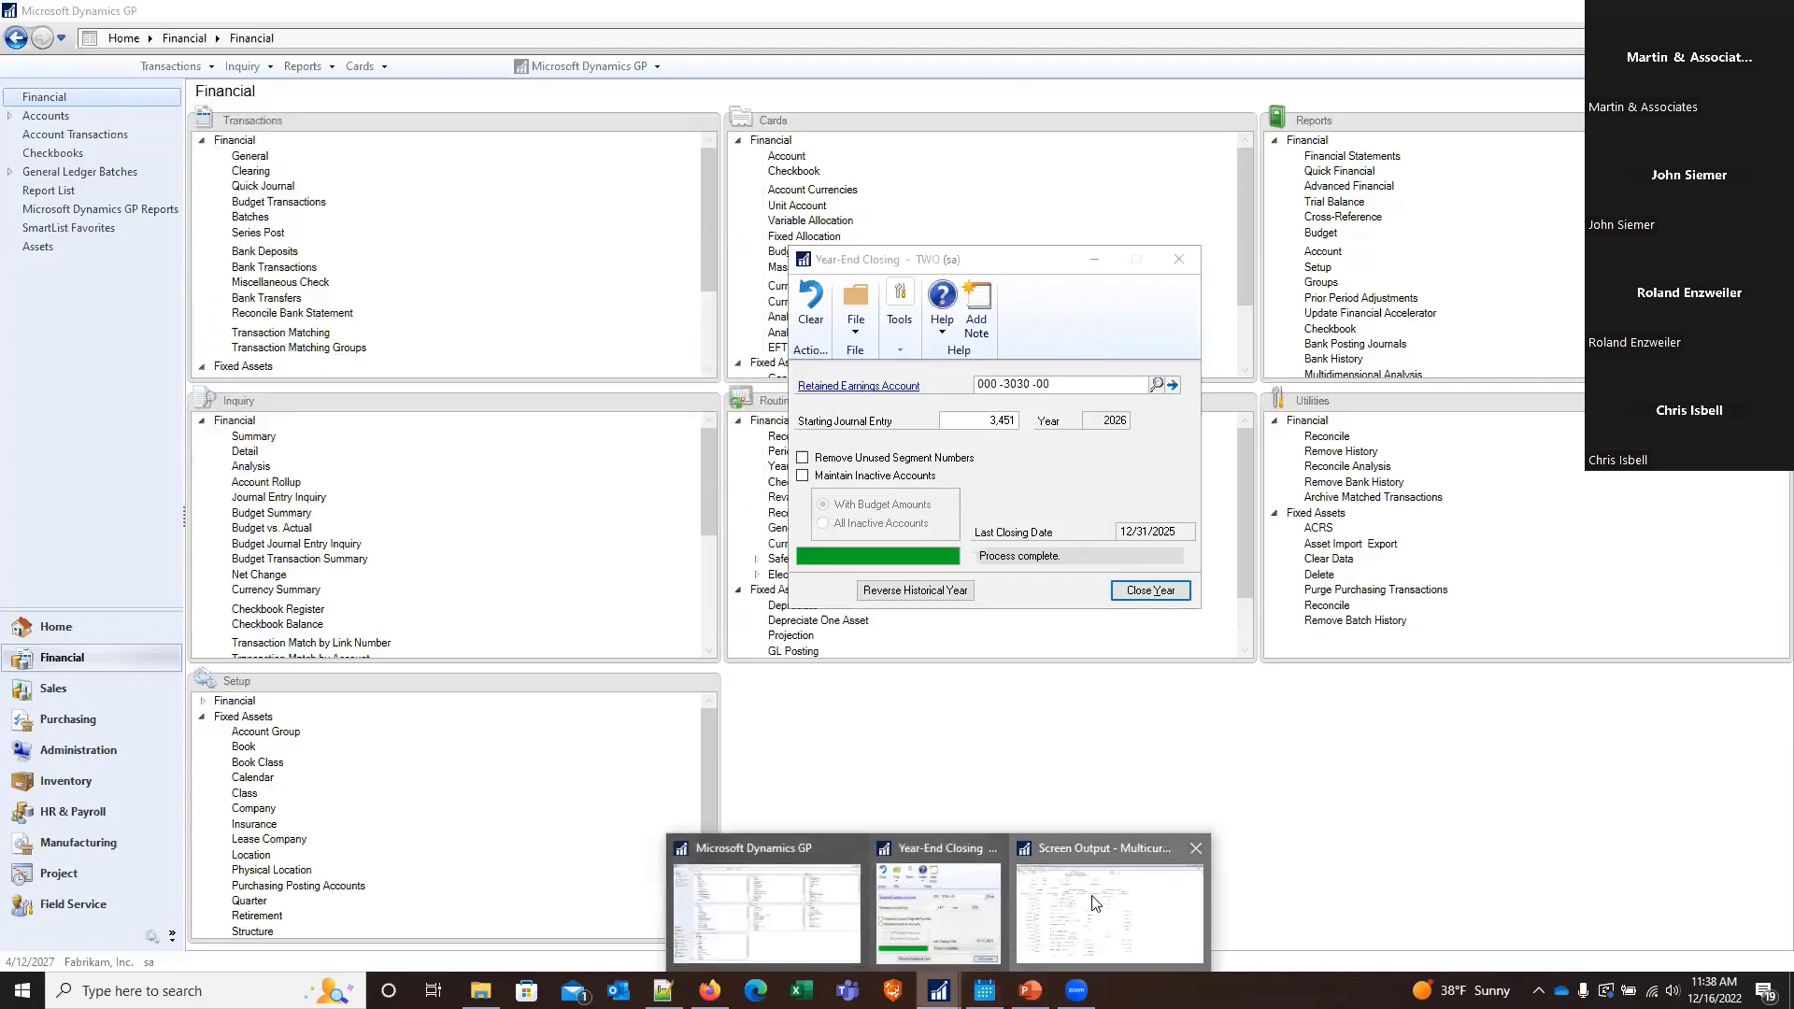
left_click(1095, 902)
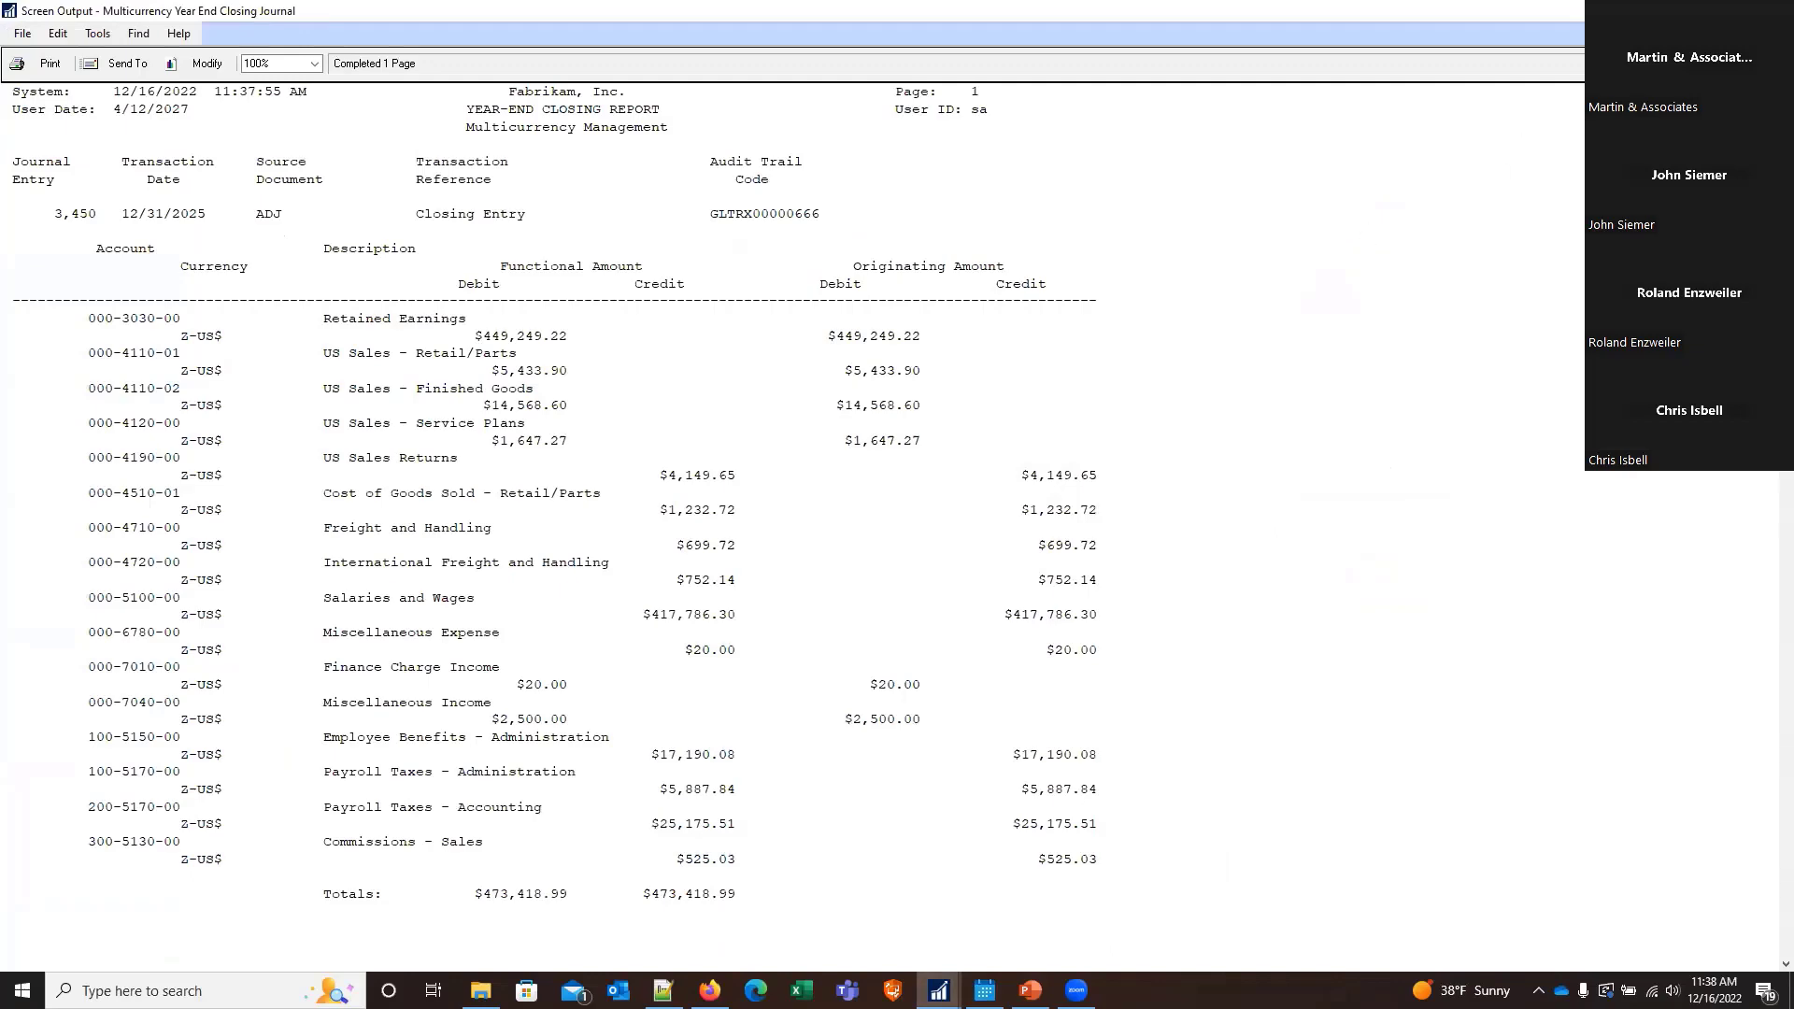
left_click(1772, 11)
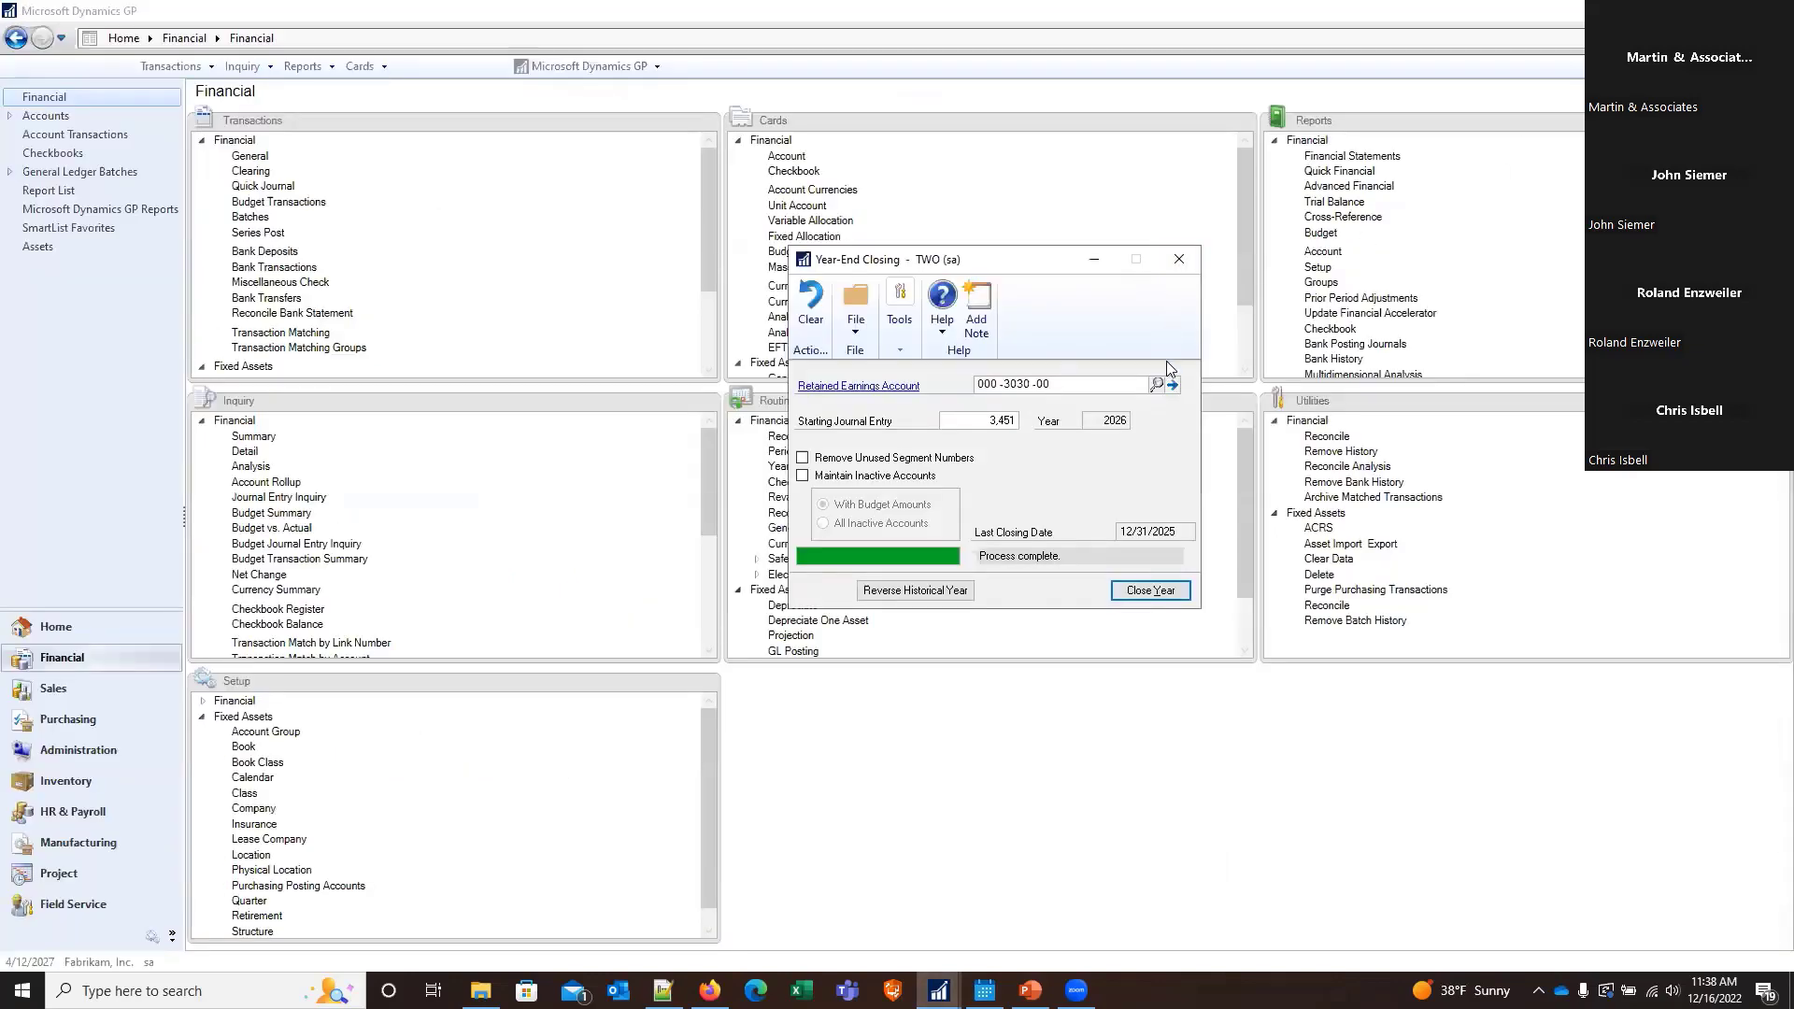
left_click(1168, 263)
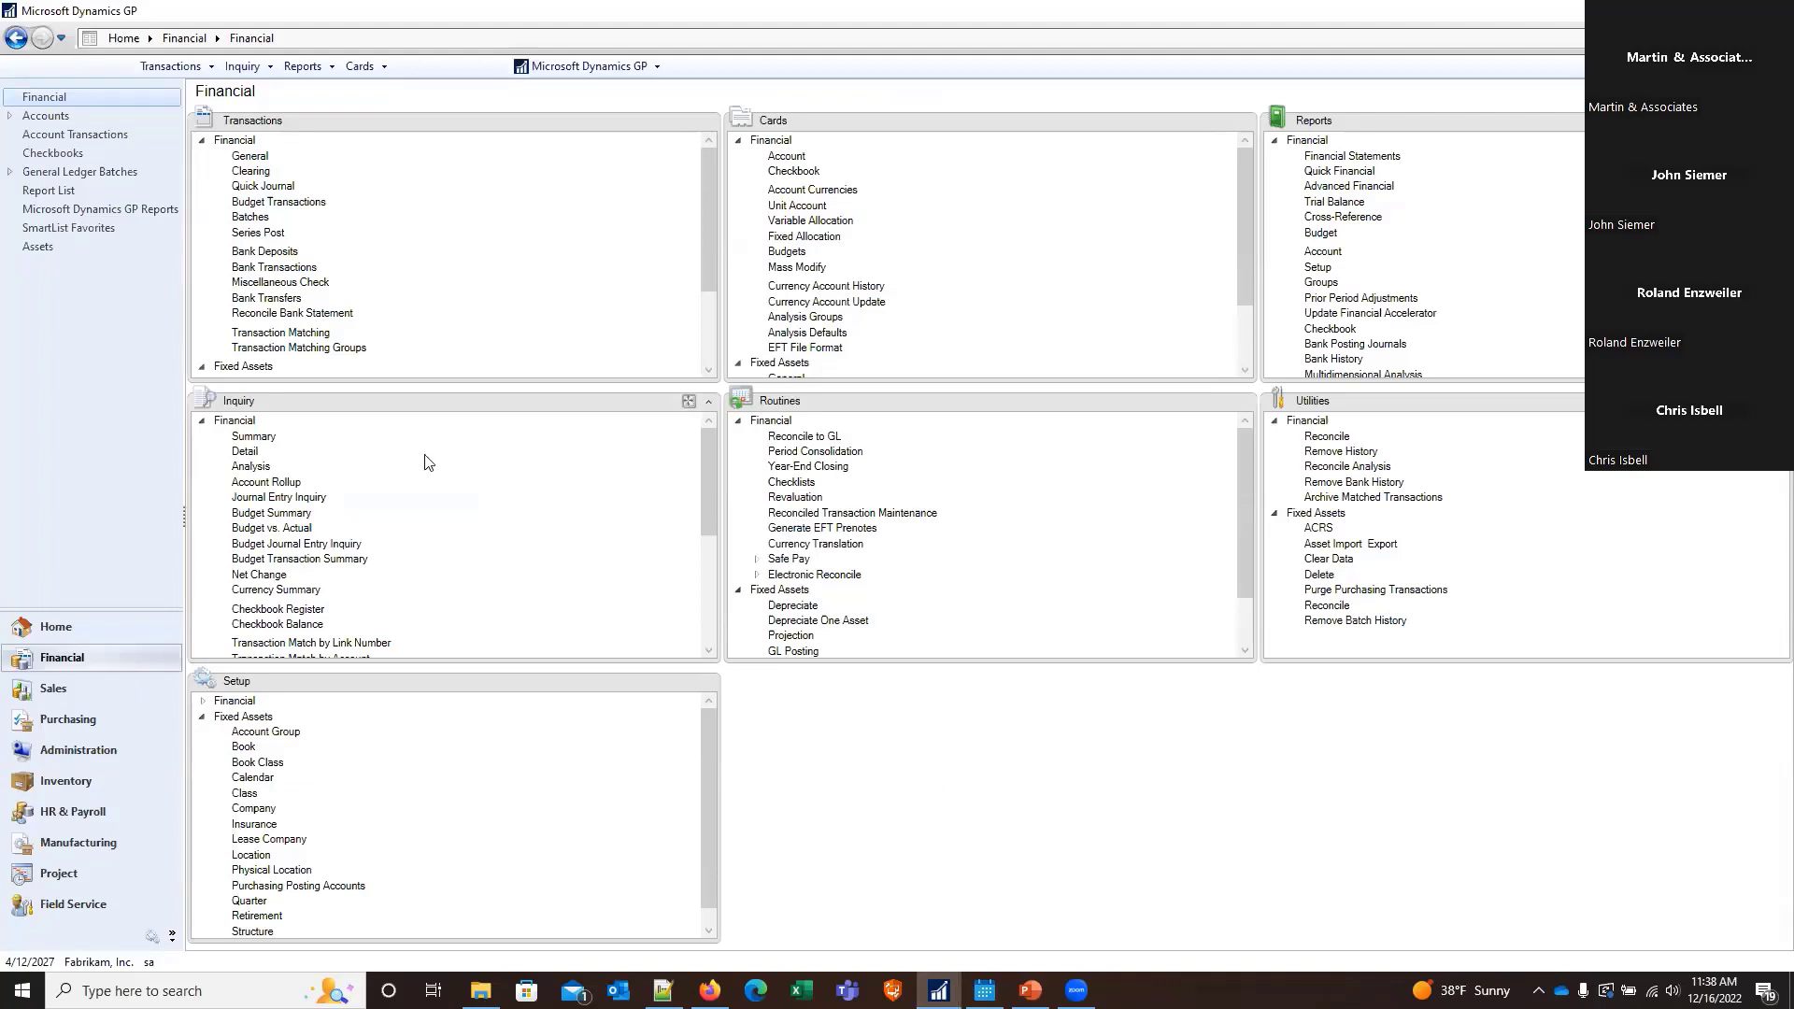
left_click(567, 74)
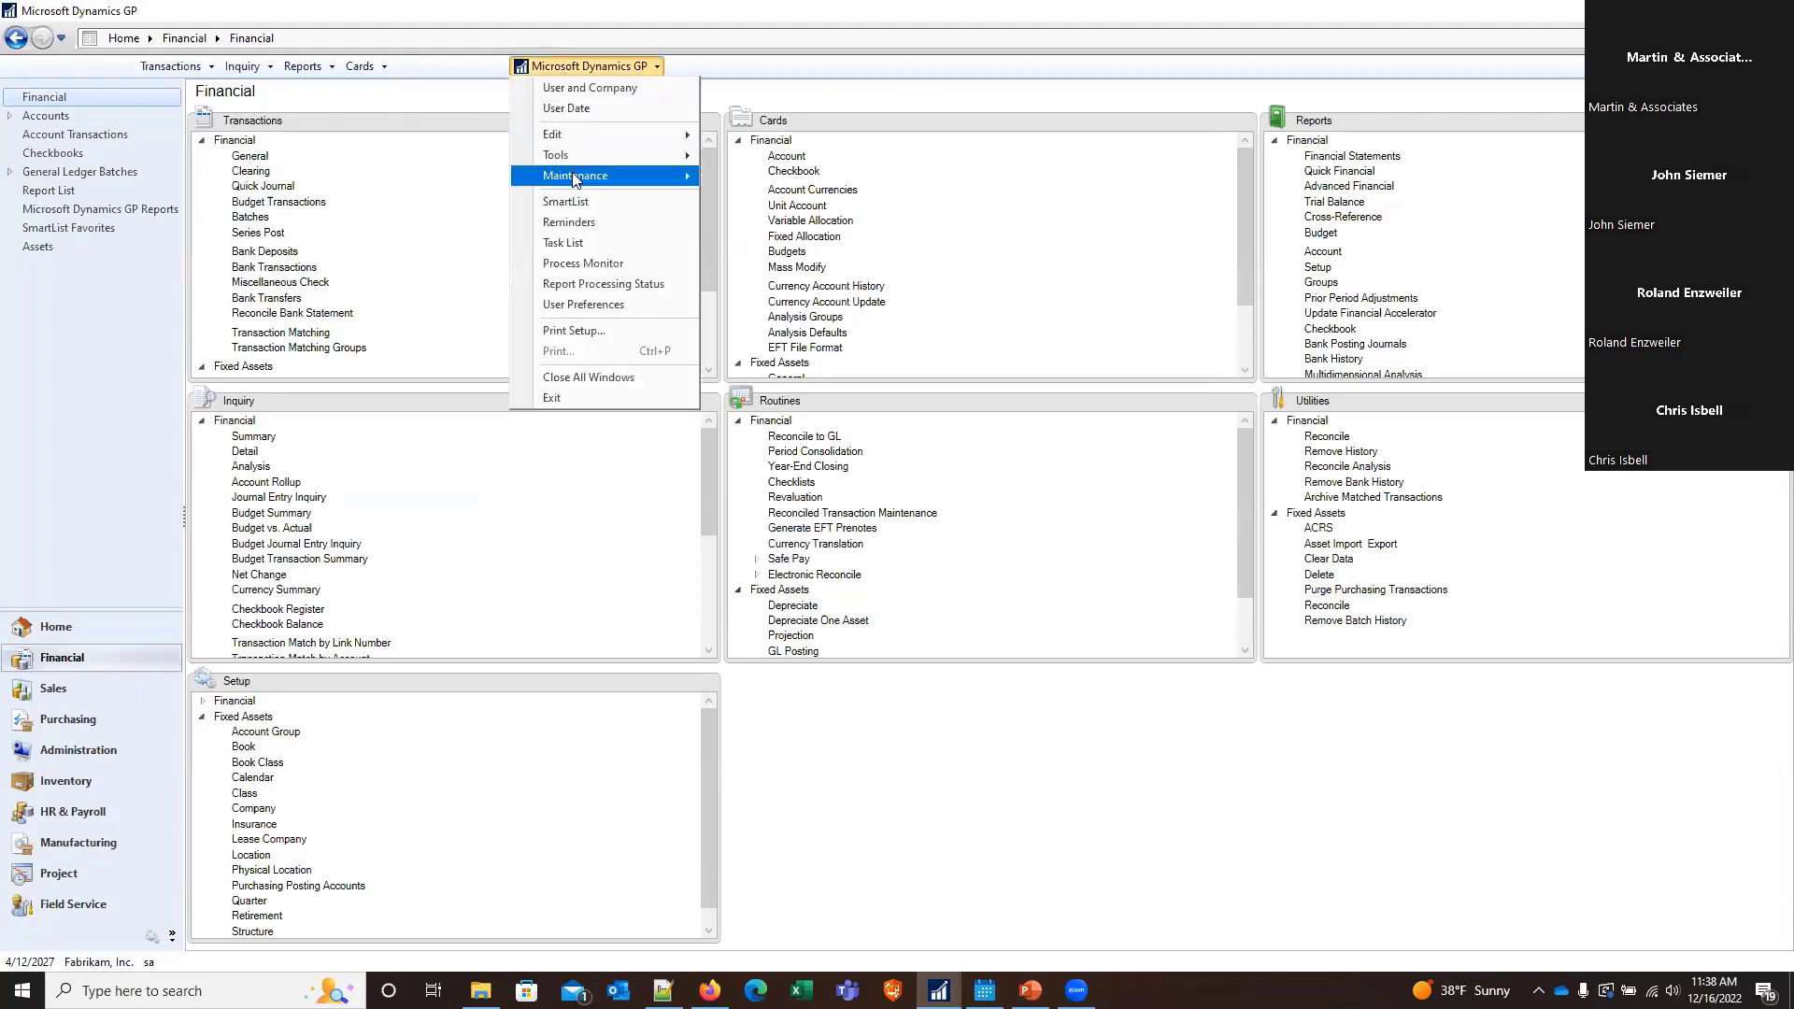
mouse_move(677, 161)
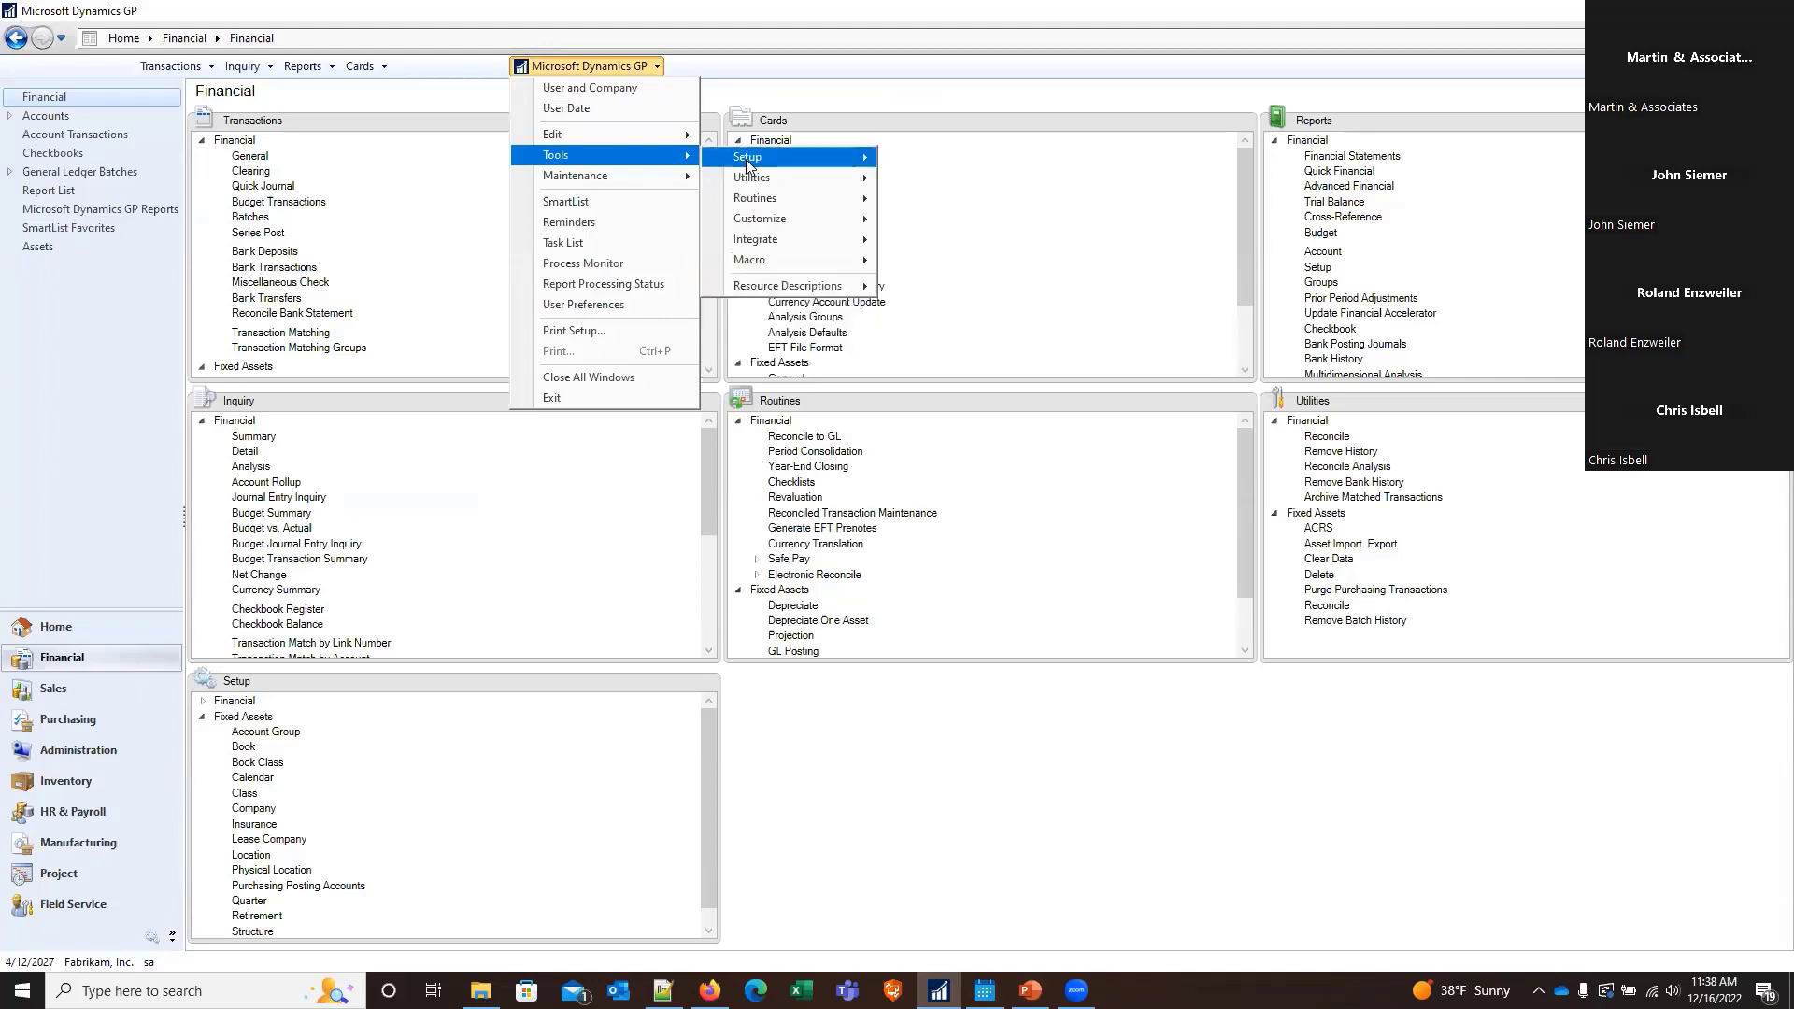
mouse_move(747, 159)
mouse_move(954, 211)
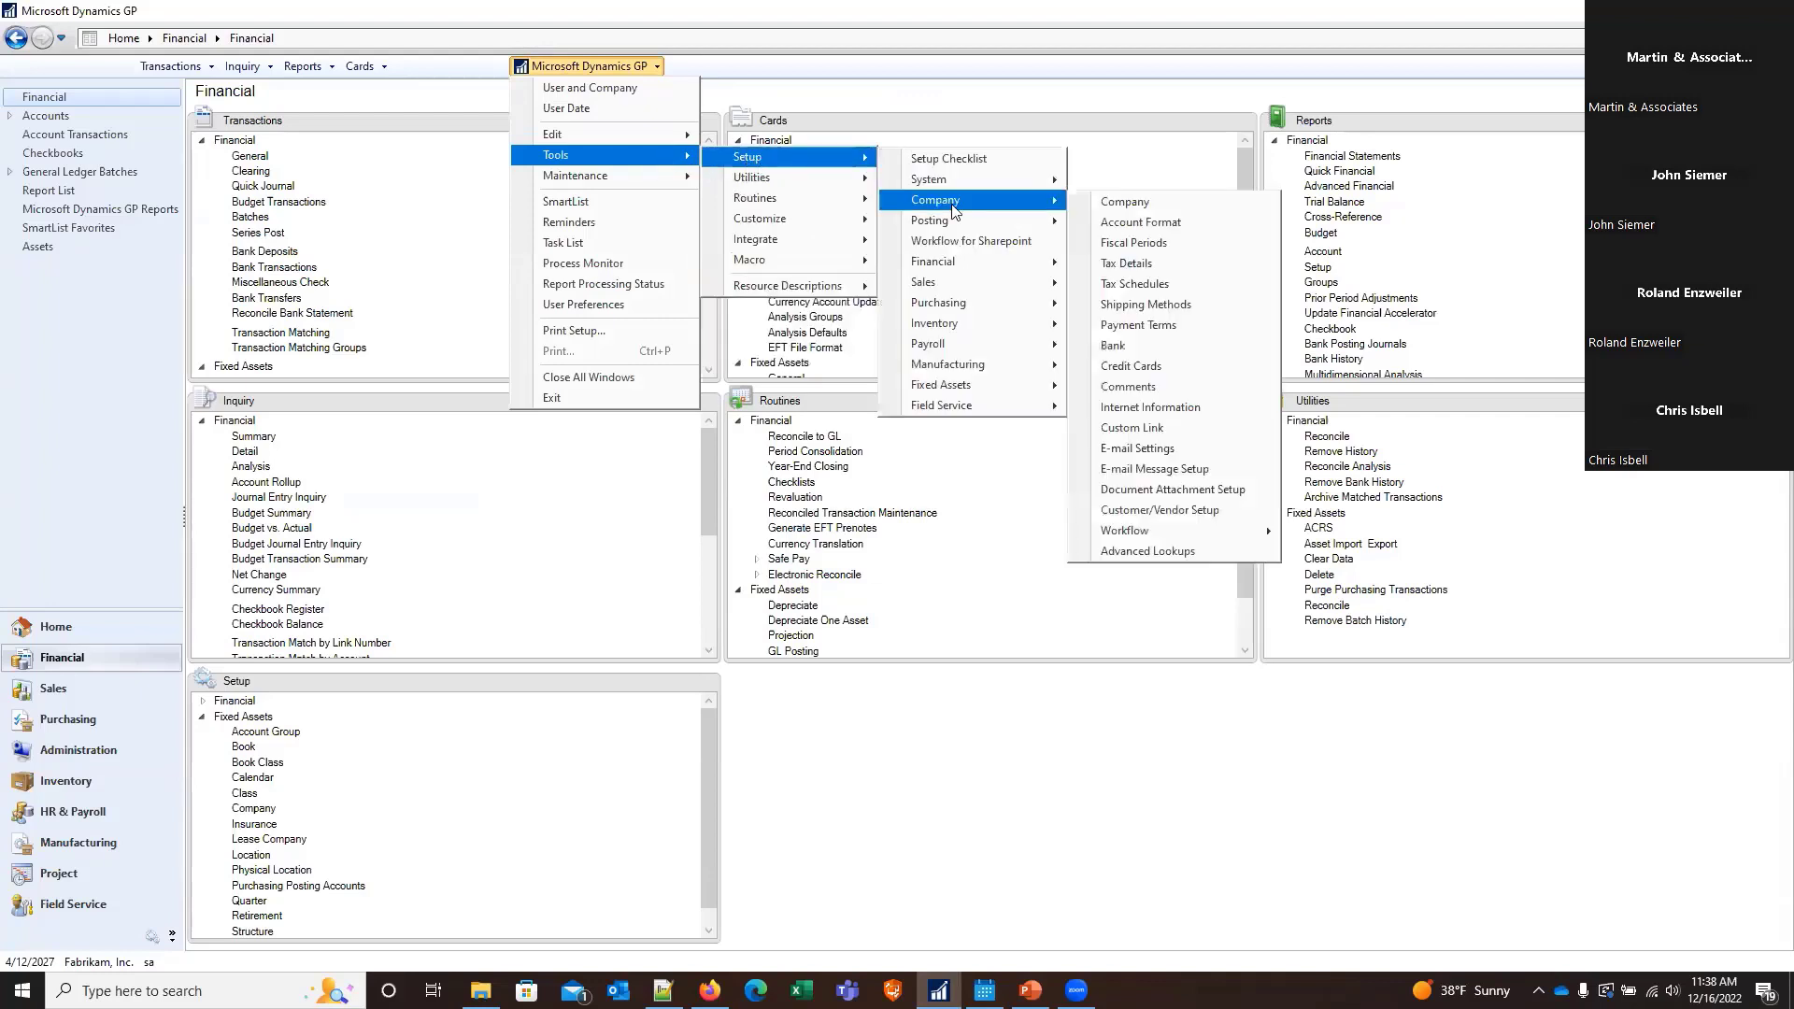
left_click(1106, 207)
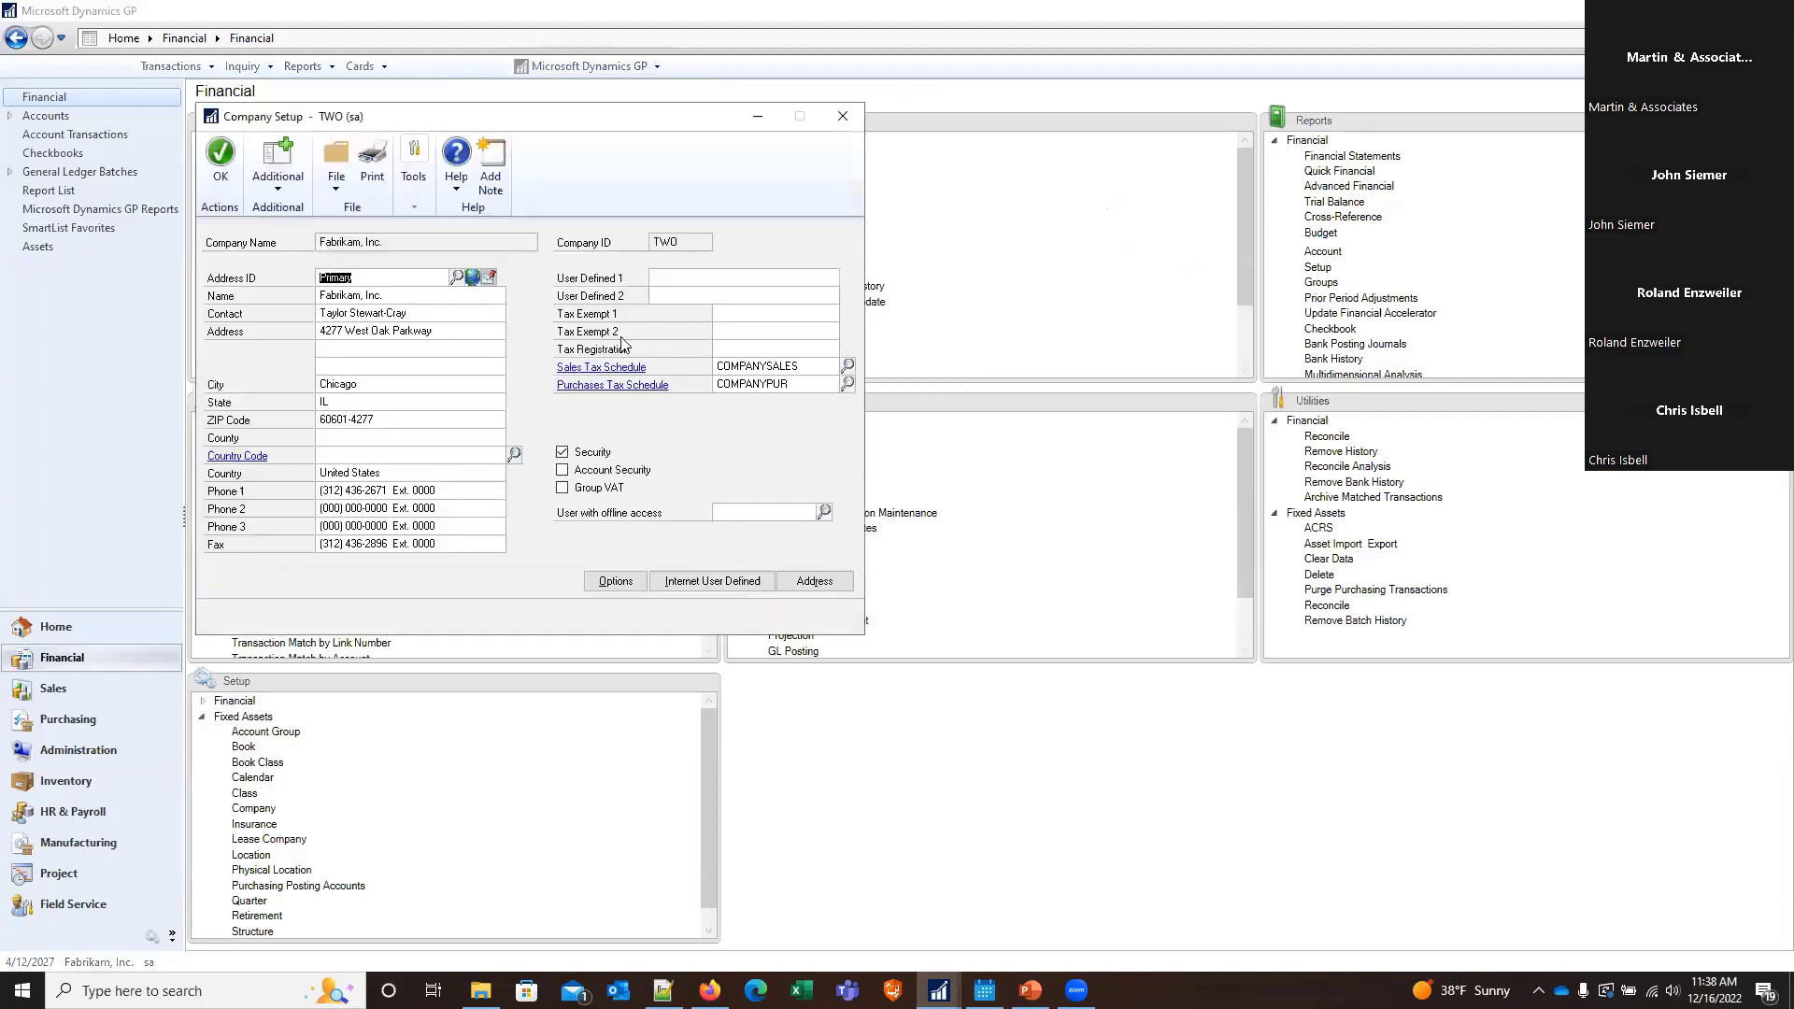
left_click(569, 75)
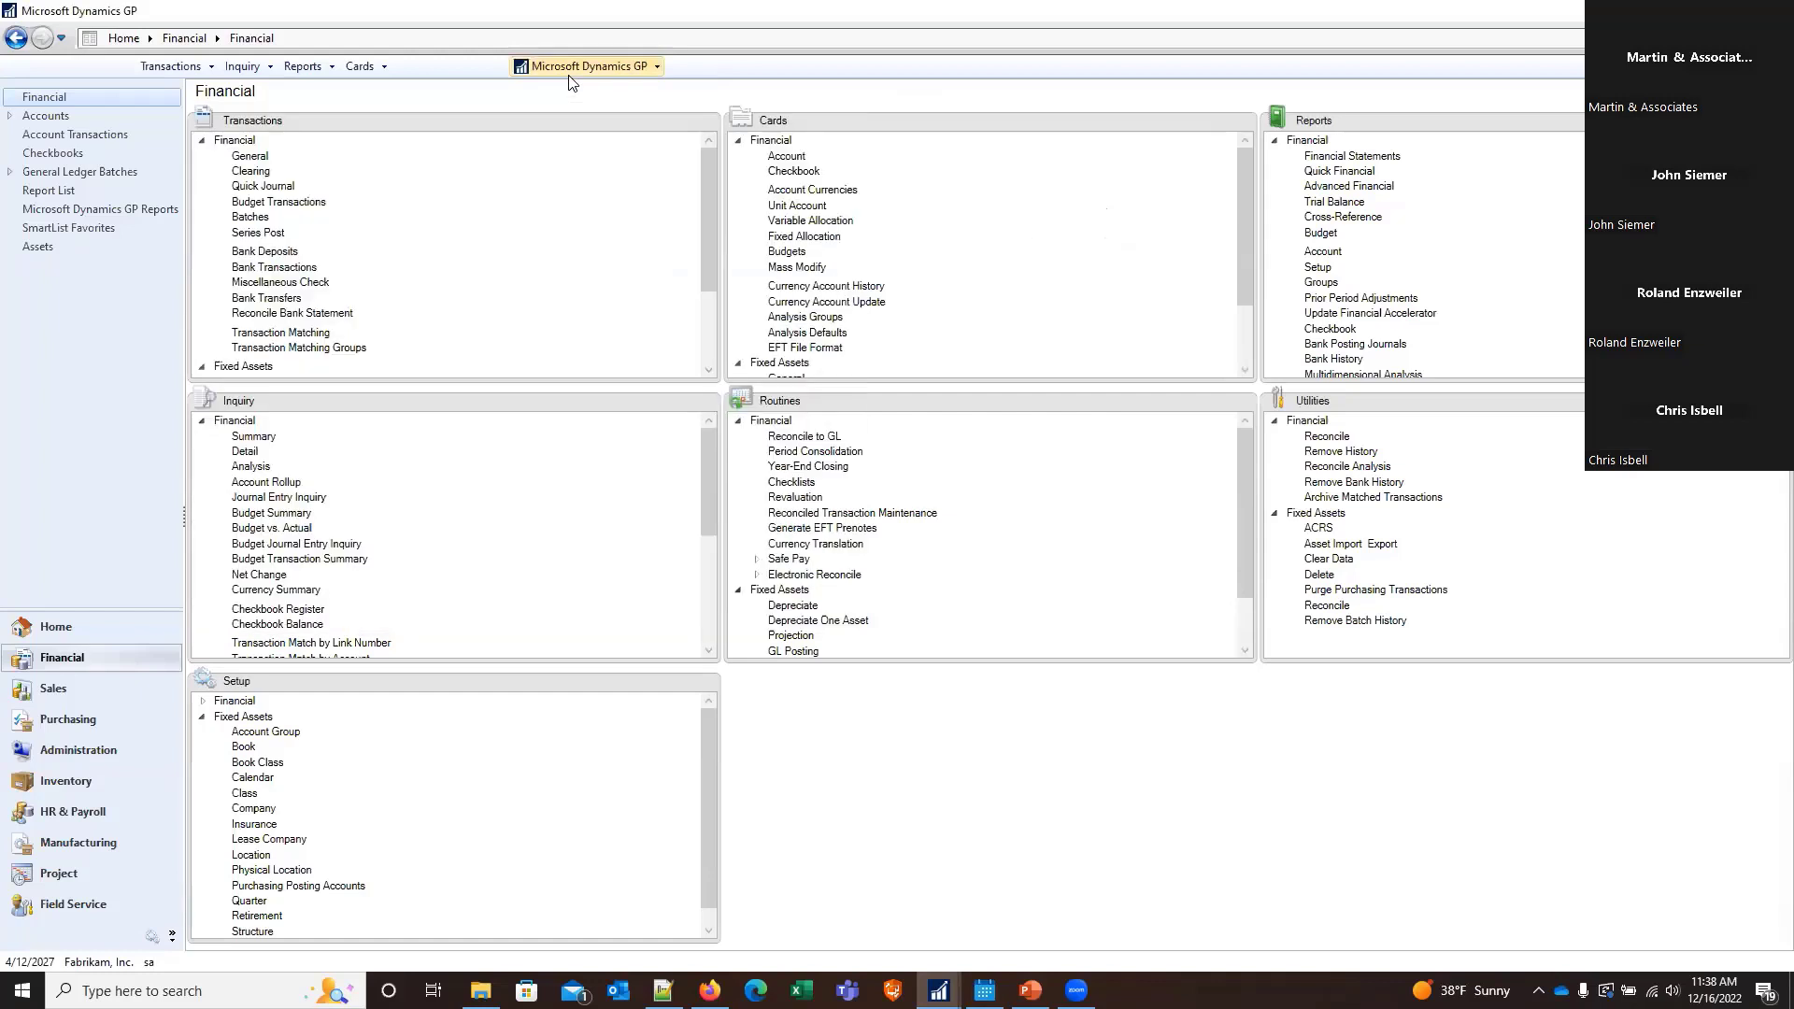
Open the company's Fiscal Periods Setup and display the fiscal year 2025
left_click(572, 69)
mouse_move(688, 157)
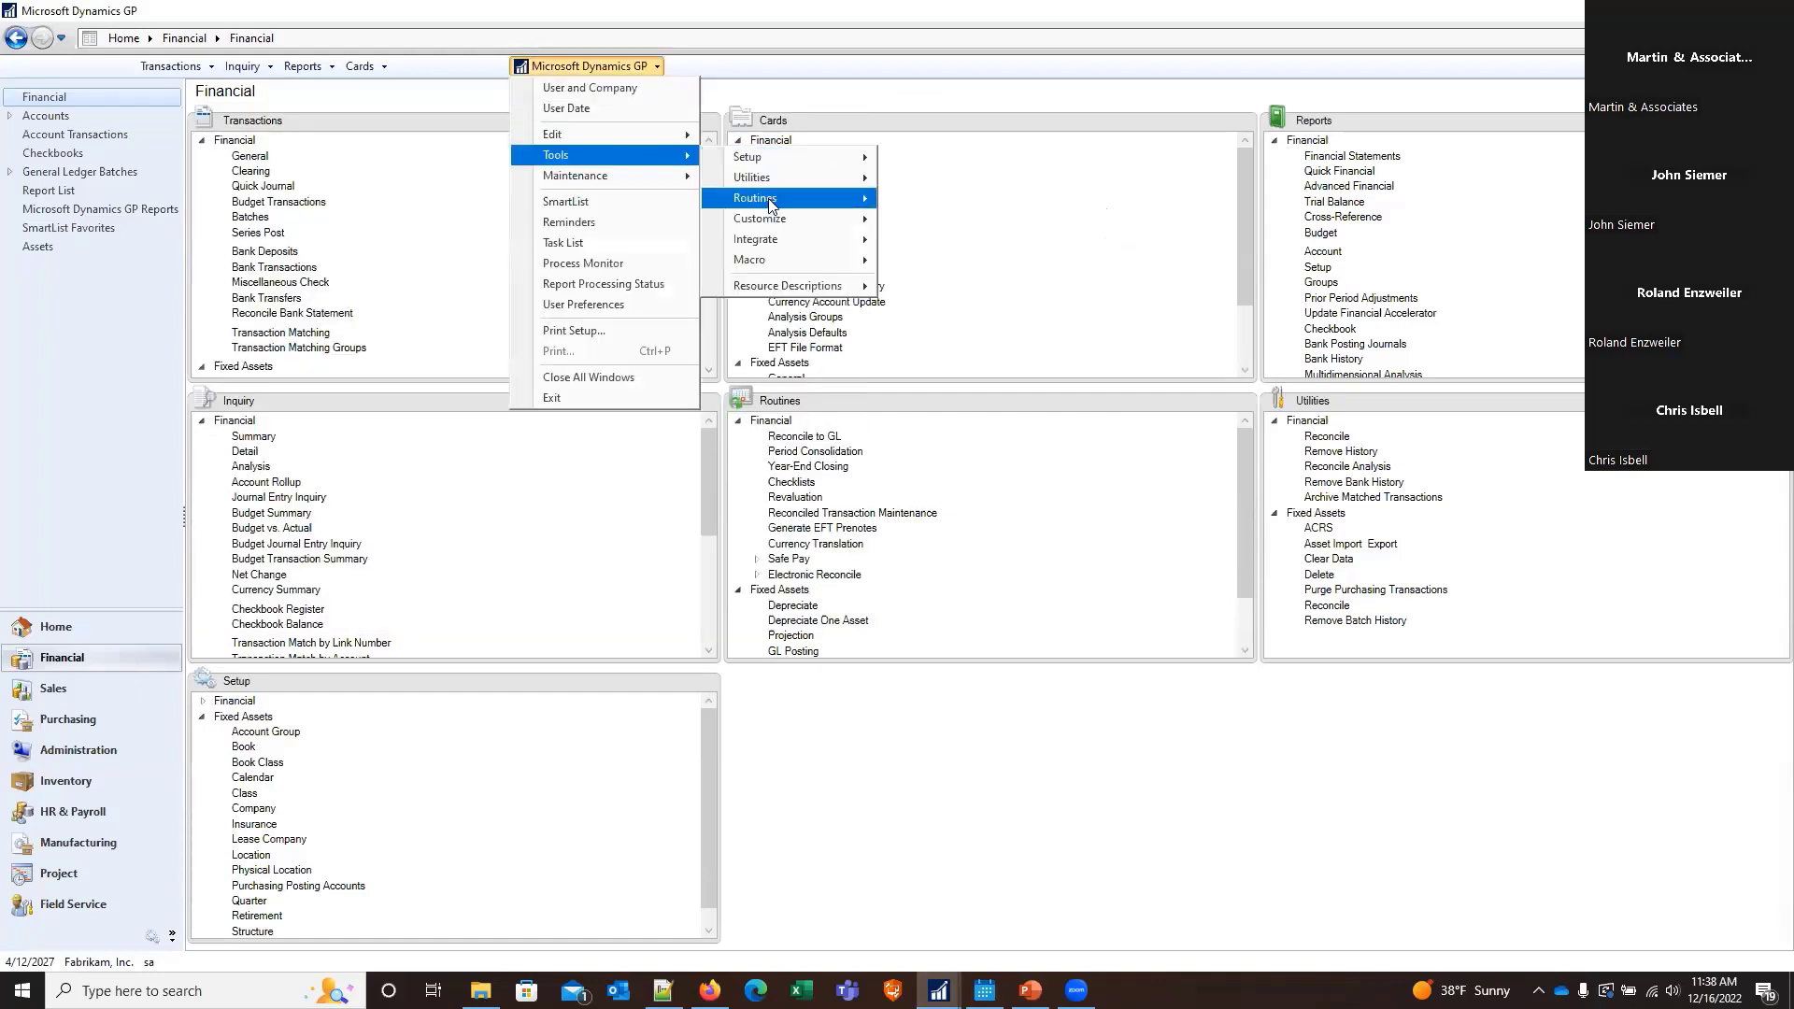
mouse_move(826, 164)
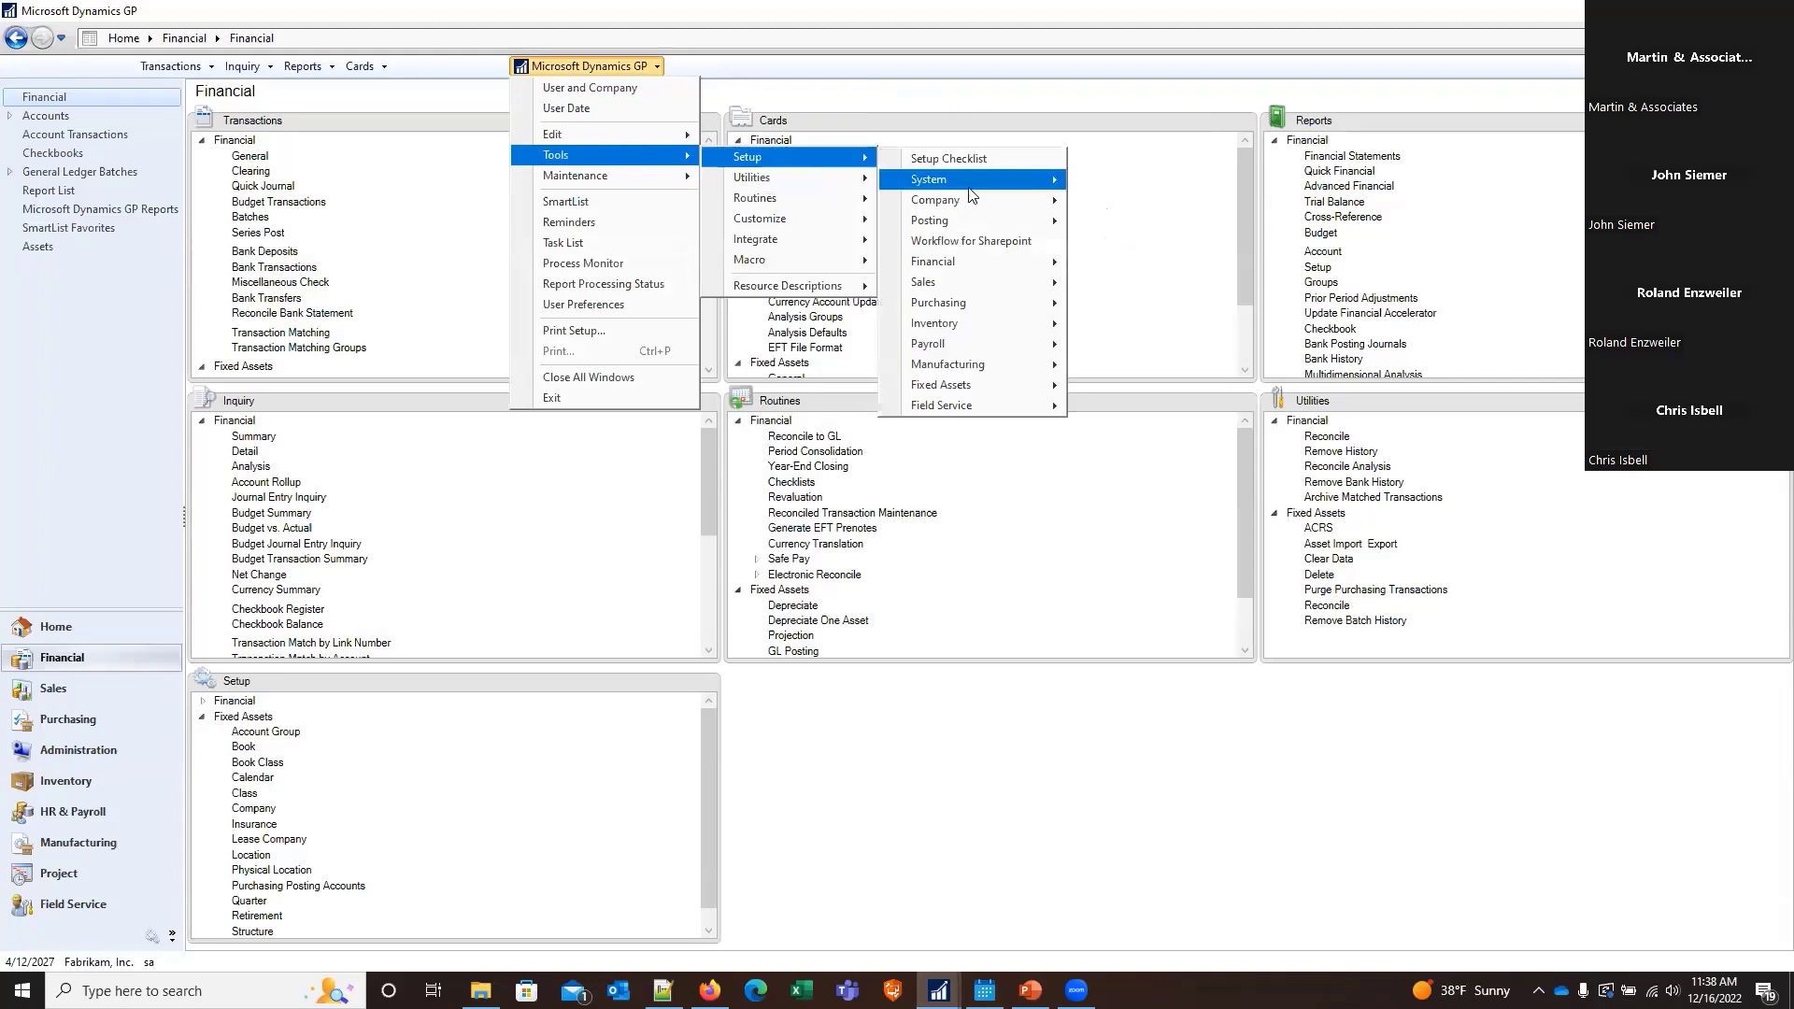
mouse_move(976, 201)
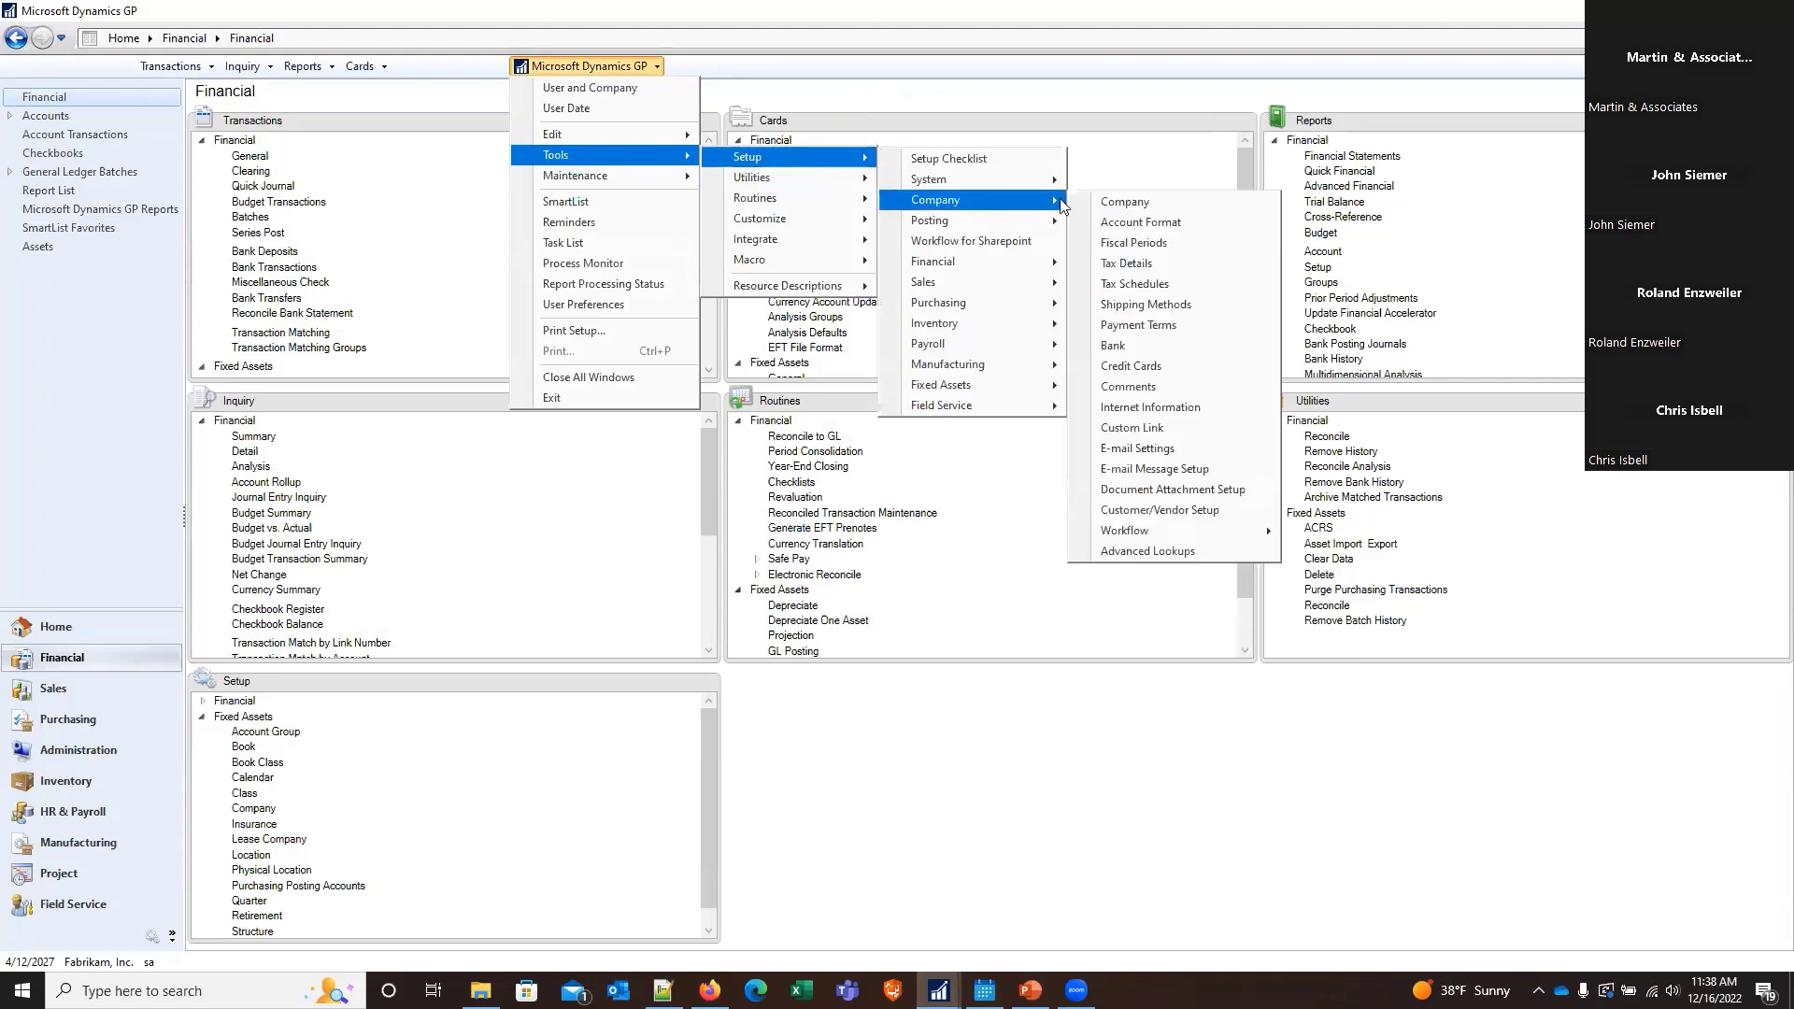
left_click(1134, 243)
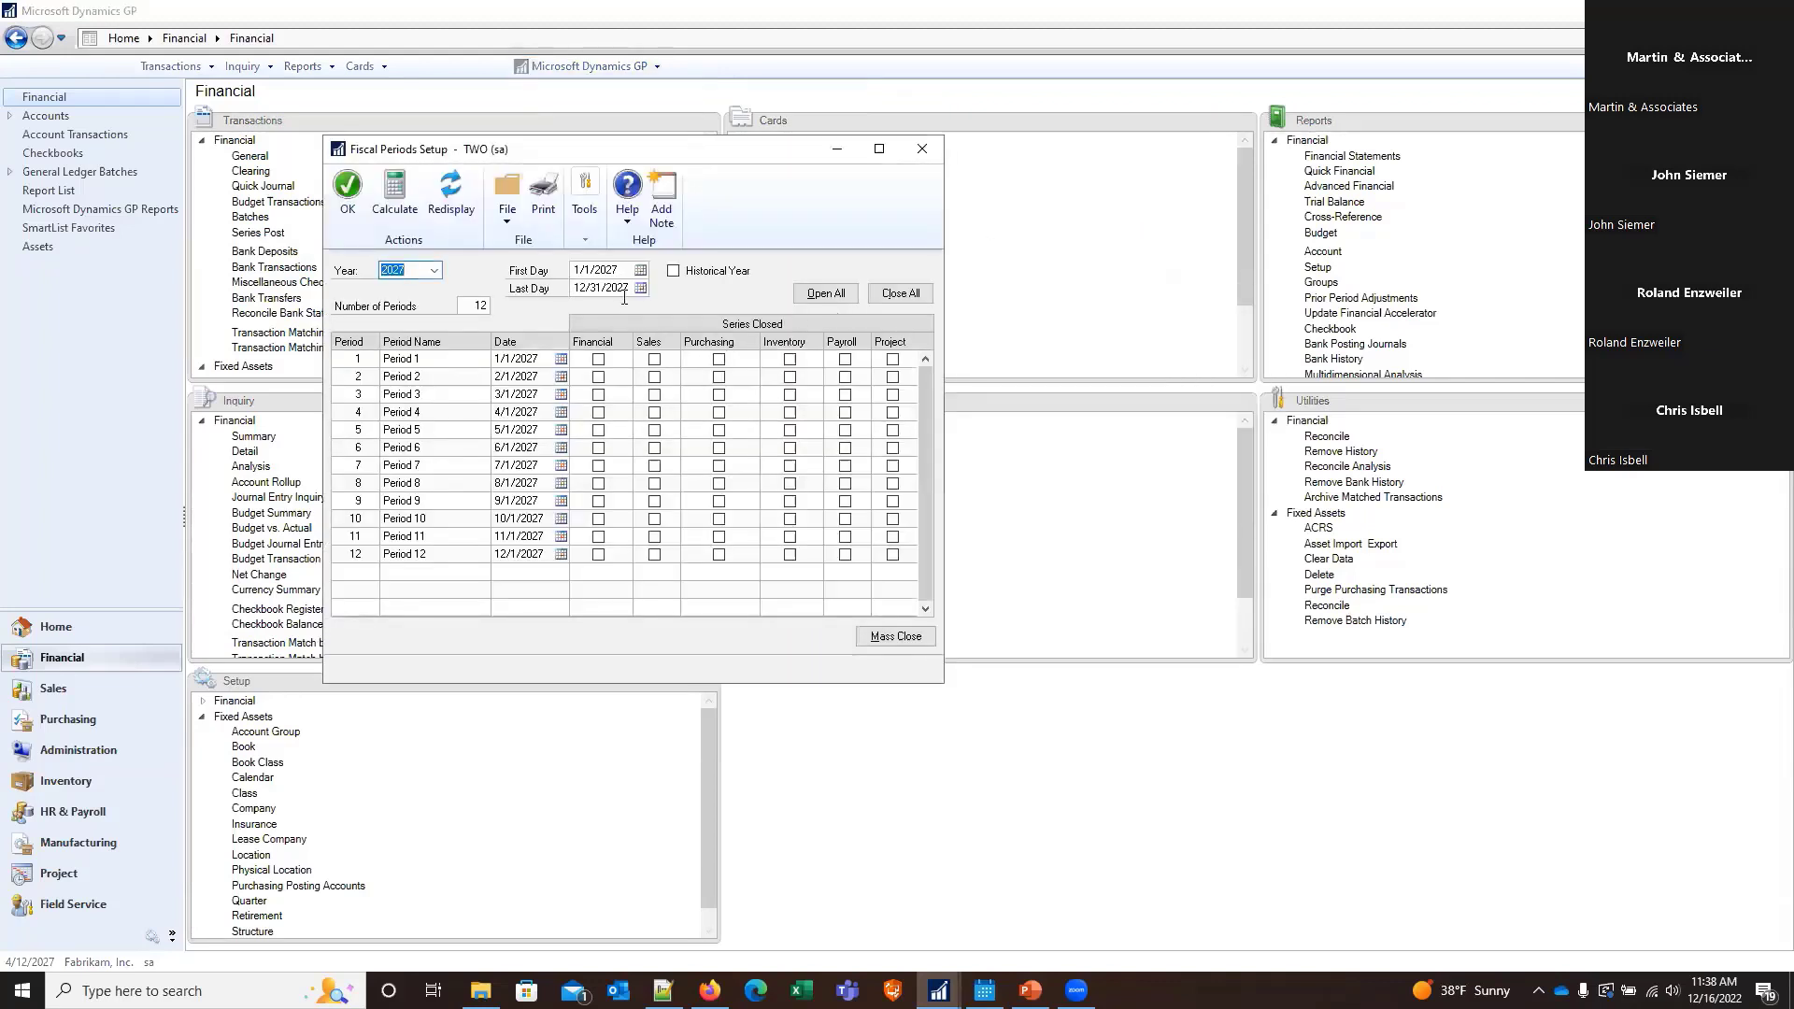
left_click(435, 271)
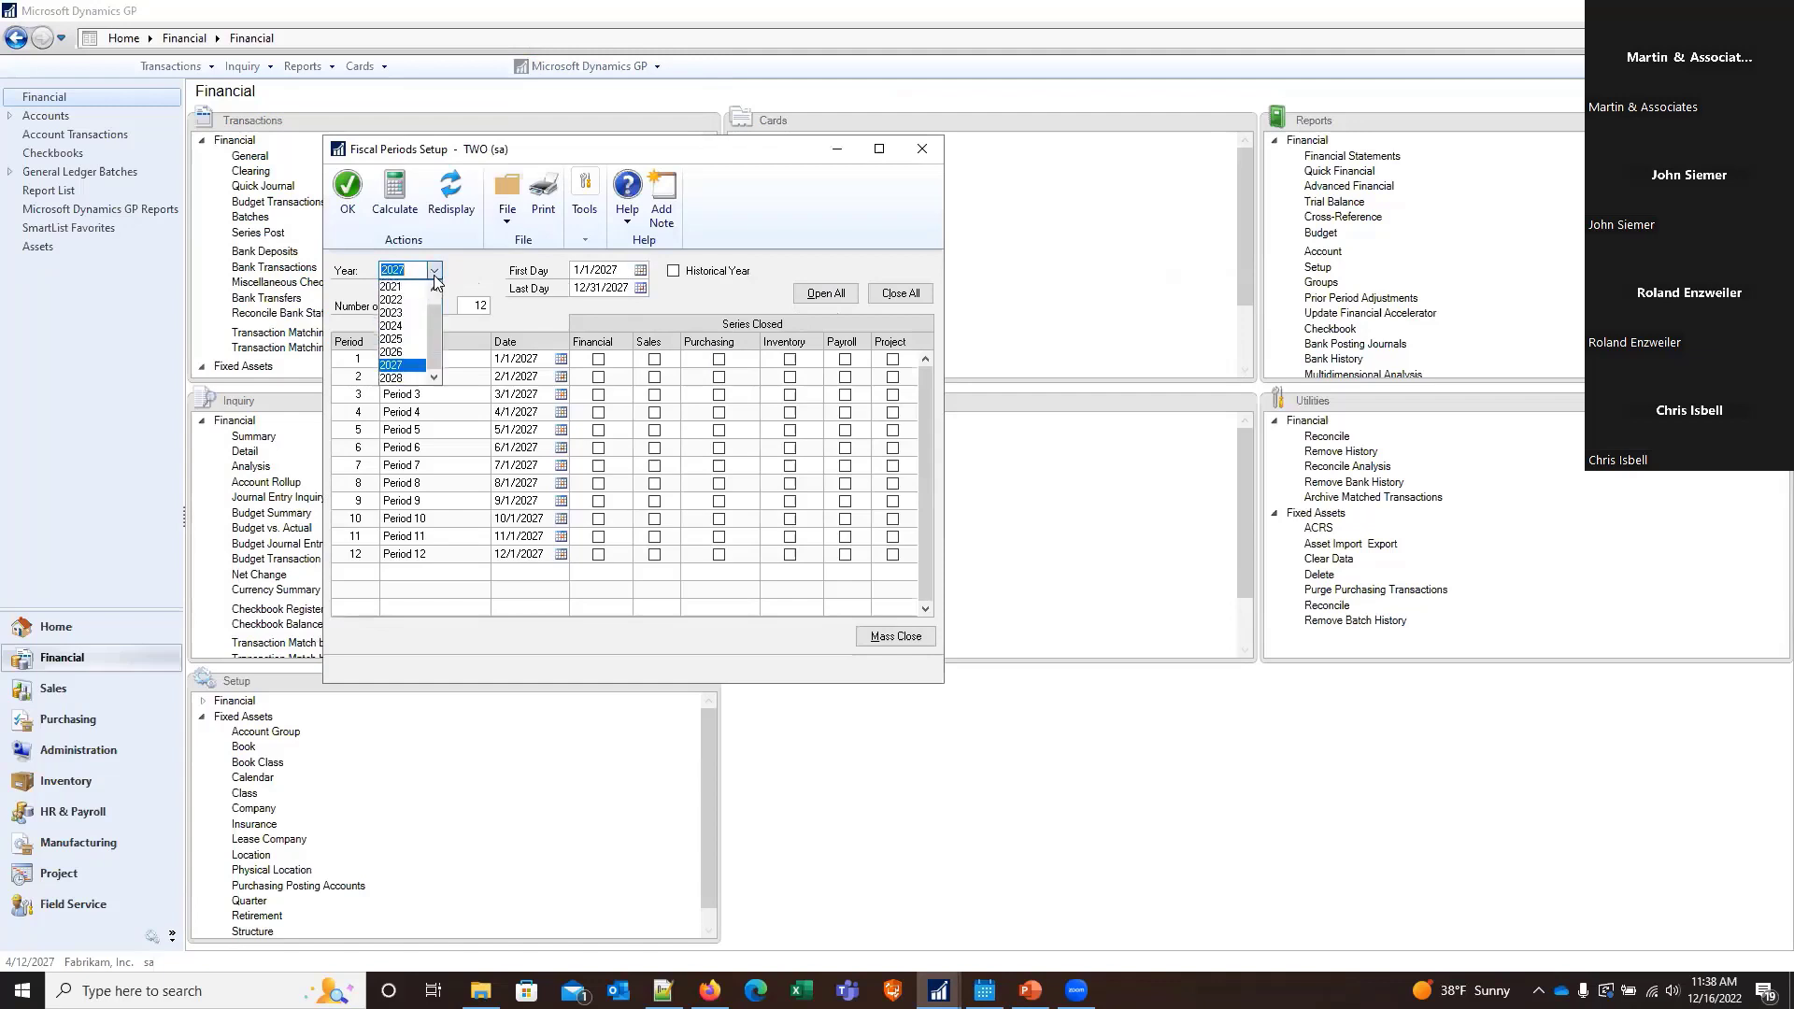
left_click(415, 339)
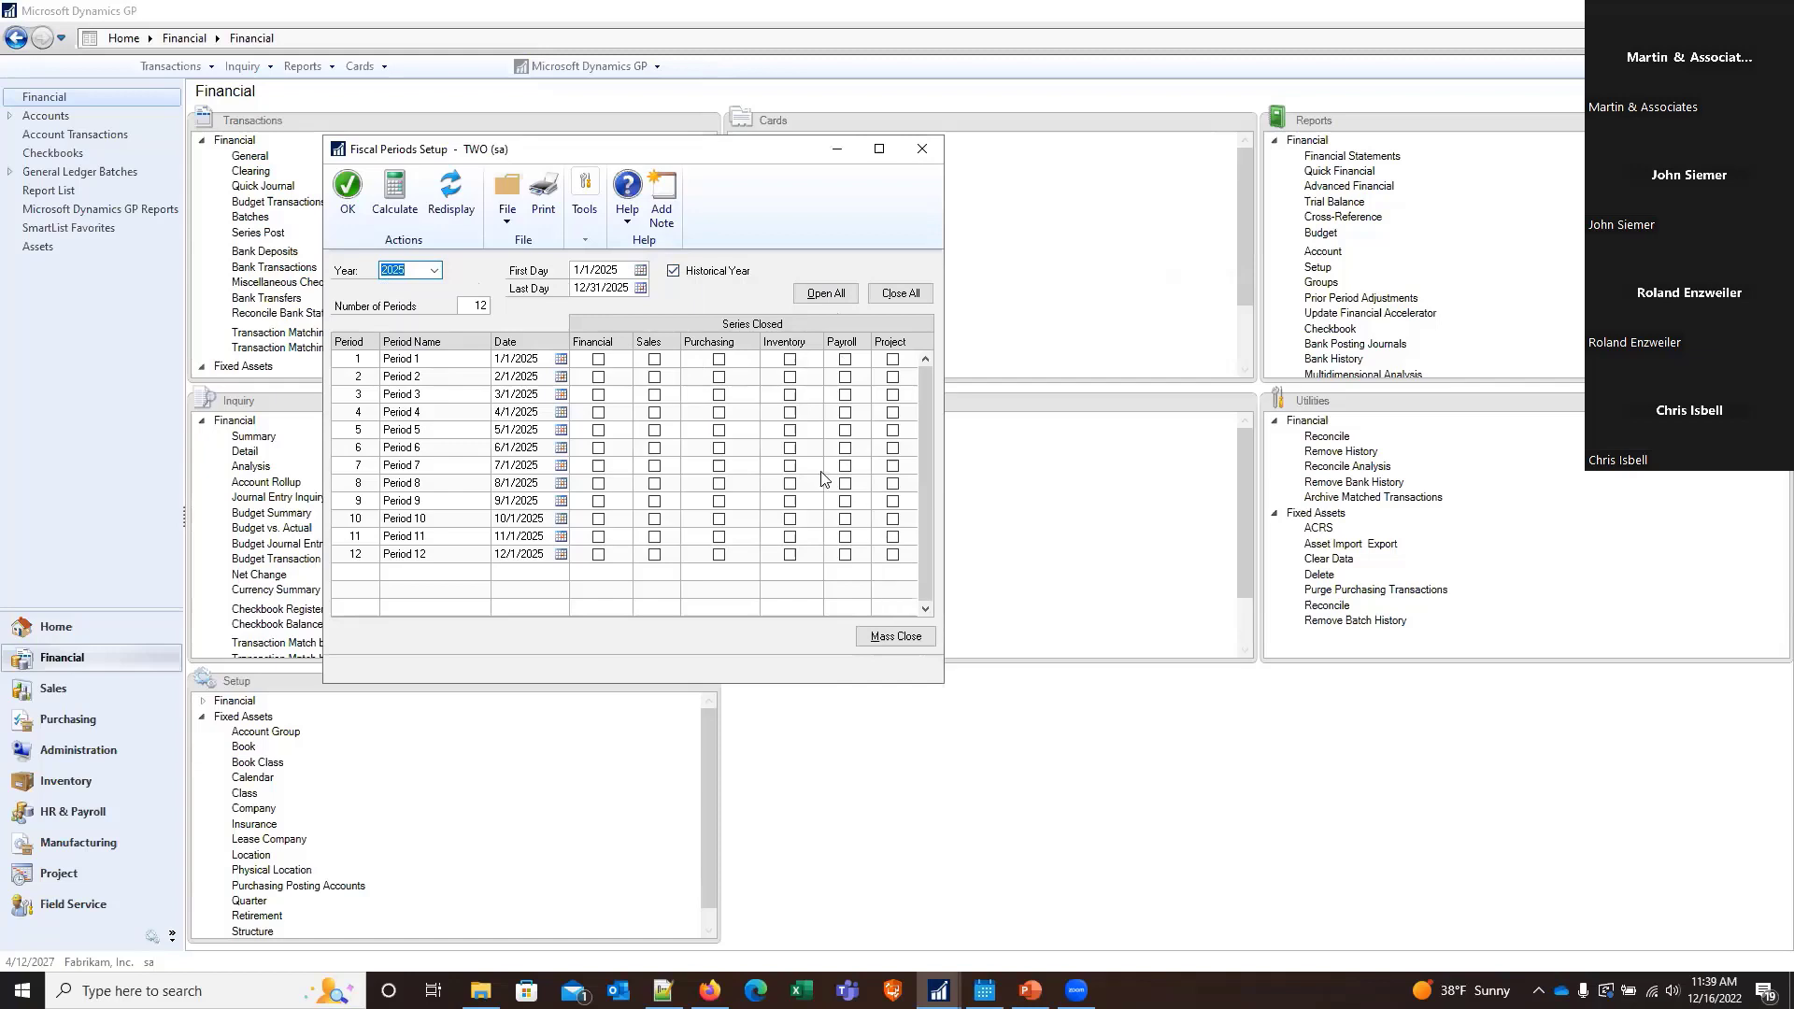
Close all 2025 fiscal periods except the Financial series for Periods 10, 11 and 12, and save the setup
left_click(890, 299)
left_click(598, 555)
left_click(599, 539)
left_click(600, 520)
left_click(342, 199)
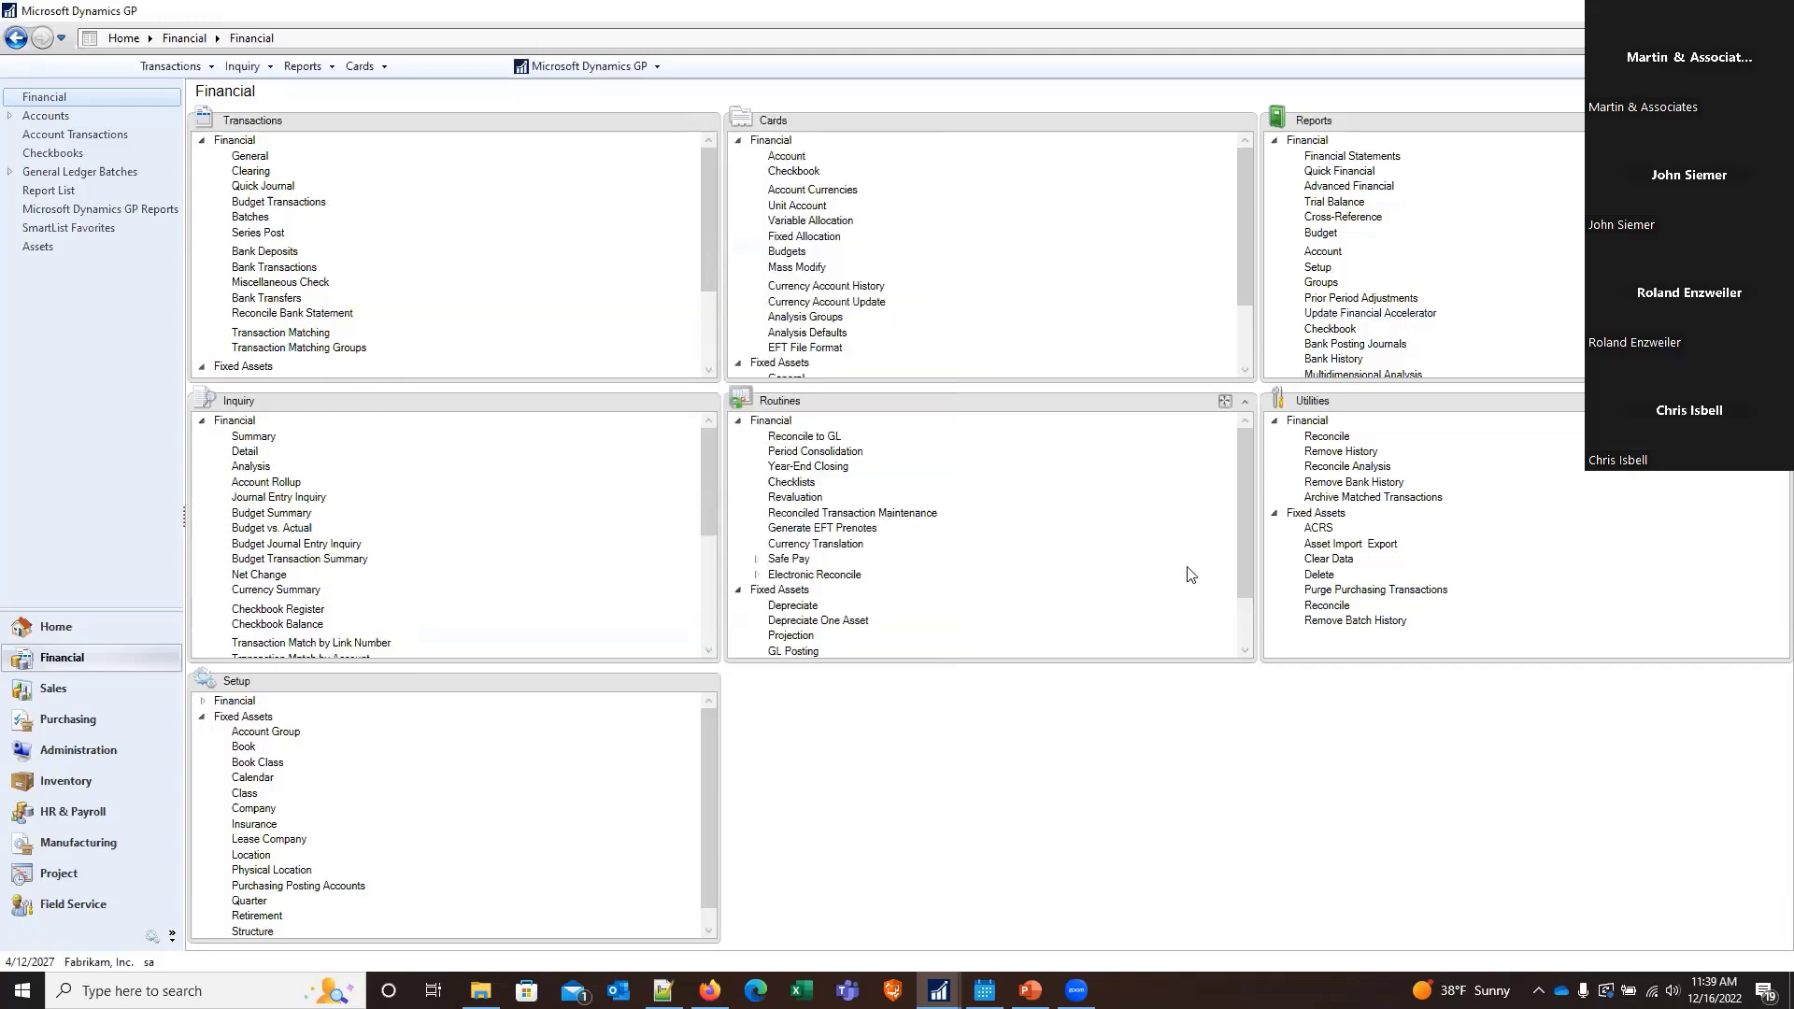
Switch to PowerPoint, select the final Q&A slide, and start the slide show from the beginning
left_click(577, 67)
left_click(577, 66)
mouse_move(1030, 989)
left_click(1001, 877)
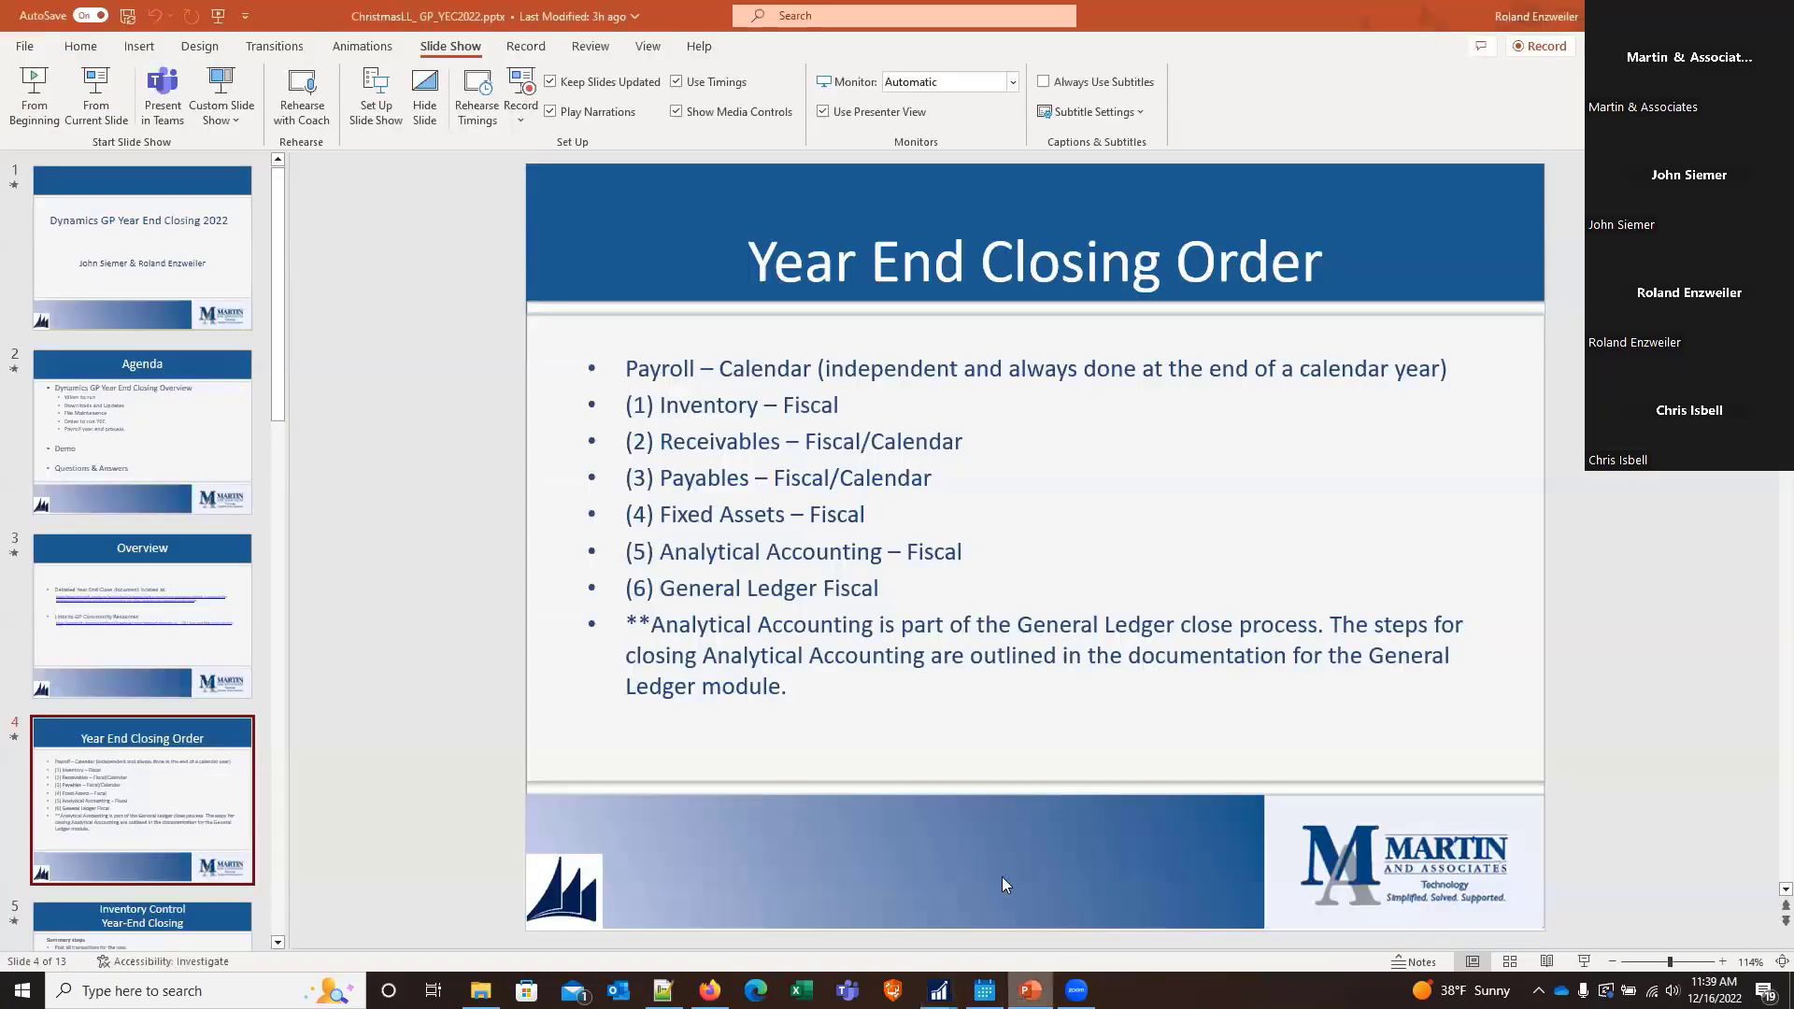
left_click(274, 772)
scroll(275, 776, "down", 2)
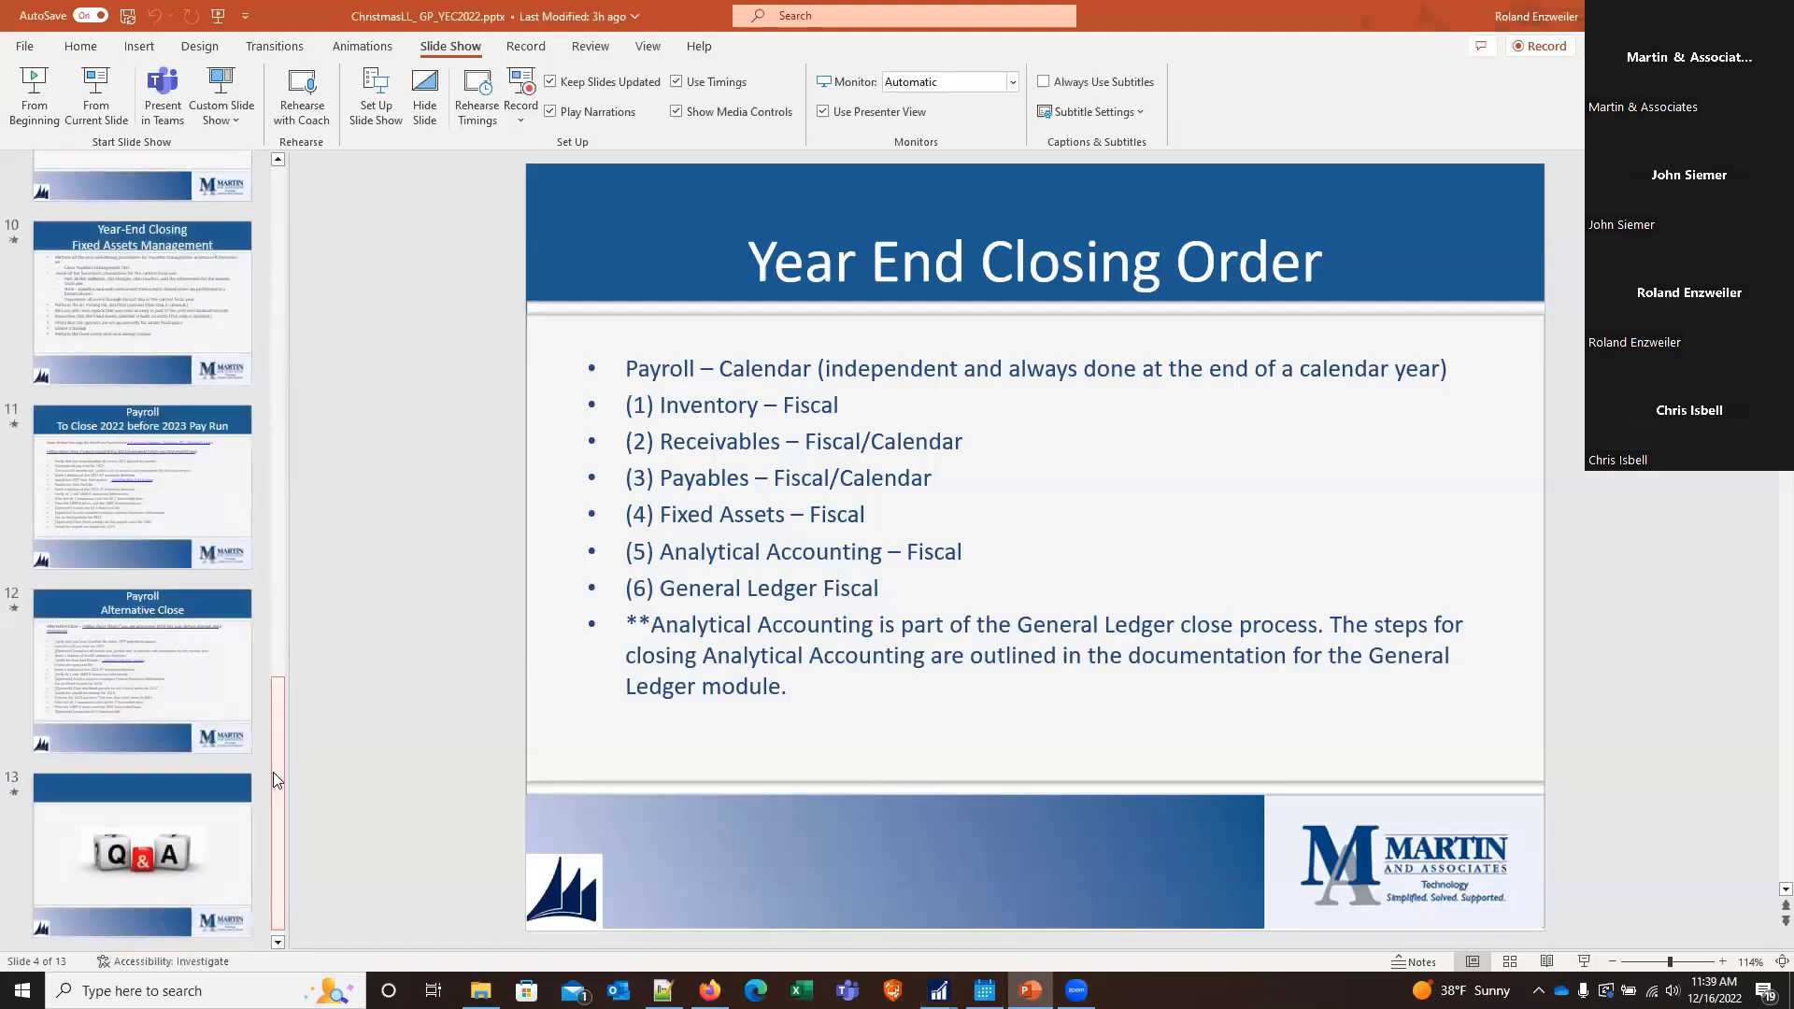
left_click(184, 859)
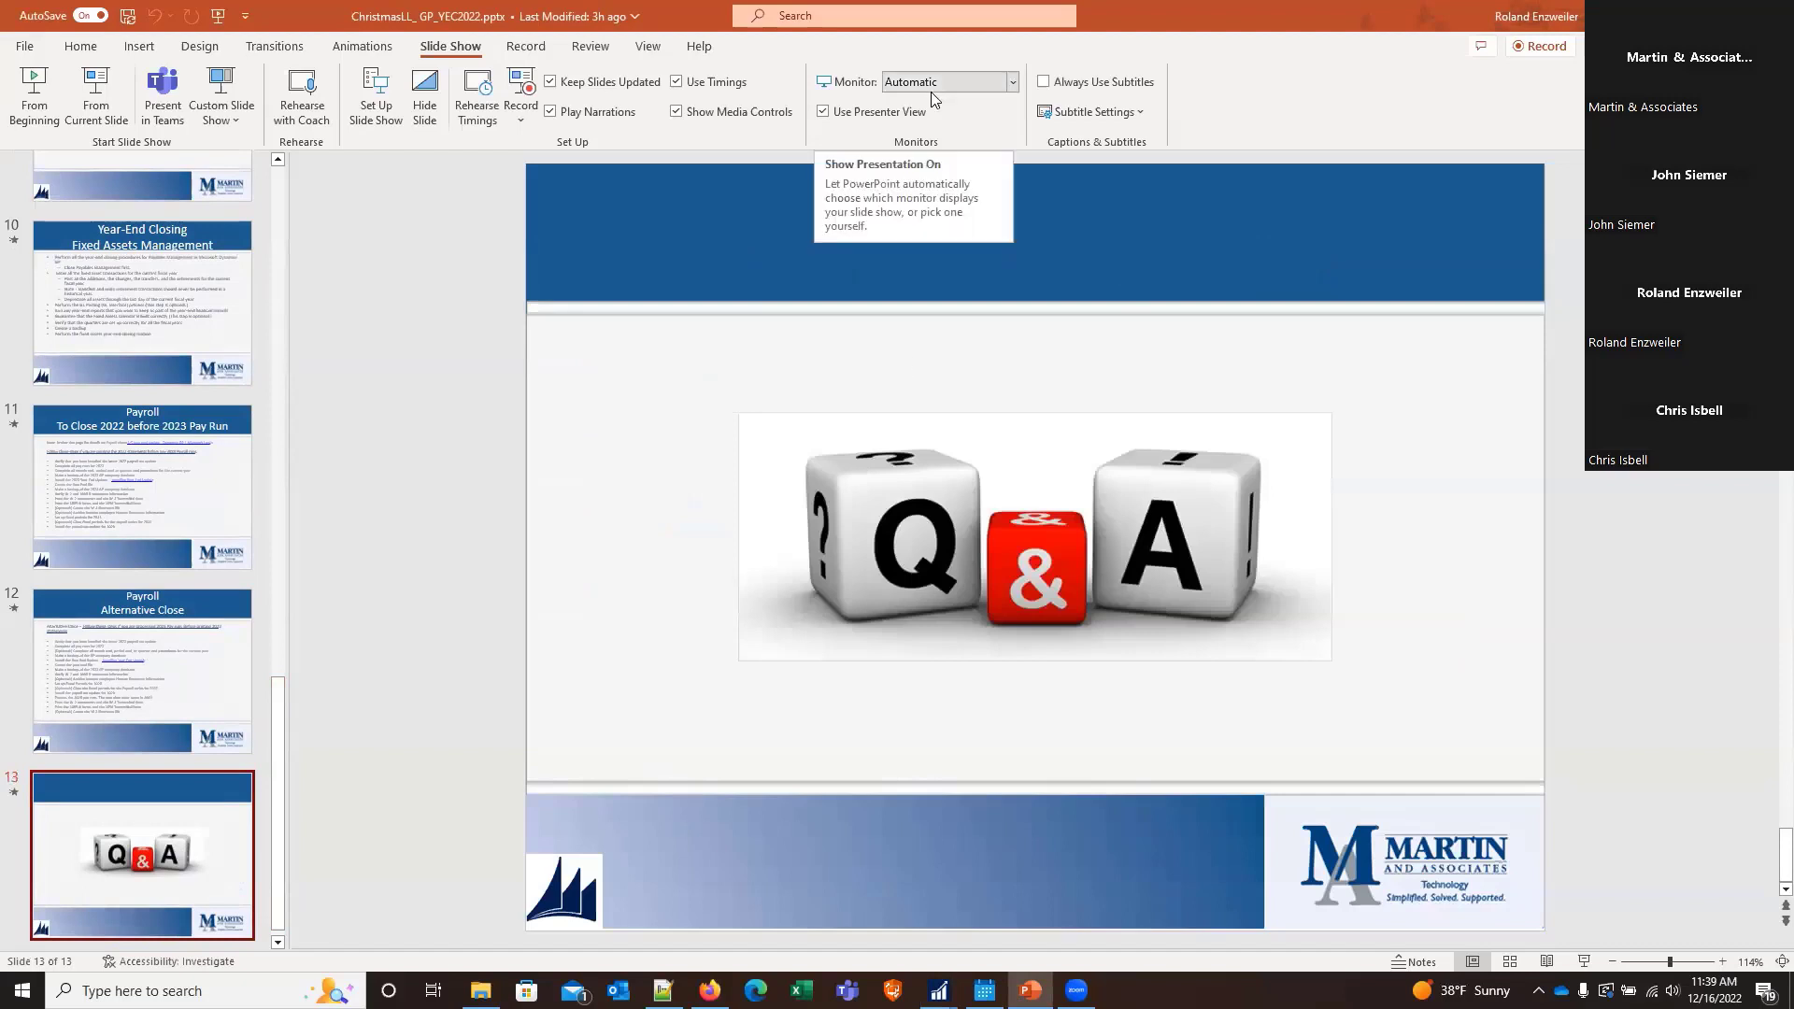
left_click(31, 110)
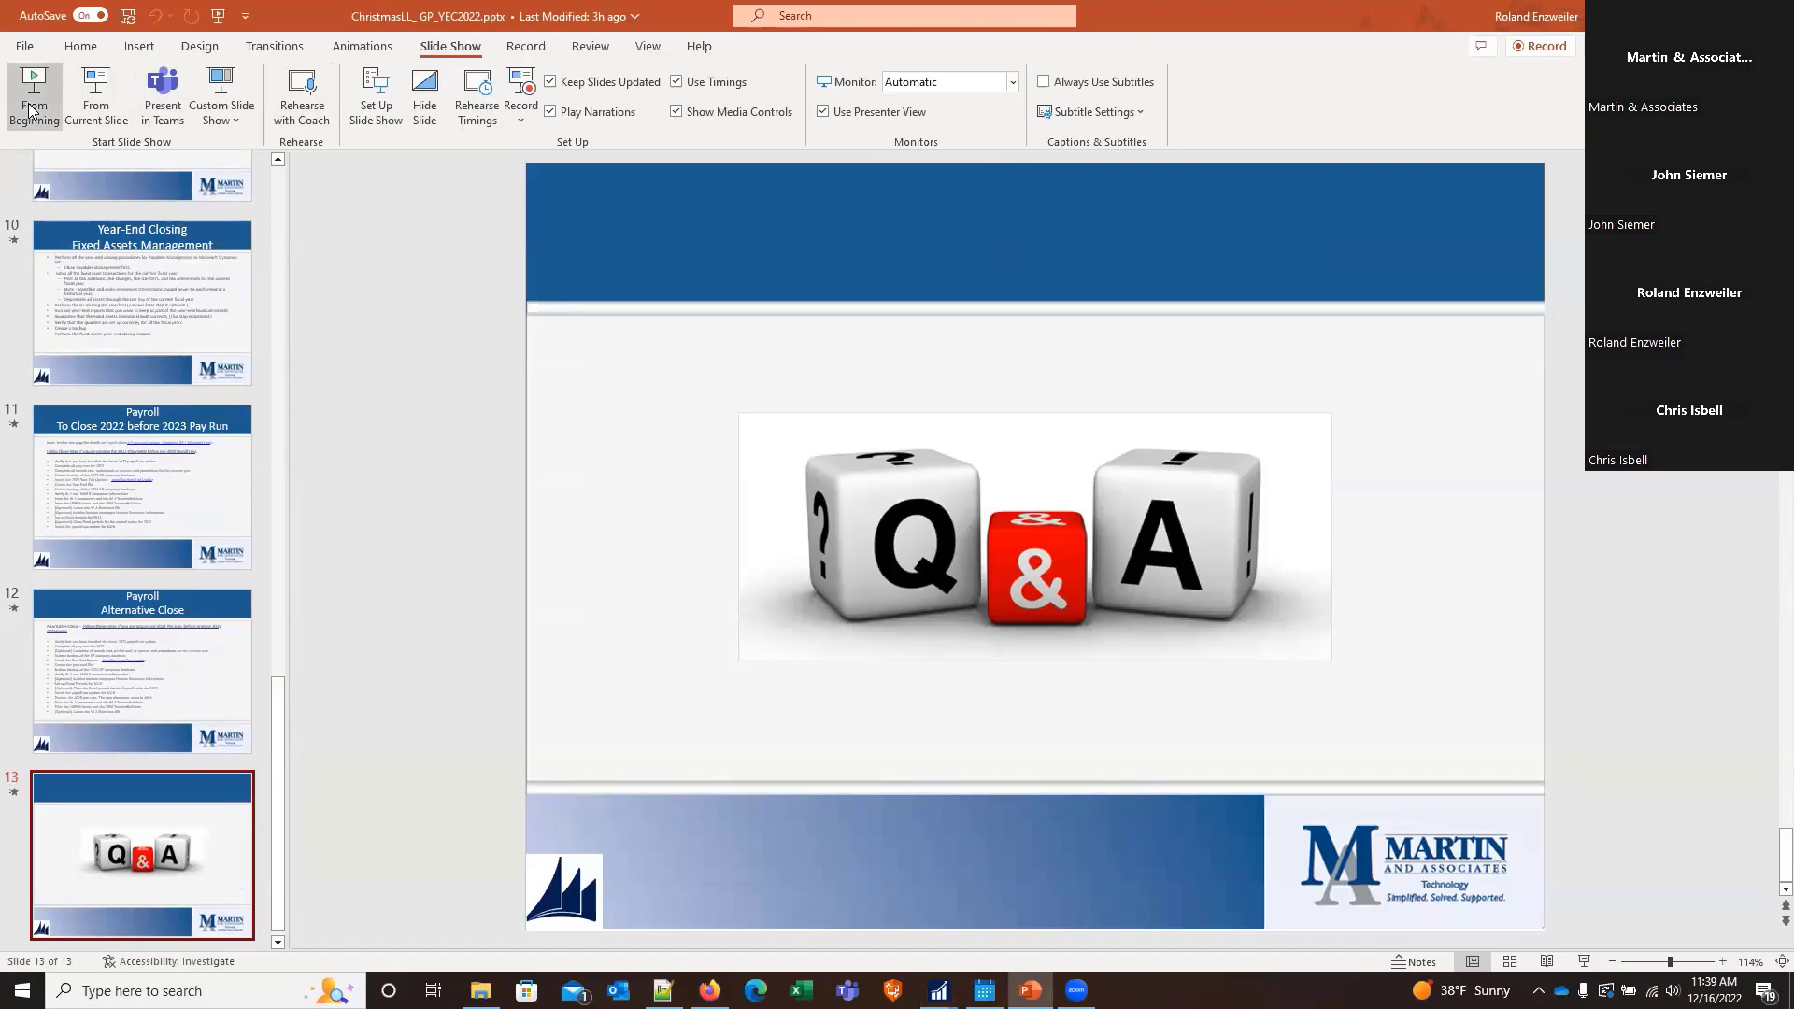